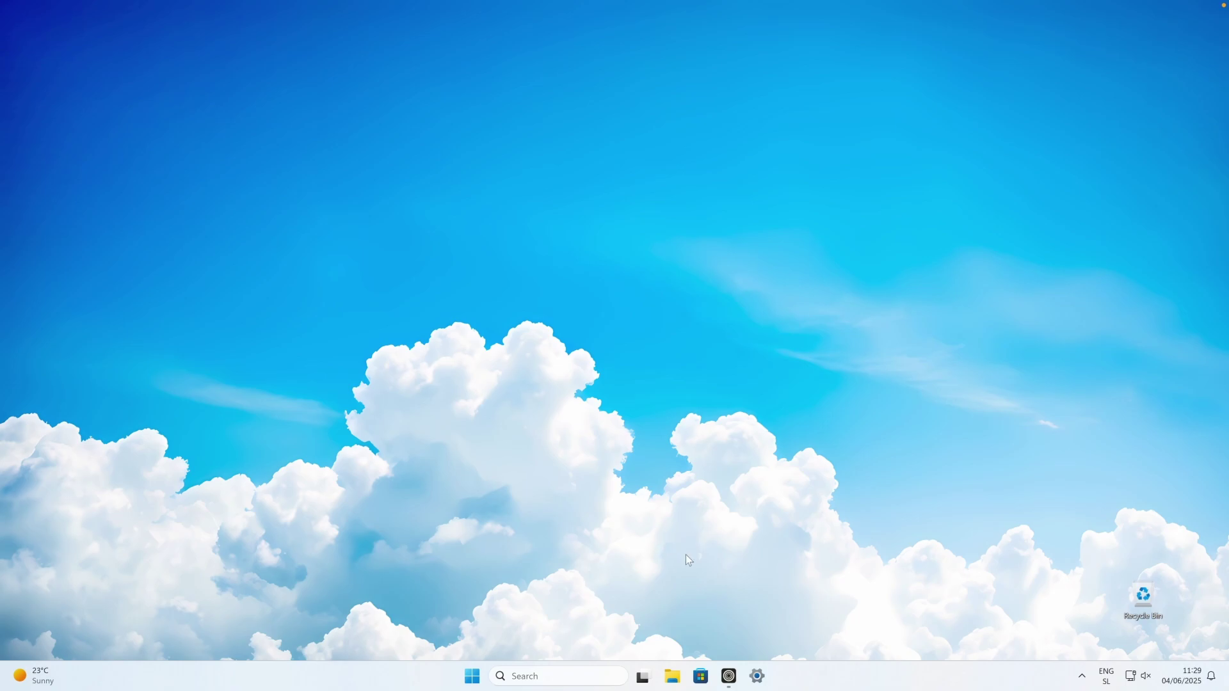
Step: Restore the minimized Edge window showing windhawk.net from the taskbar
click(728, 676)
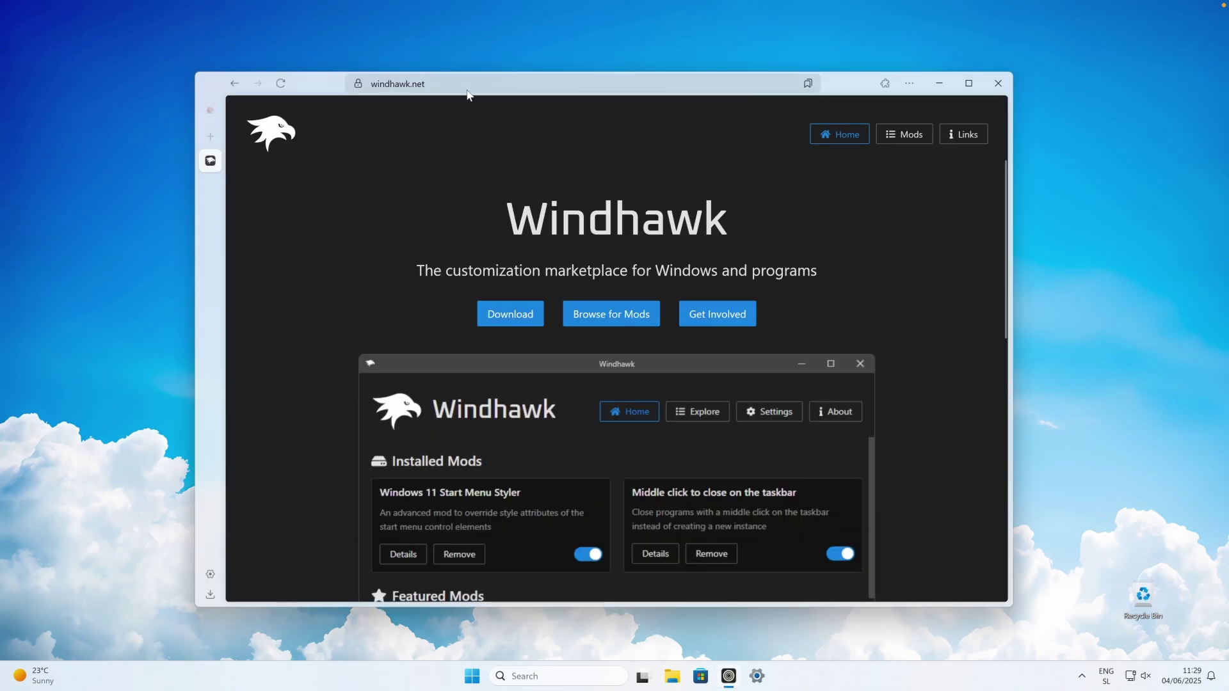
Step: Download the Windhawk installer from windhawk.net, then open File Explorer to locate it
click(444, 86)
click(315, 250)
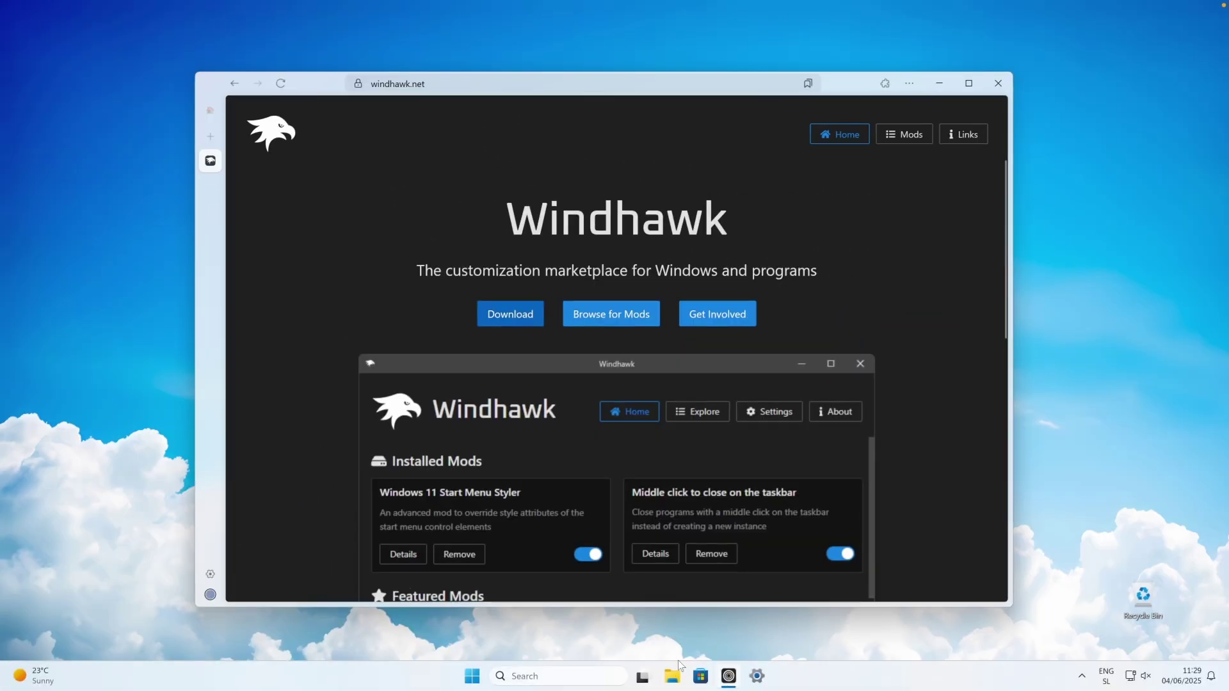
click(610, 352)
Step: In Downloads, launch the installer and turn on File name extensions in the view options
click(314, 337)
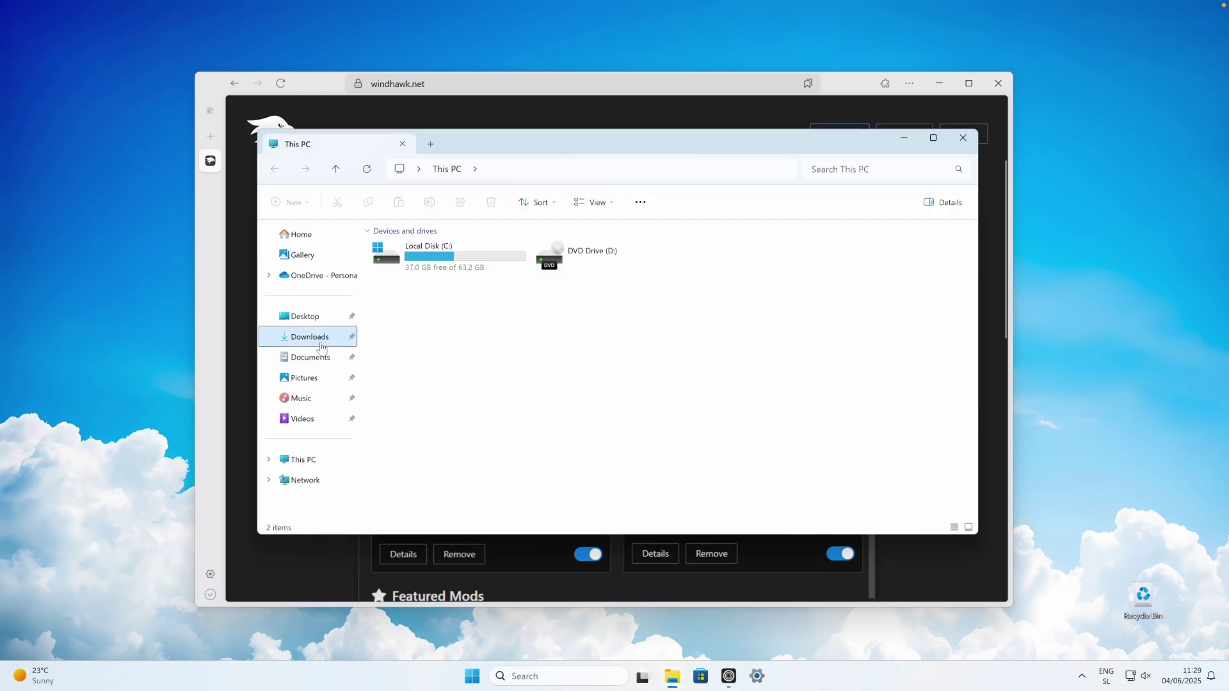
double_click(466, 268)
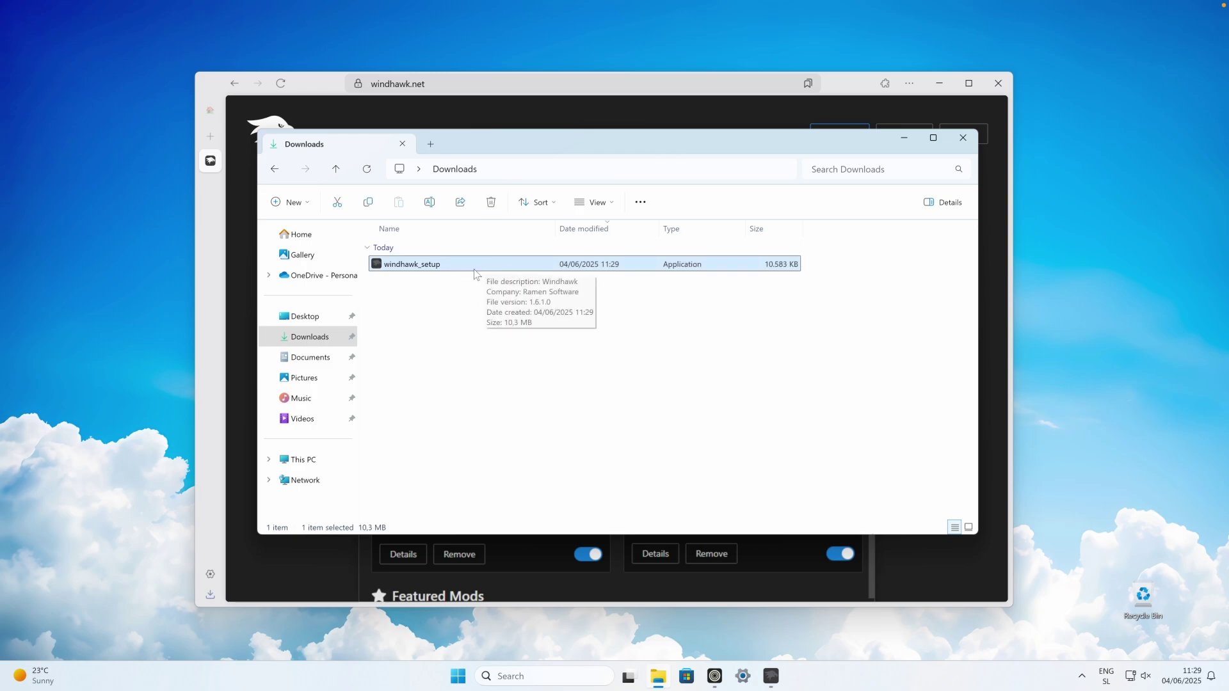
click(609, 206)
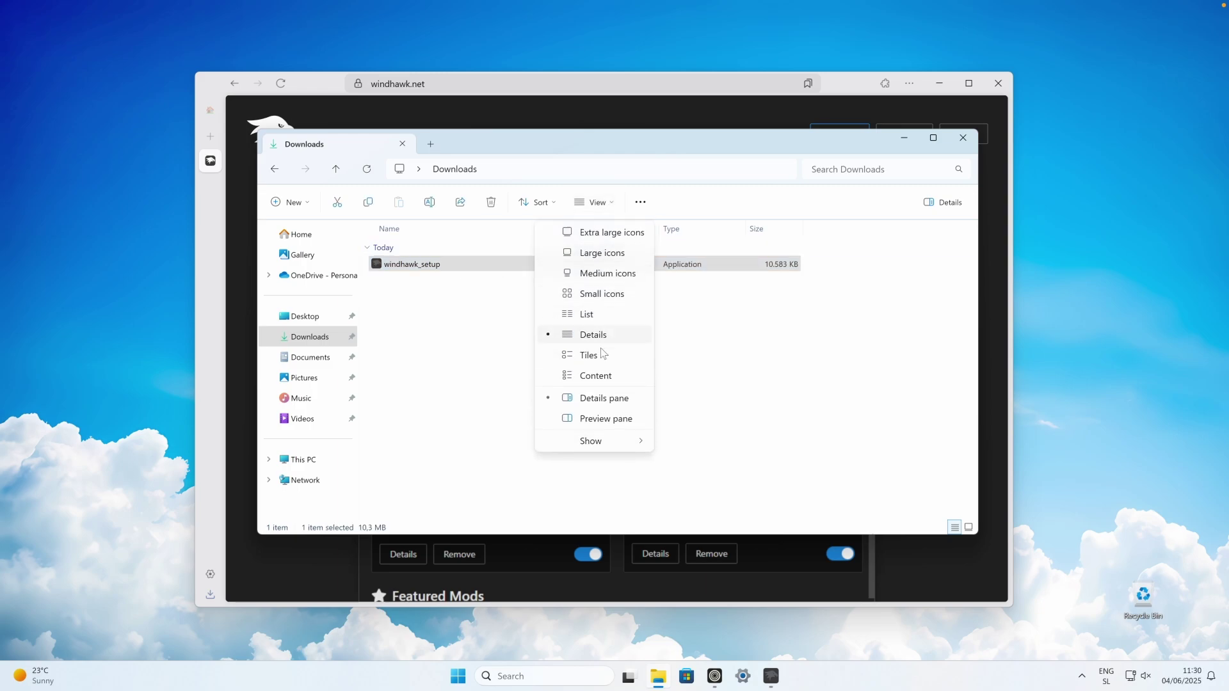
mouse_move(604, 444)
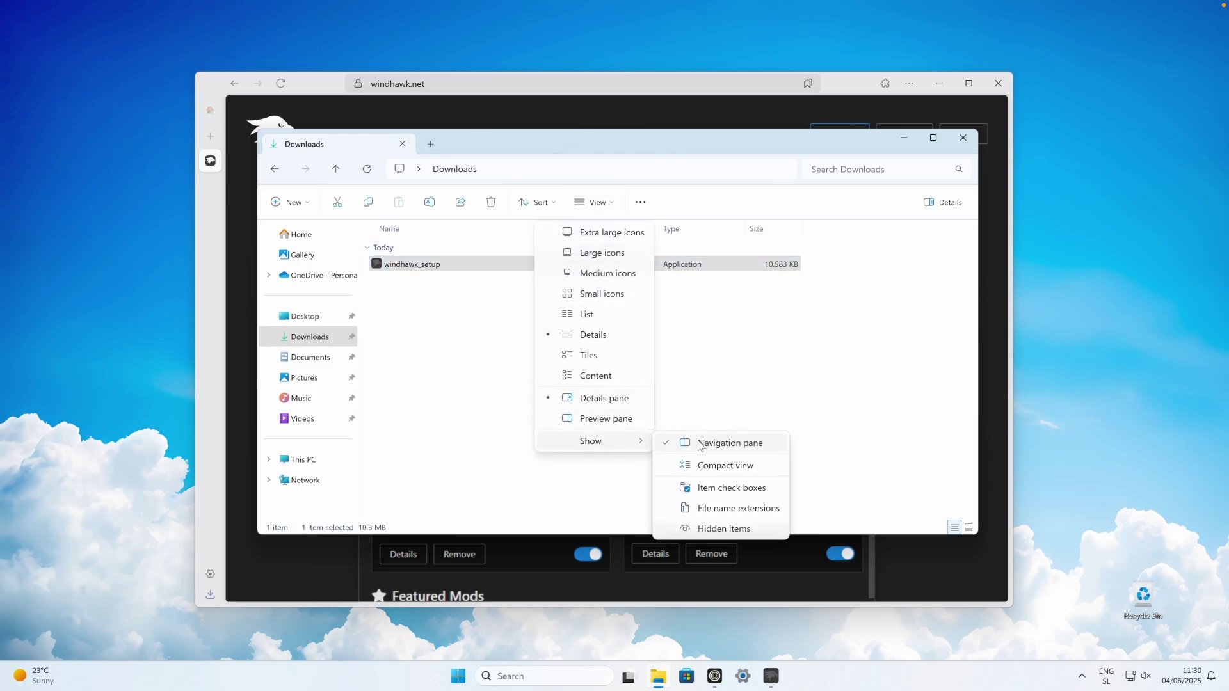
click(740, 509)
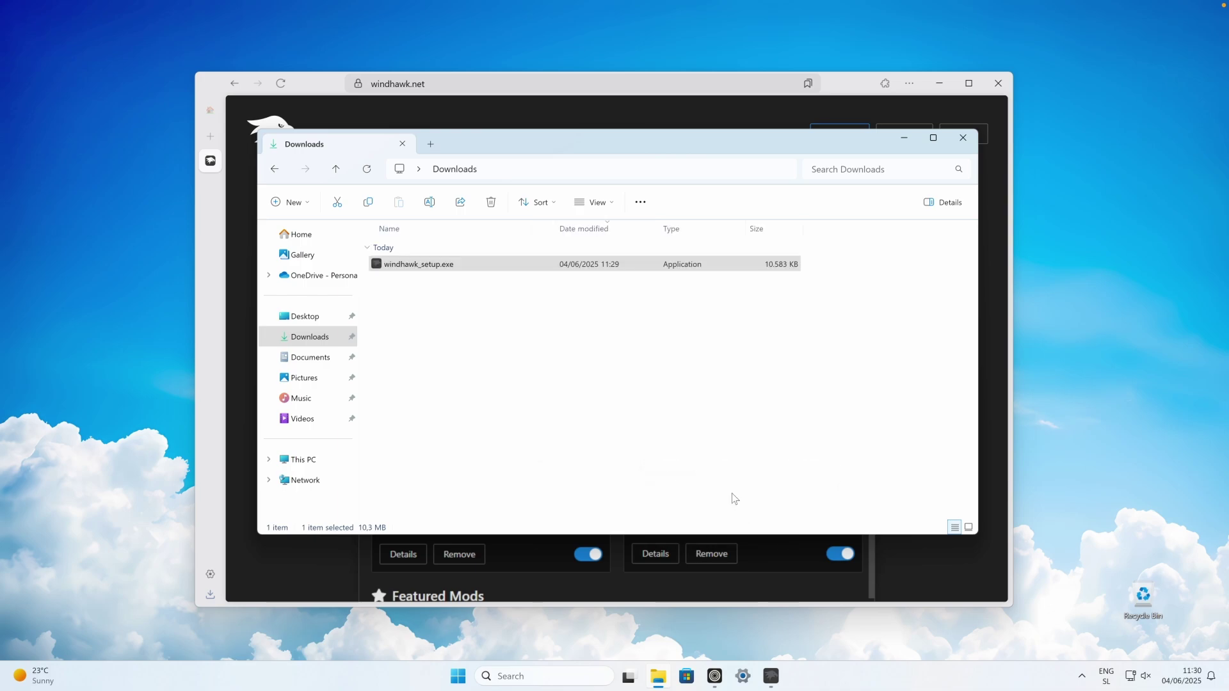
Step: Run windhawk_setup.exe and confirm the installer language with OK
click(460, 264)
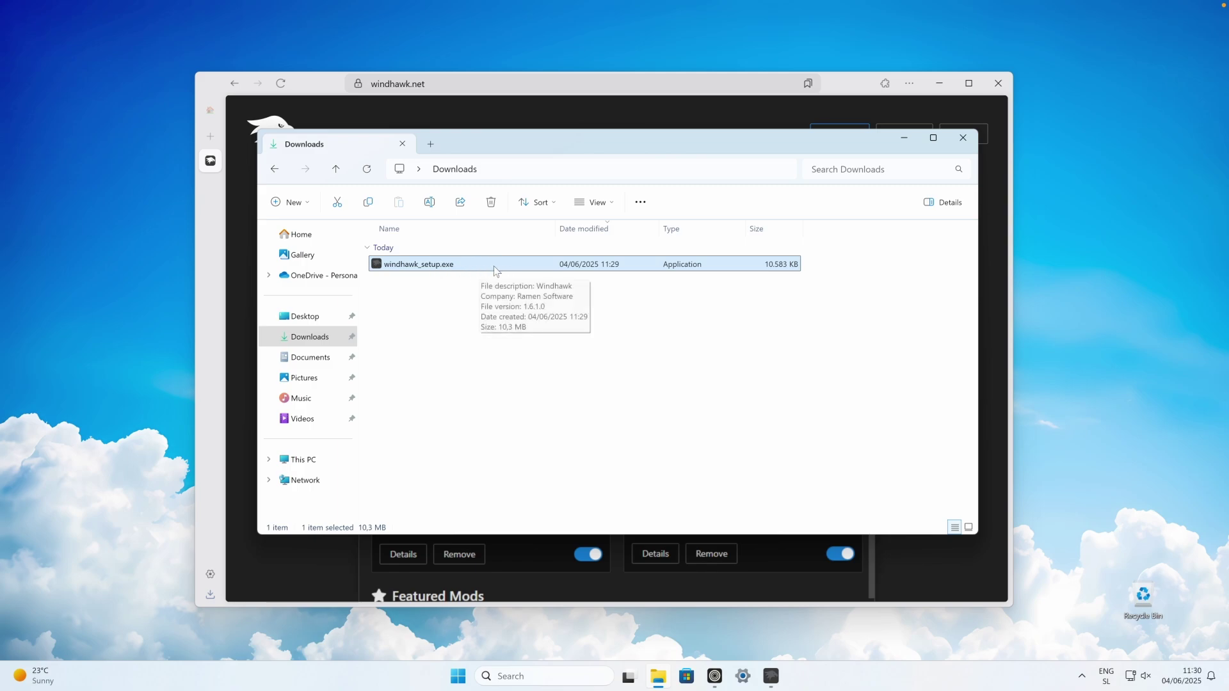
double_click(485, 269)
click(630, 363)
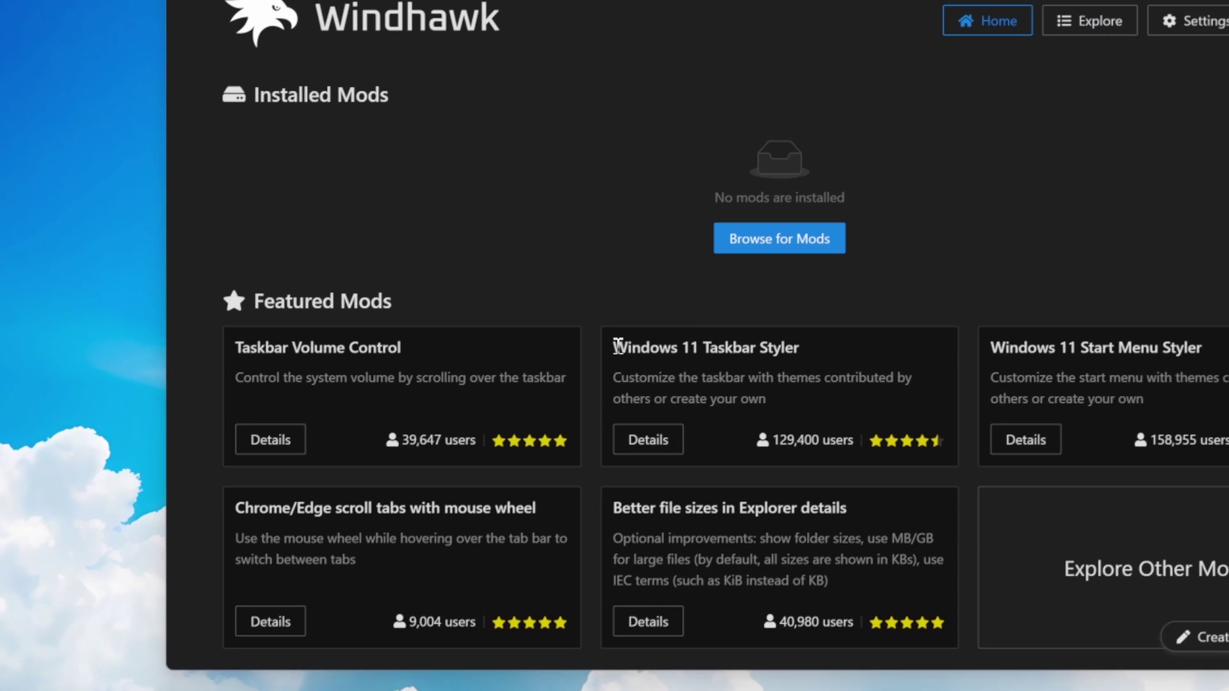
Step: Highlight the Windows 11 Taskbar Styler title among the featured mods on Windhawk's Home page
mouse_move(618, 346)
mouse_down()
mouse_move(639, 345)
mouse_move(628, 348)
mouse_up()
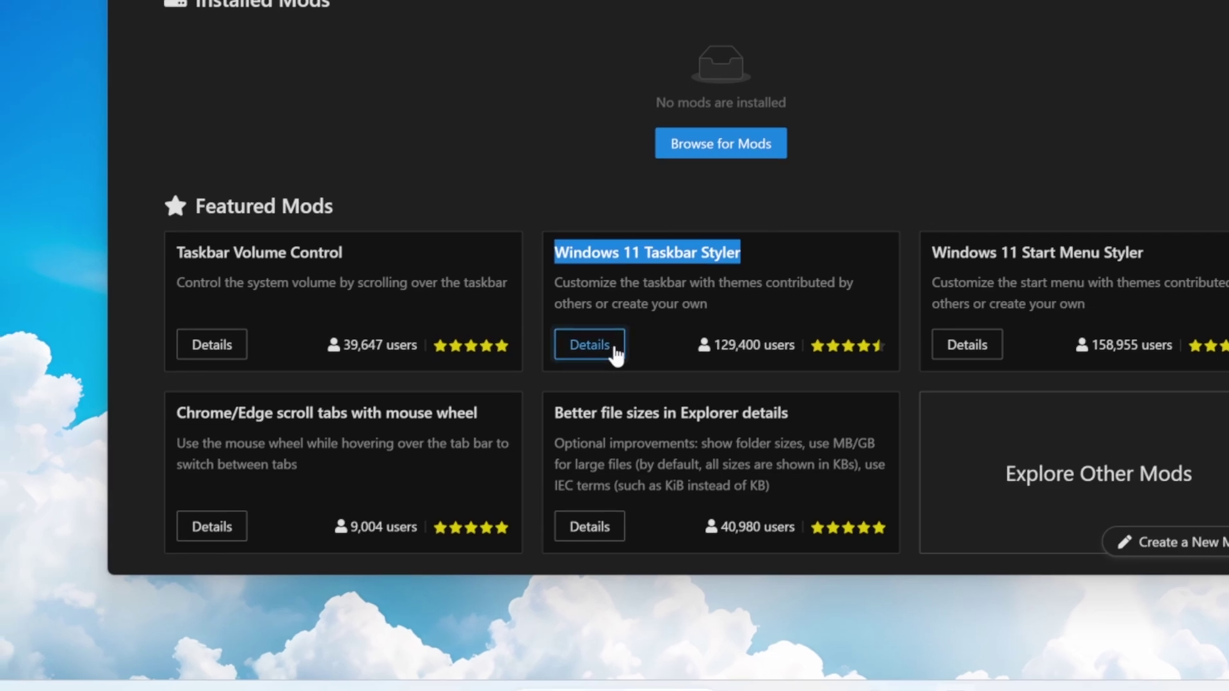
Step: Install Windows 11 Taskbar Styler (version 1.4) from its details page, accepting the risk warning
click(486, 441)
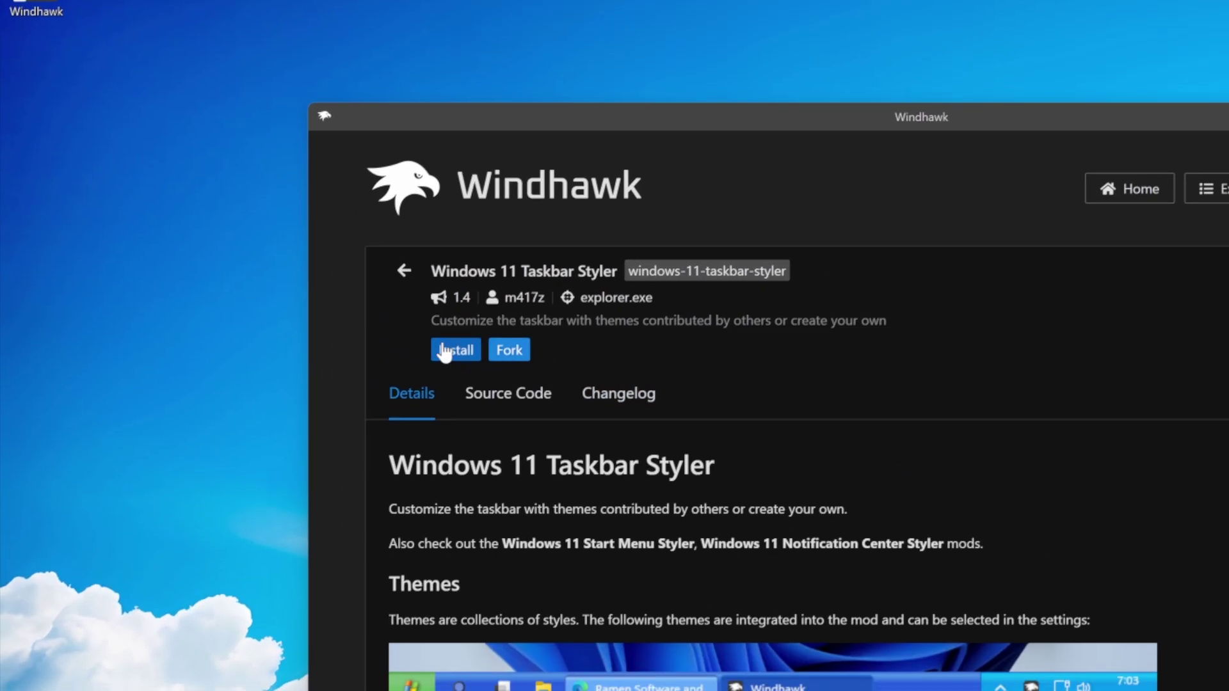
click(456, 350)
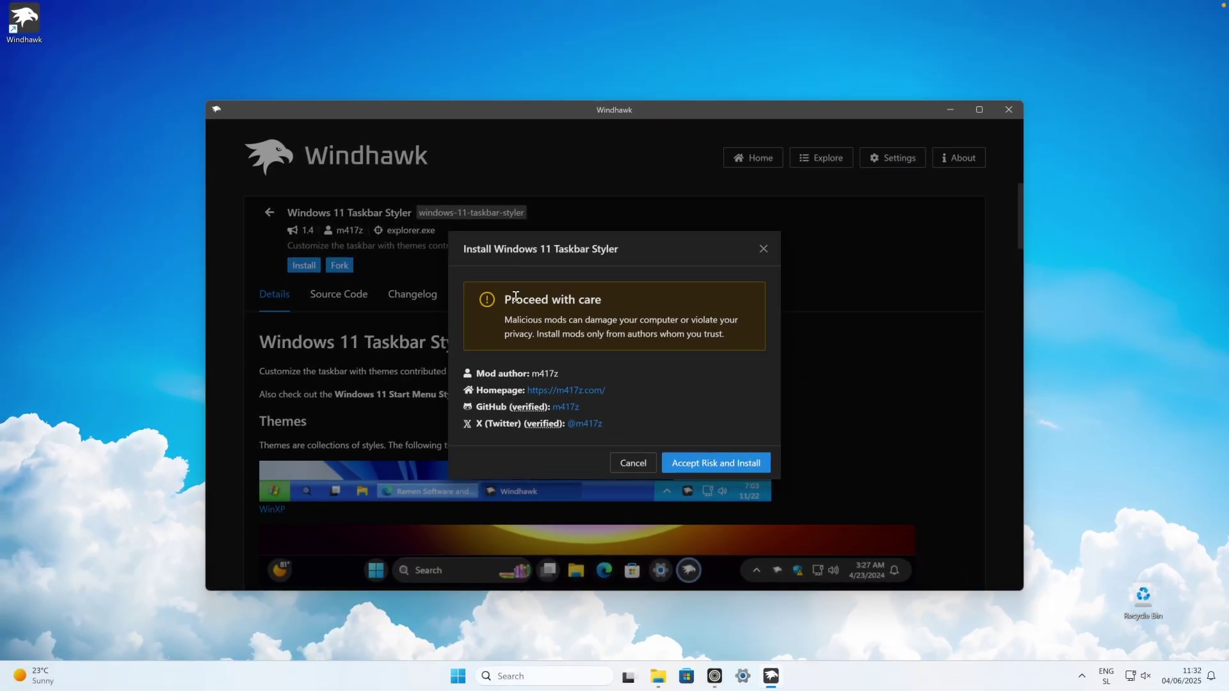
drag(505, 298, 625, 302)
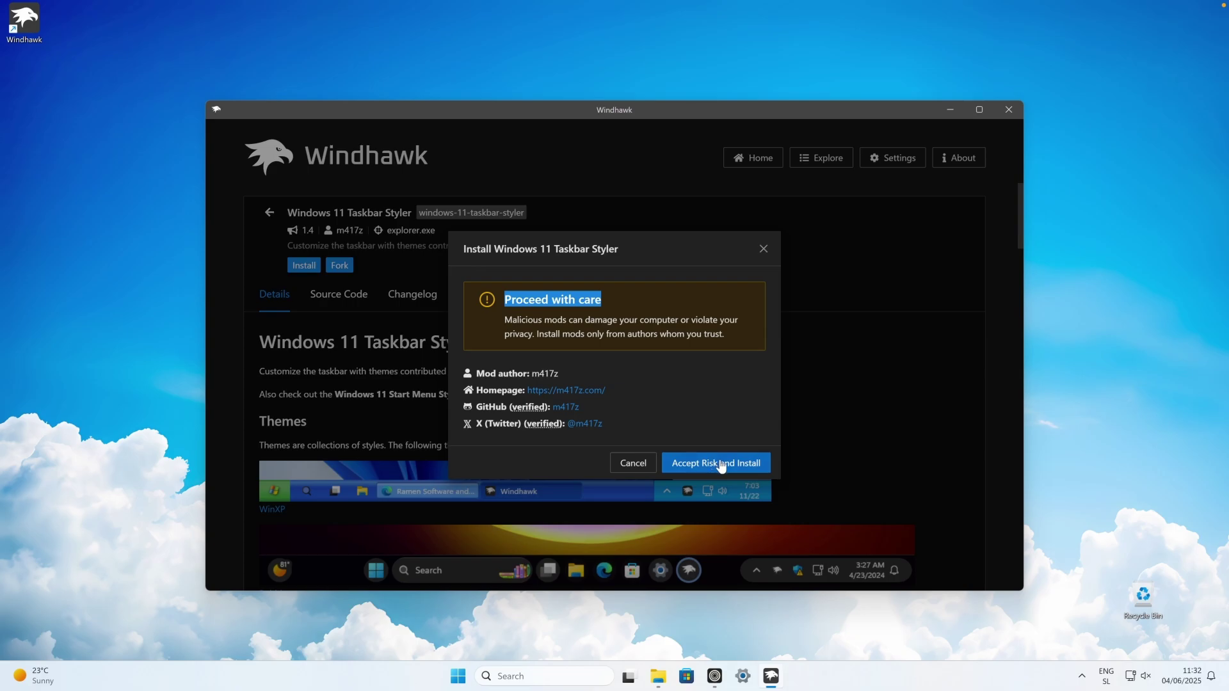
key(Return)
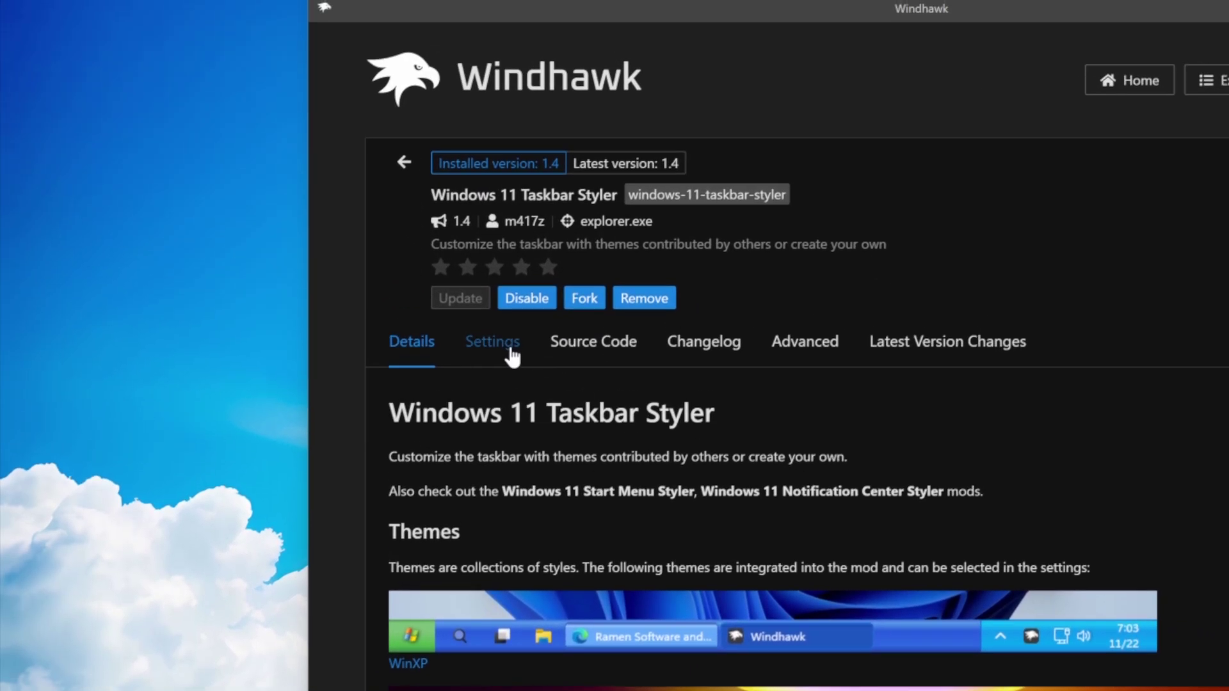
Step: Choose the DockLike theme in Taskbar Styler's settings and save it
click(510, 338)
drag(392, 348, 469, 352)
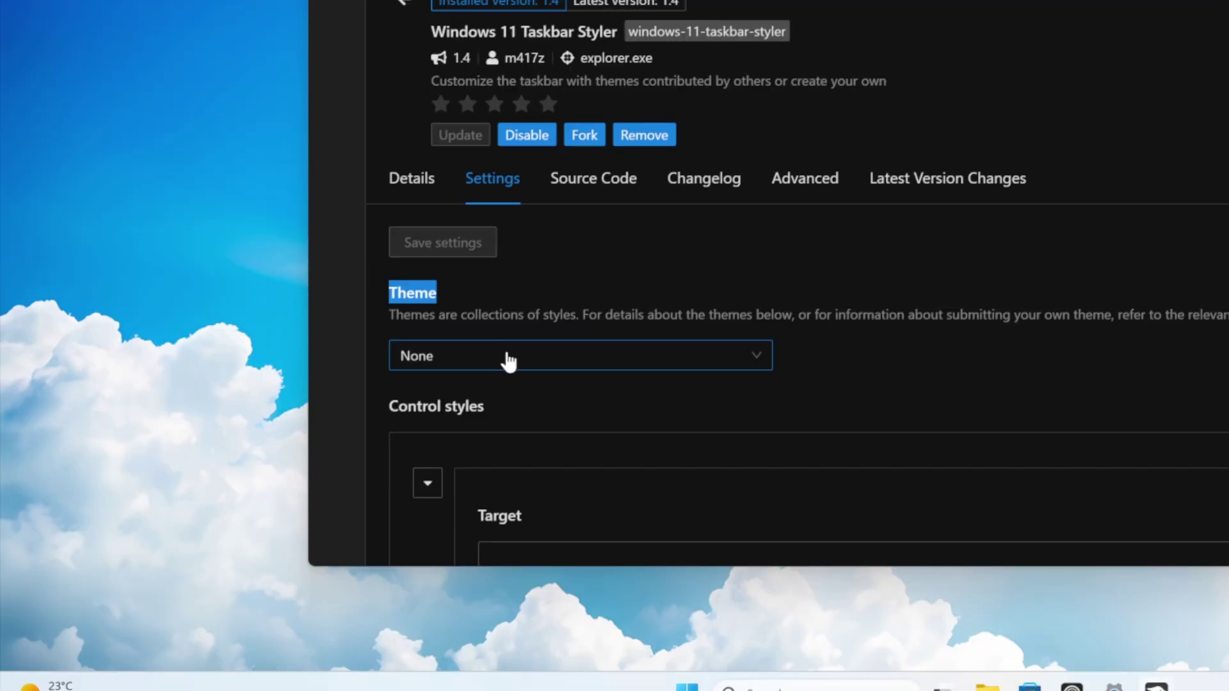
click(512, 407)
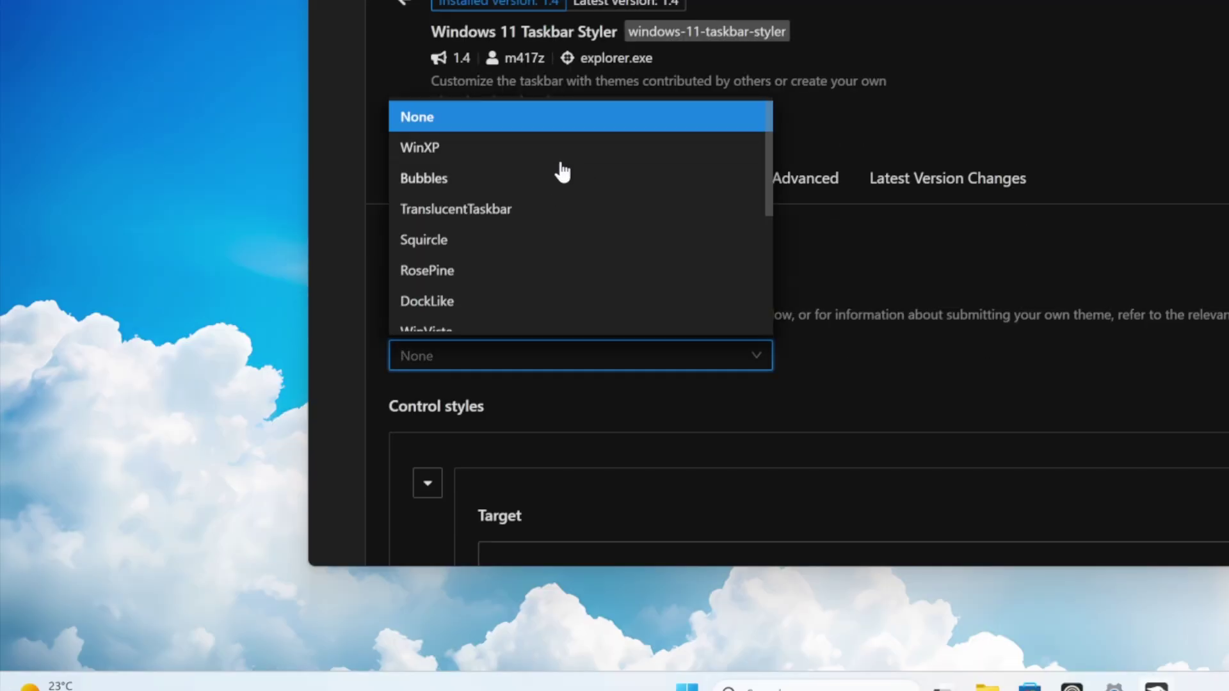
click(462, 302)
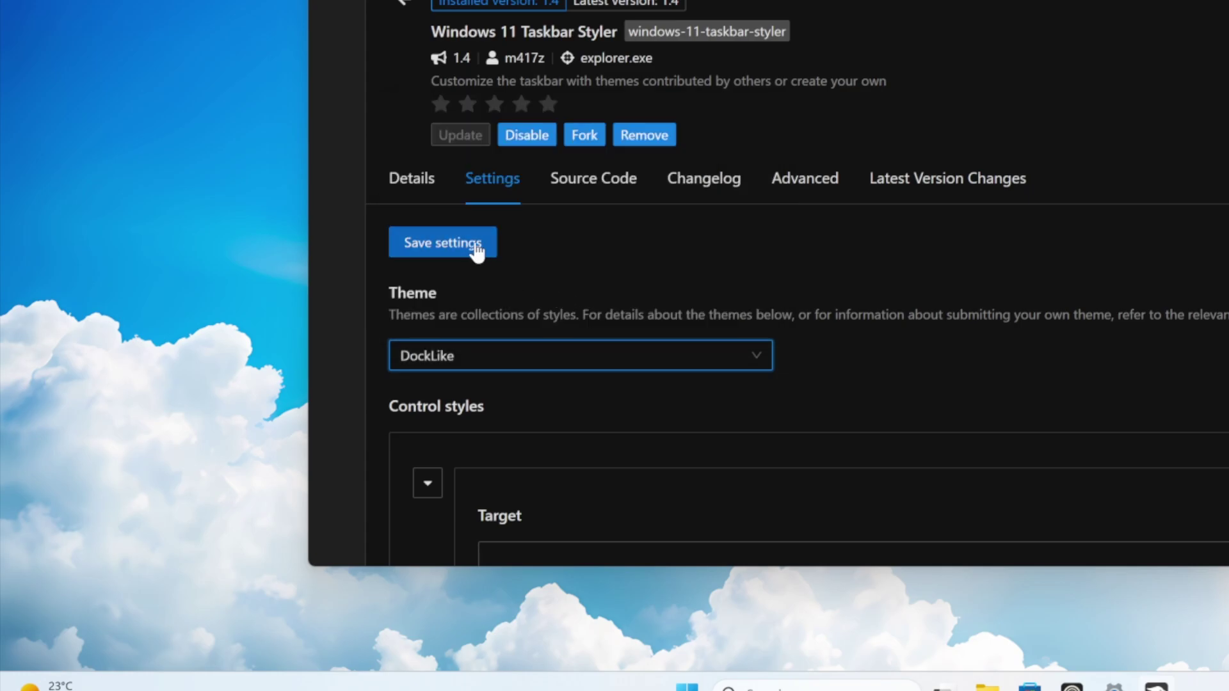
click(472, 249)
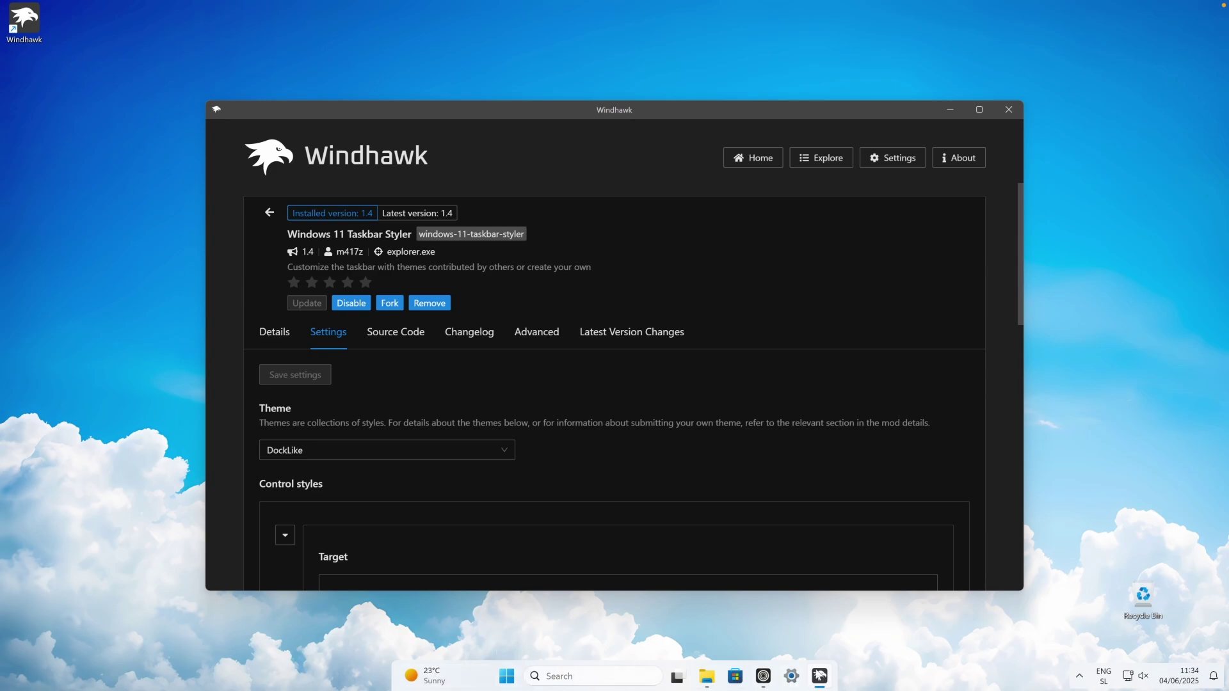
mouse_move(819, 673)
Step: Go back Home, open Explore and search the mod catalogue for 'system tray'
click(269, 213)
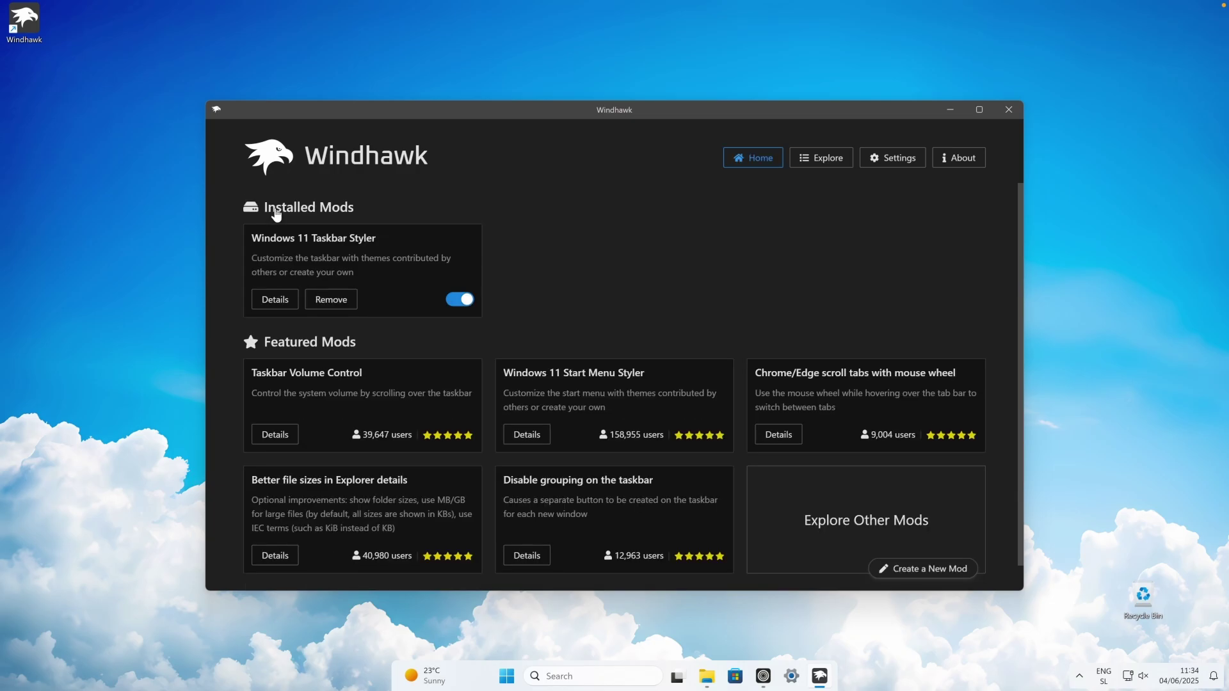
click(822, 165)
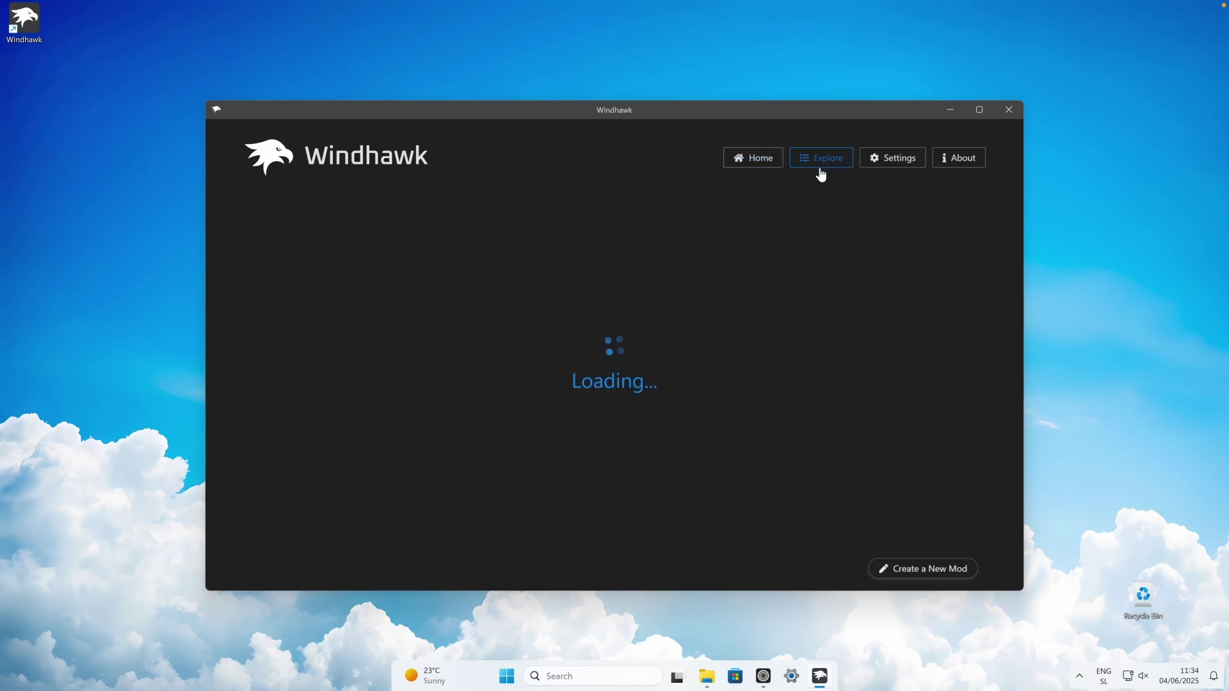
drag(295, 206, 358, 204)
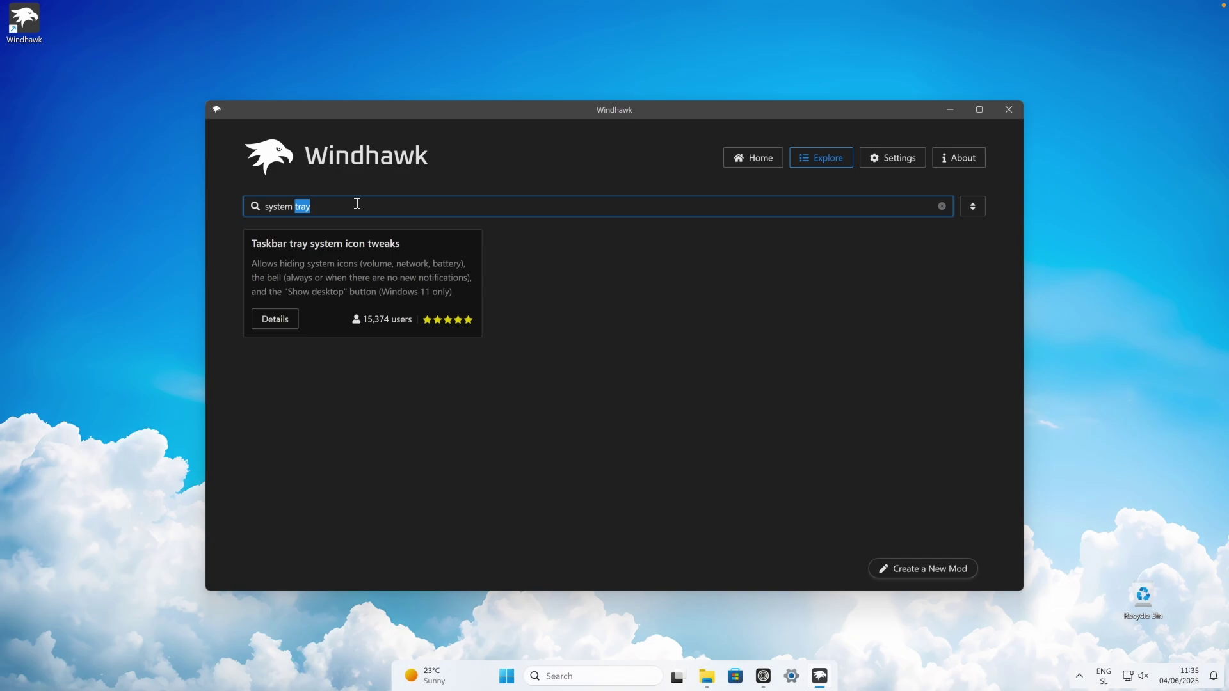
click(282, 248)
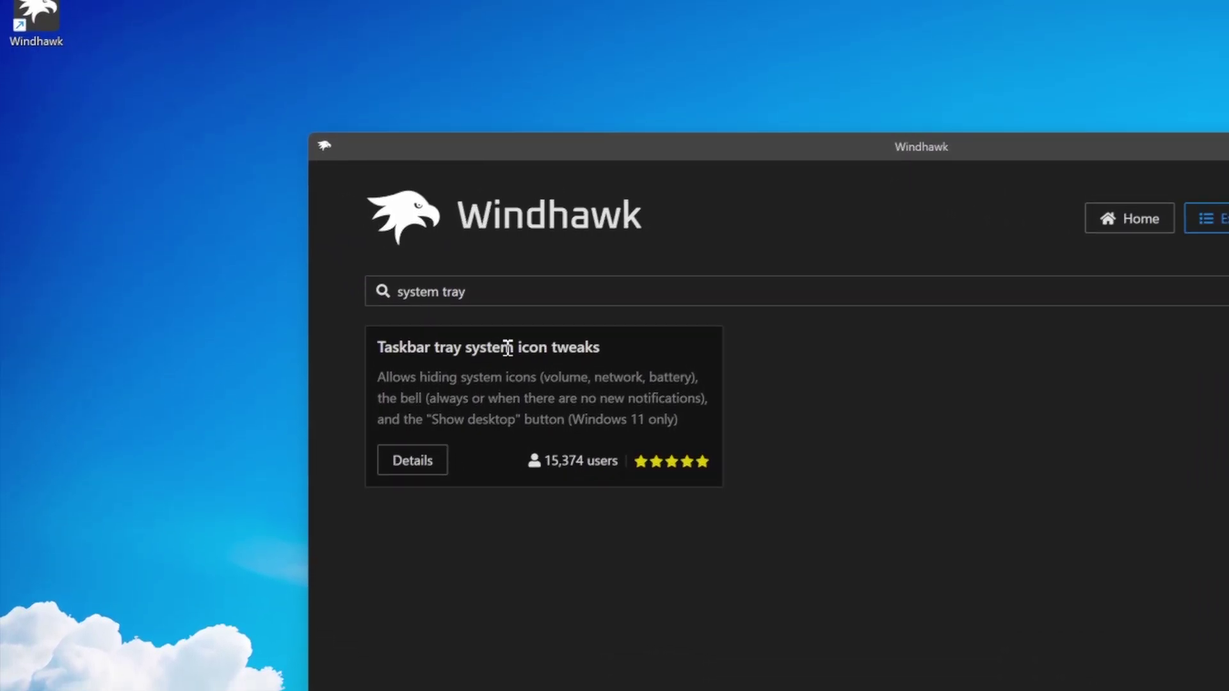
Step: Install Taskbar tray system icon tweaks version 1.2.2, accepting the risk prompt
click(438, 460)
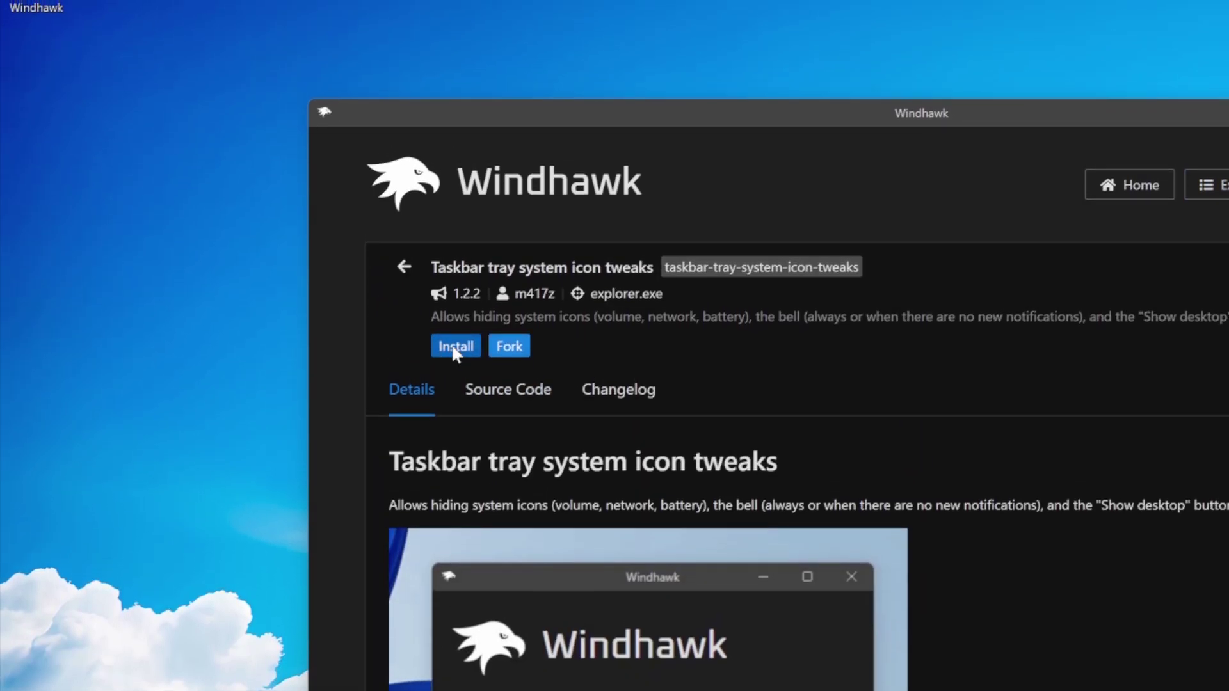
click(456, 282)
click(1073, 637)
drag(289, 213, 436, 231)
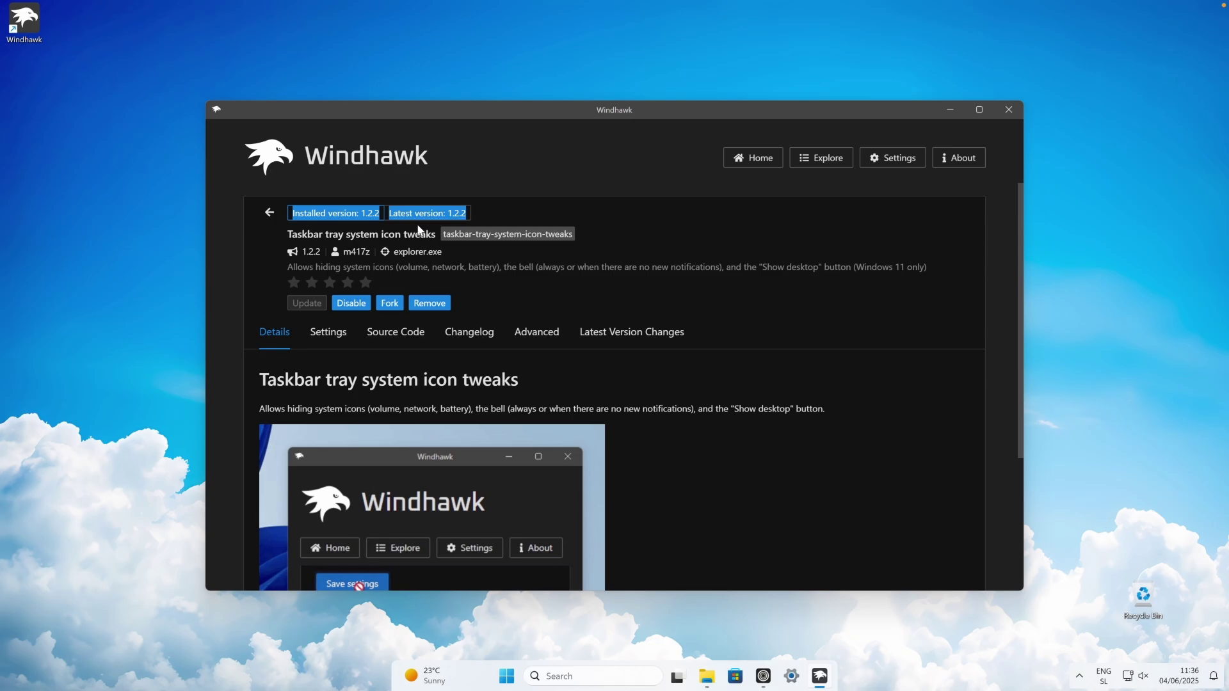
click(517, 300)
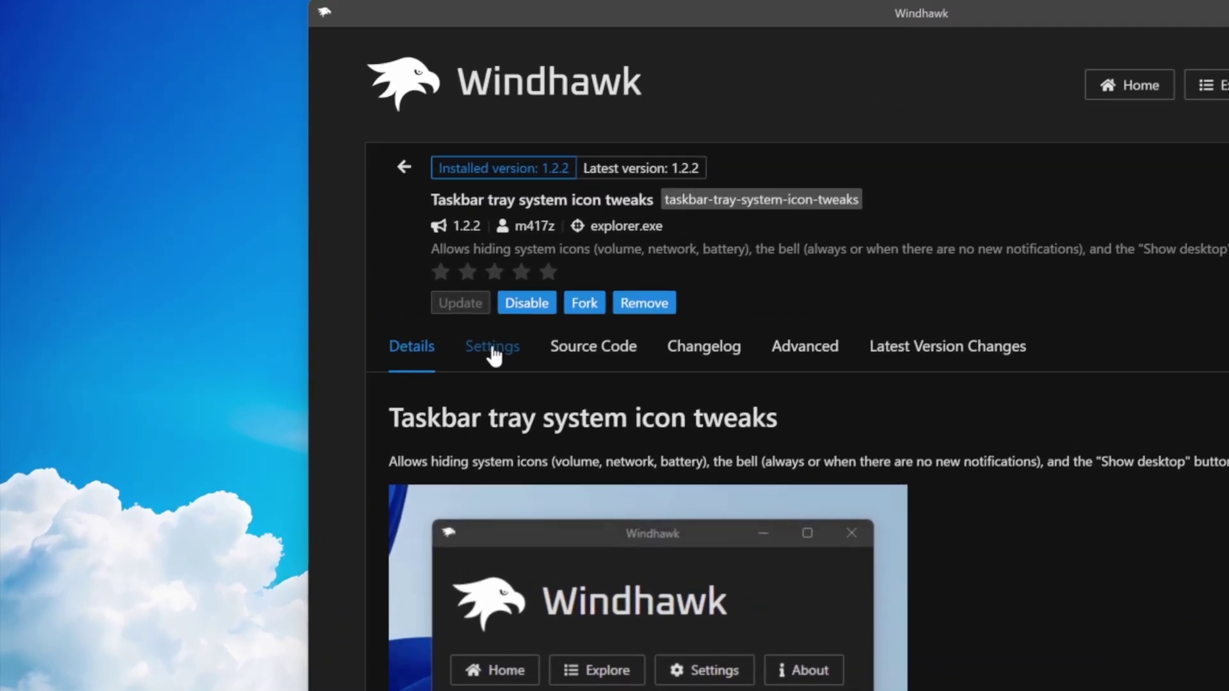
Step: Turn on hiding the volume, network, battery, microphone and location tray icons
click(331, 337)
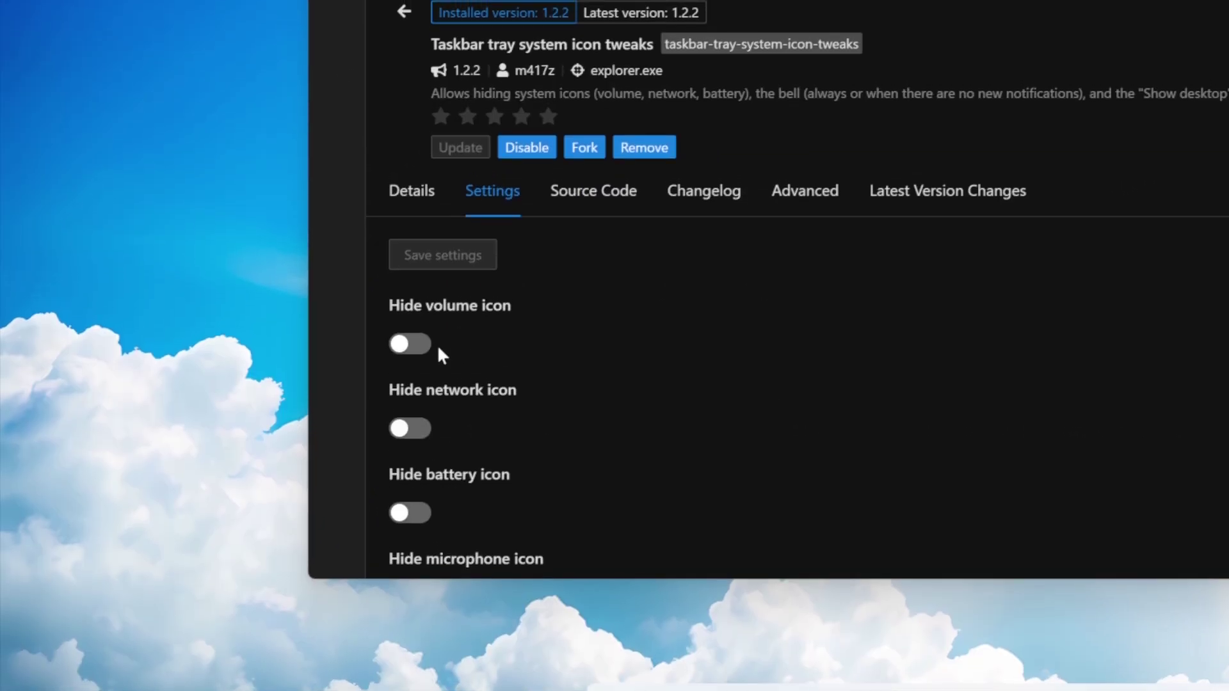
click(413, 346)
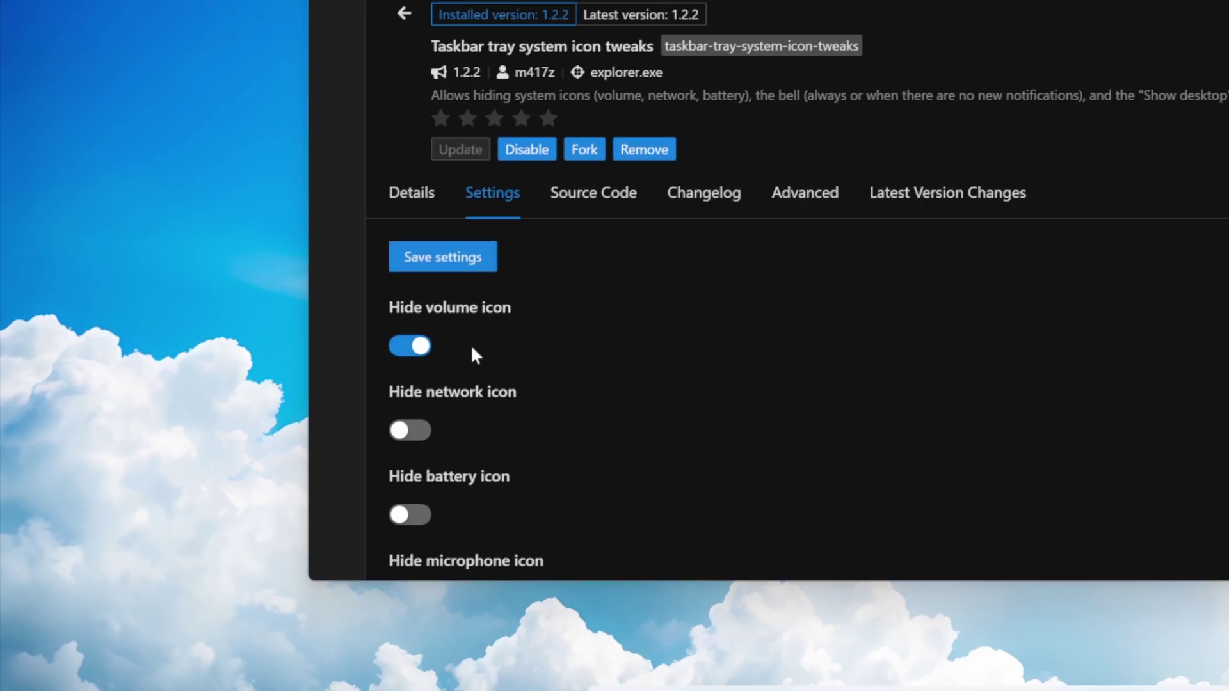
scroll(474, 346, down, 3)
click(410, 143)
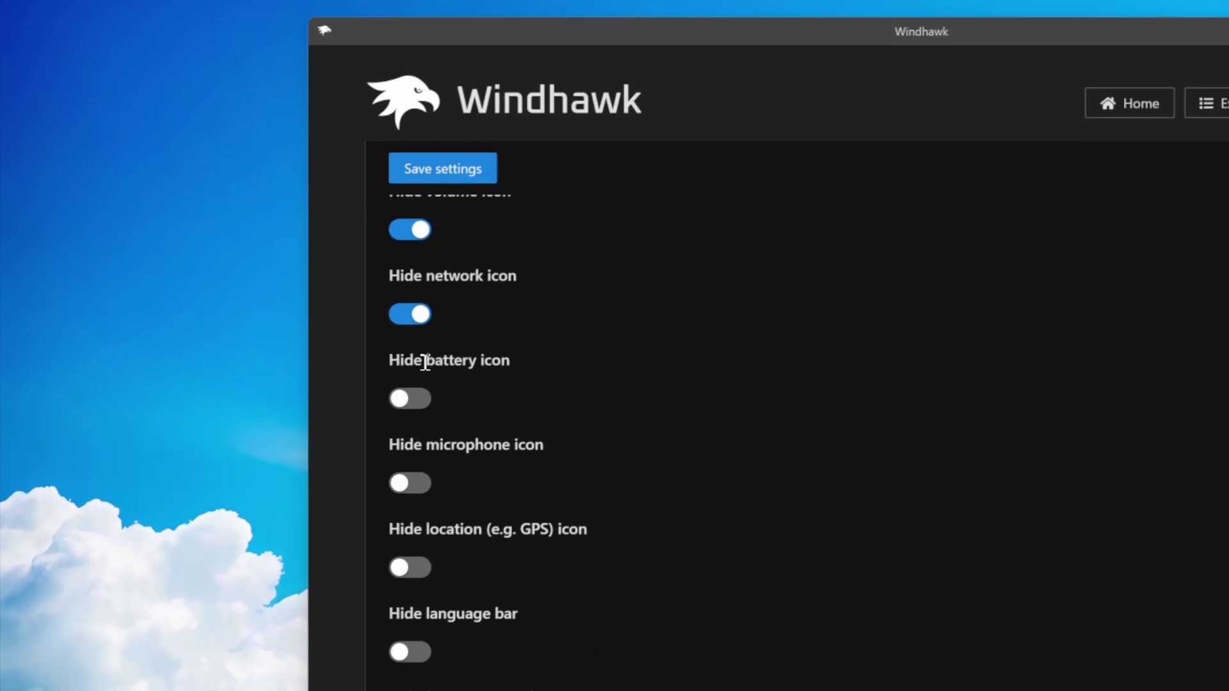
click(416, 402)
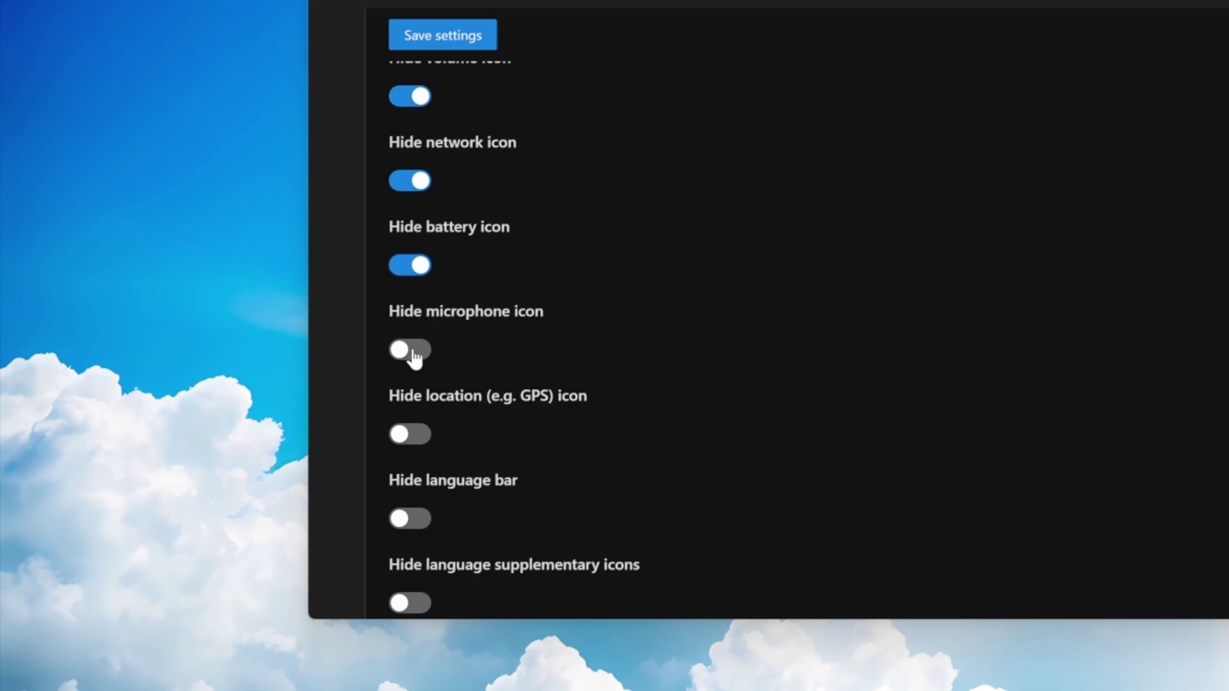
click(415, 357)
click(417, 435)
Step: Hide the language bar and supplementary icons, set Hide bell icon to Always, and save
scroll(461, 435, down, 3)
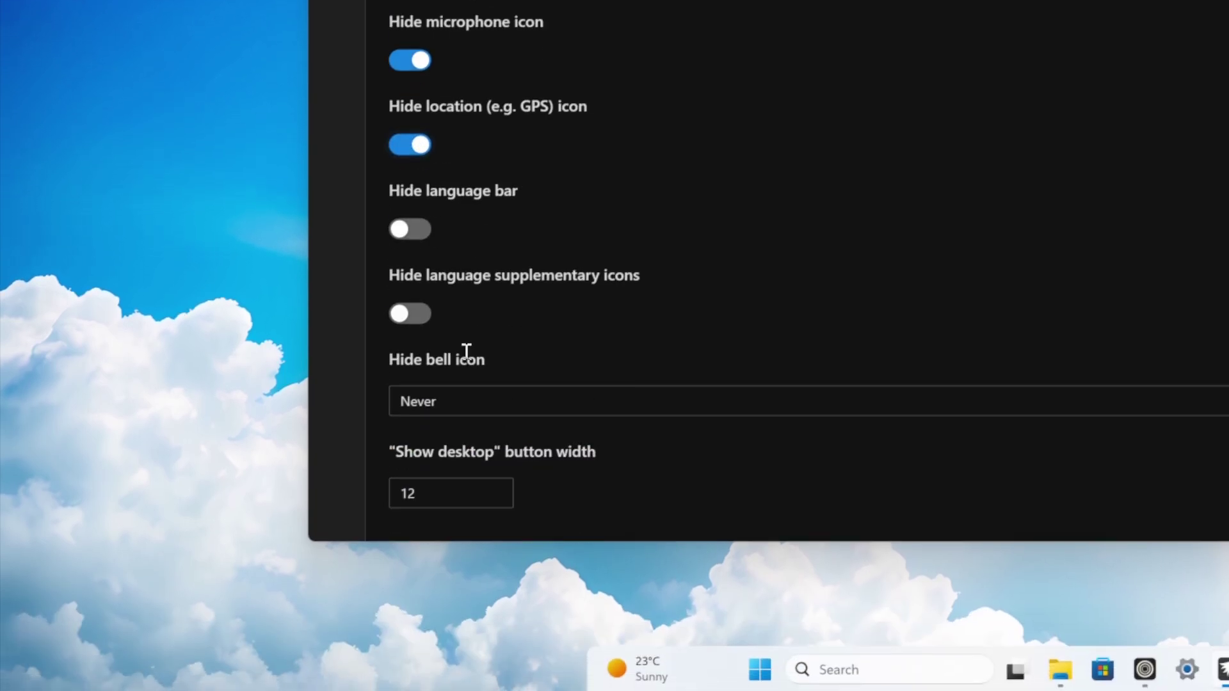
click(409, 228)
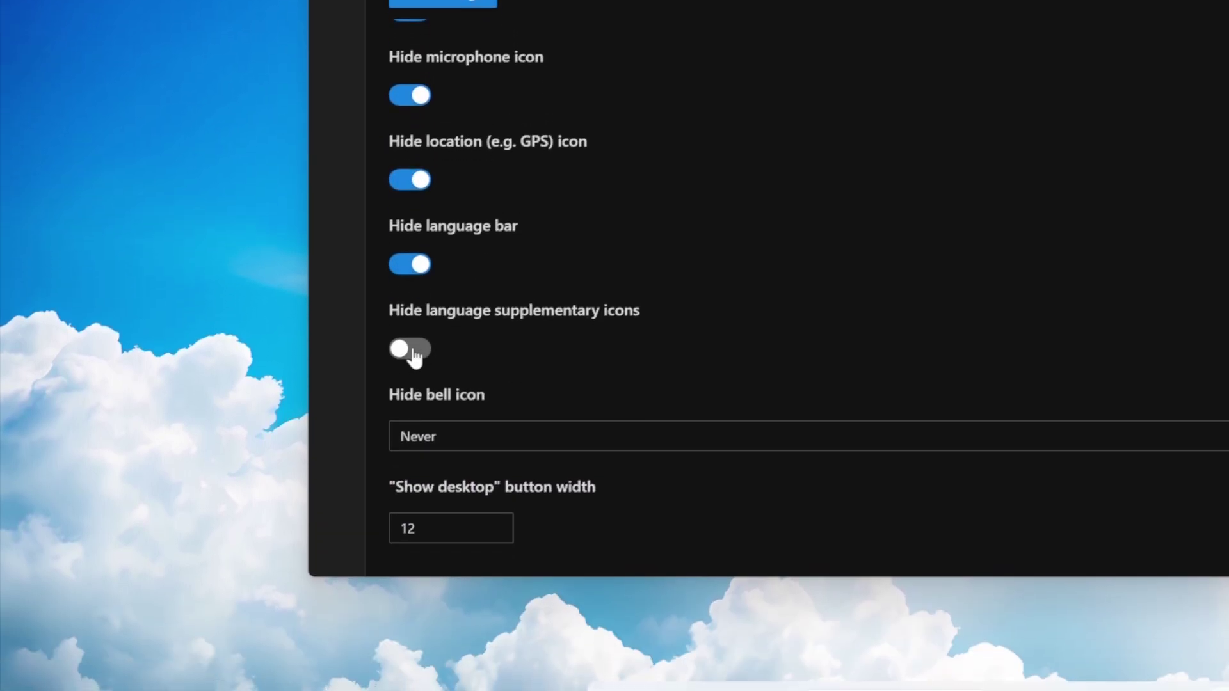
click(412, 350)
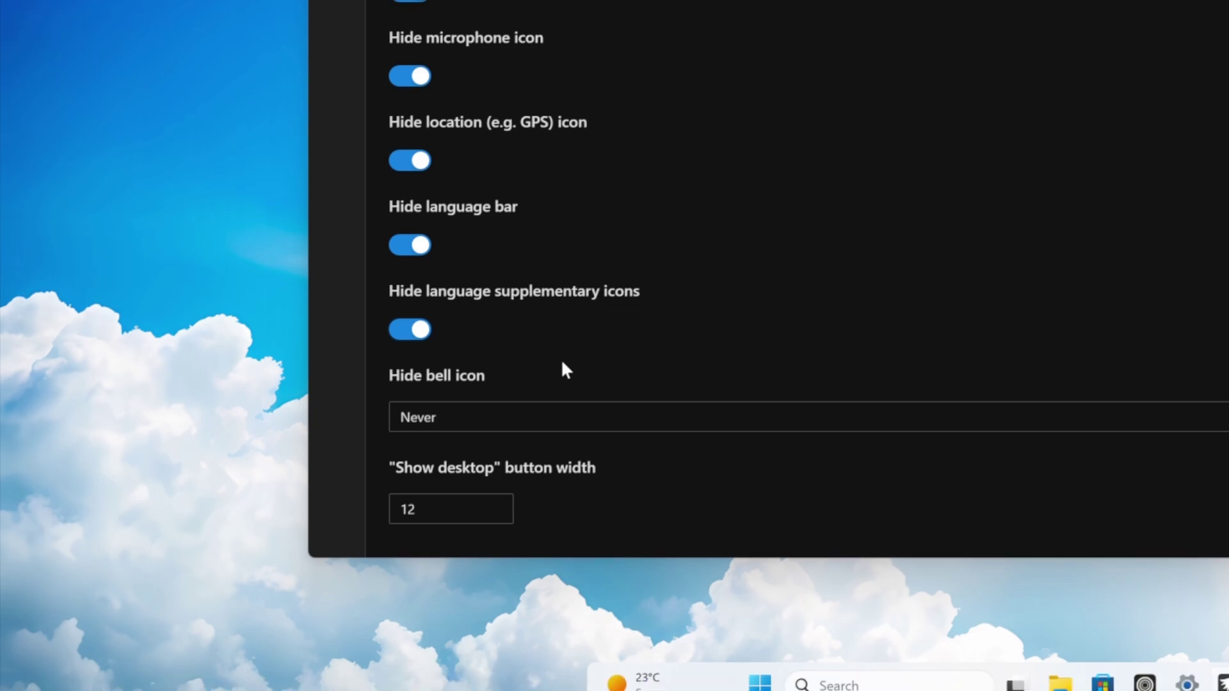
drag(389, 359, 489, 359)
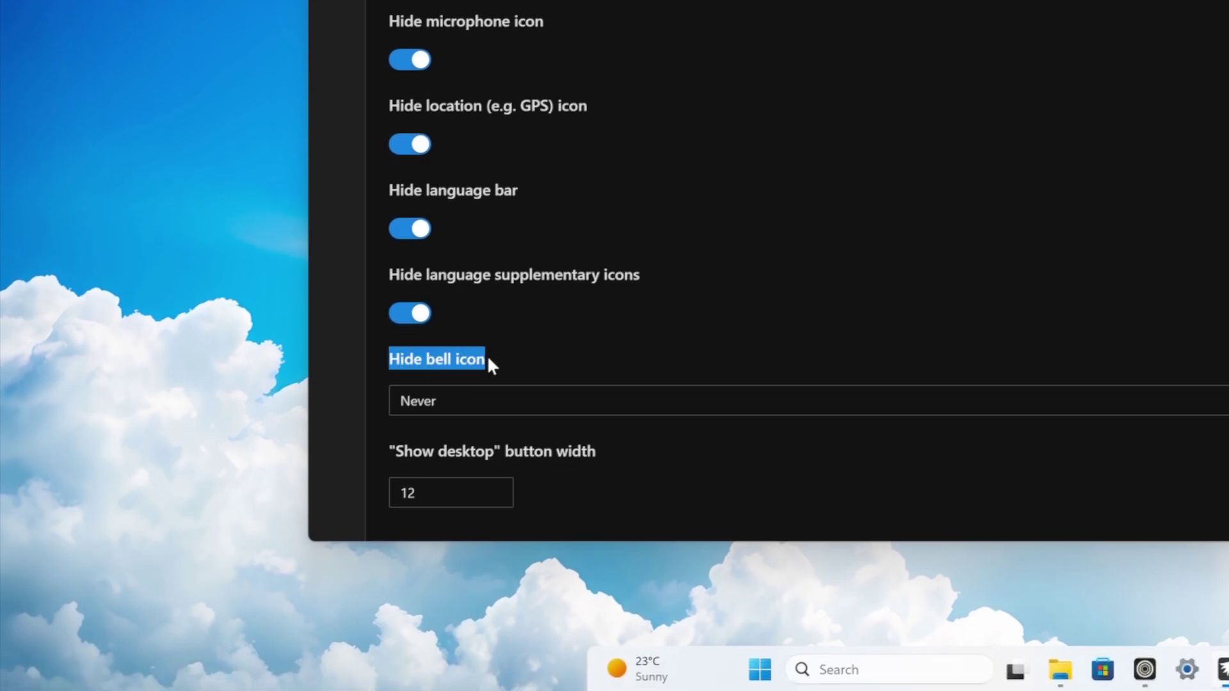
click(505, 409)
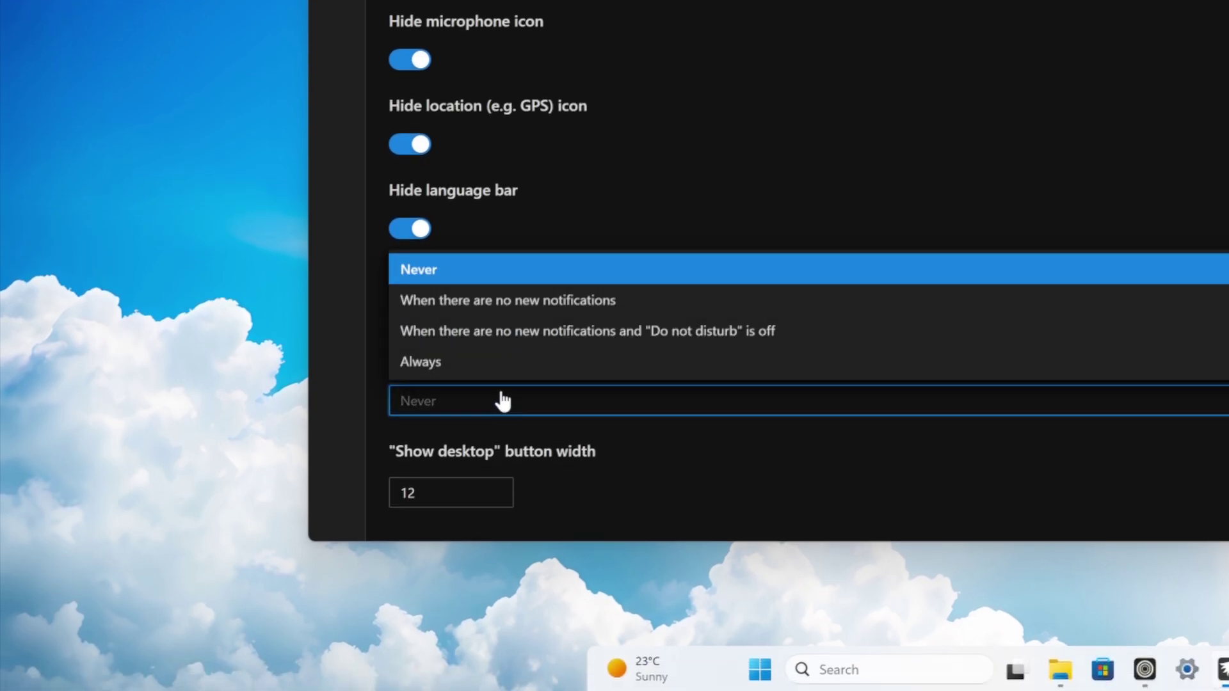
click(466, 363)
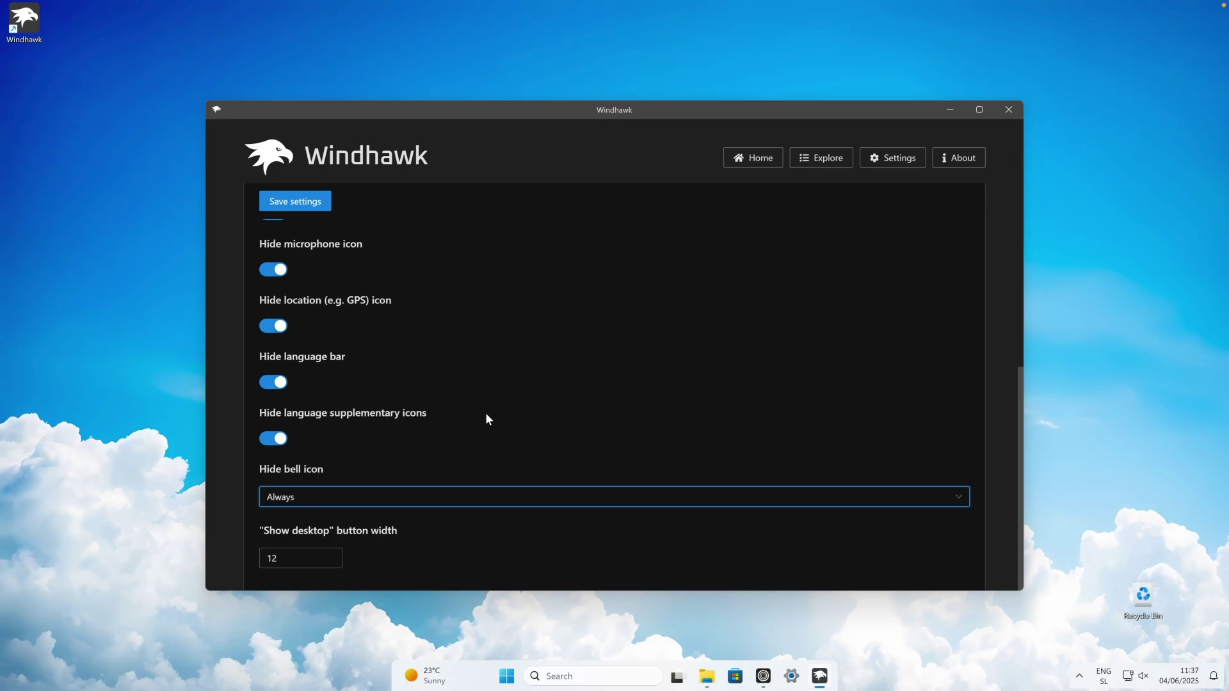
scroll(485, 419, up, 5)
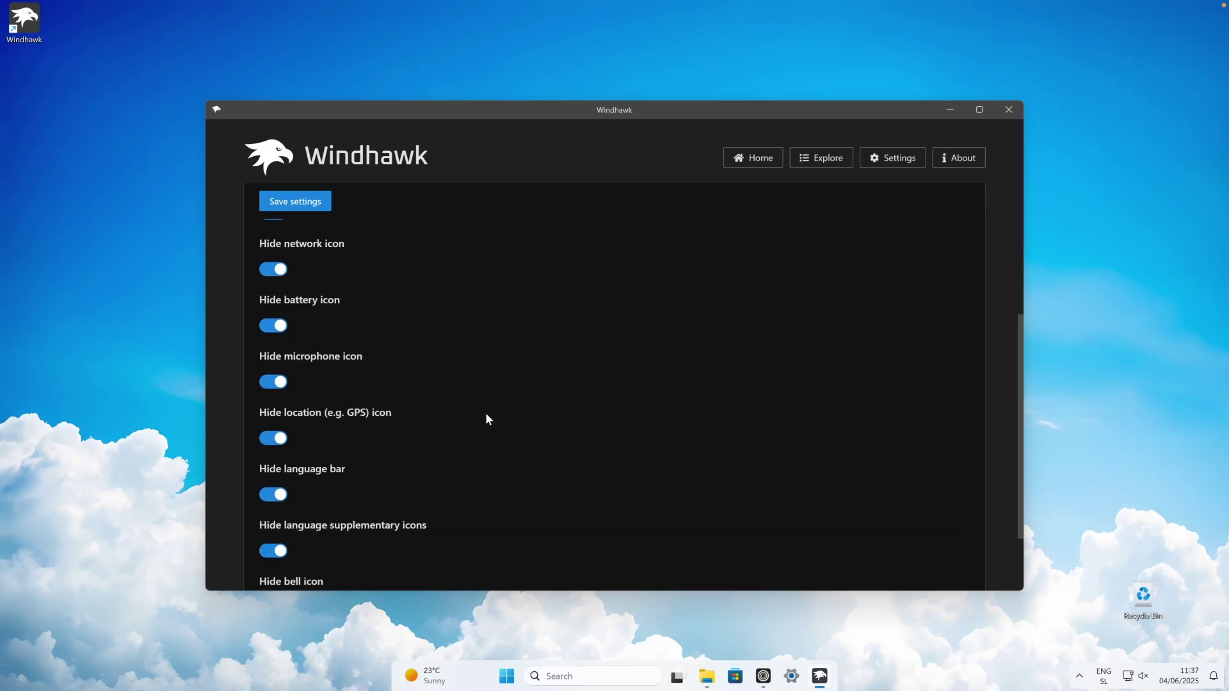
scroll(485, 419, down, 5)
click(306, 211)
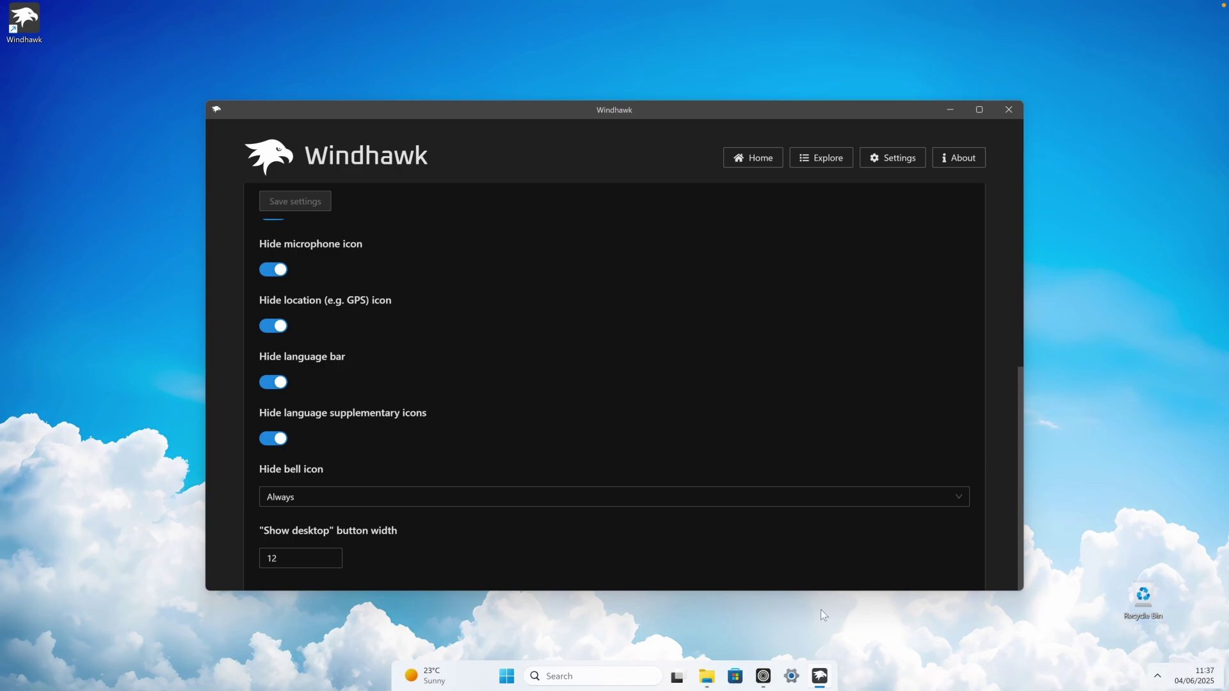
Step: Turn off 'Show time and date in the System tray' under Time & language > Date & time
click(793, 677)
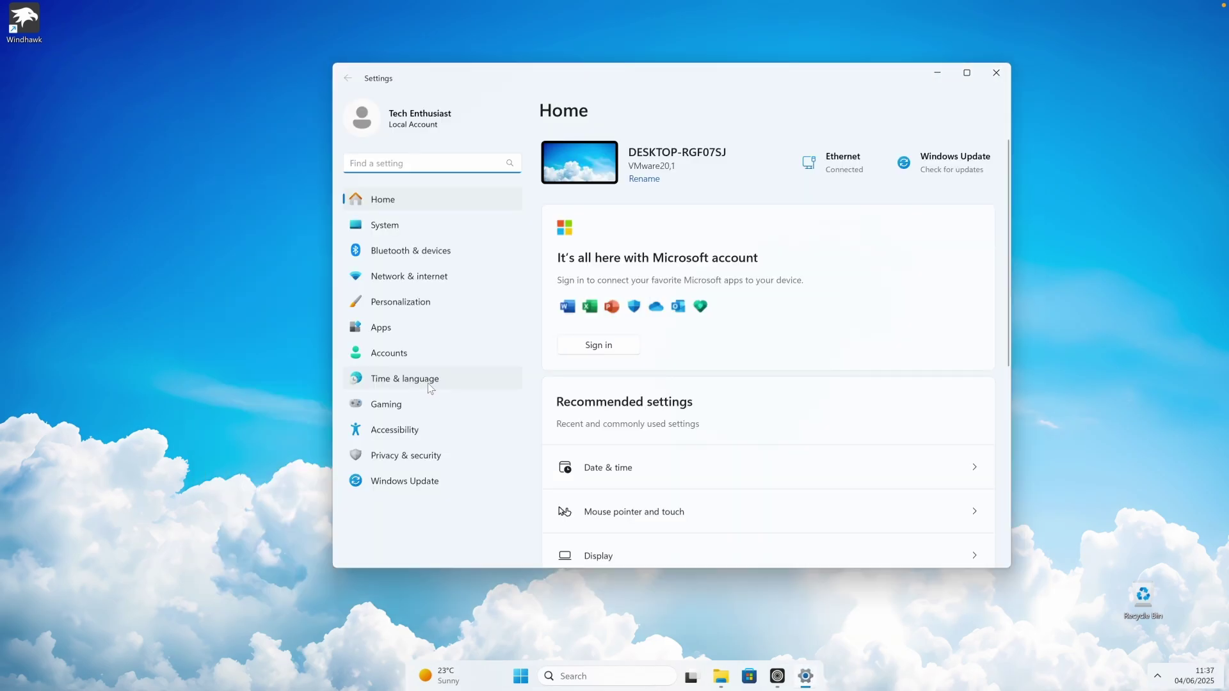
click(427, 382)
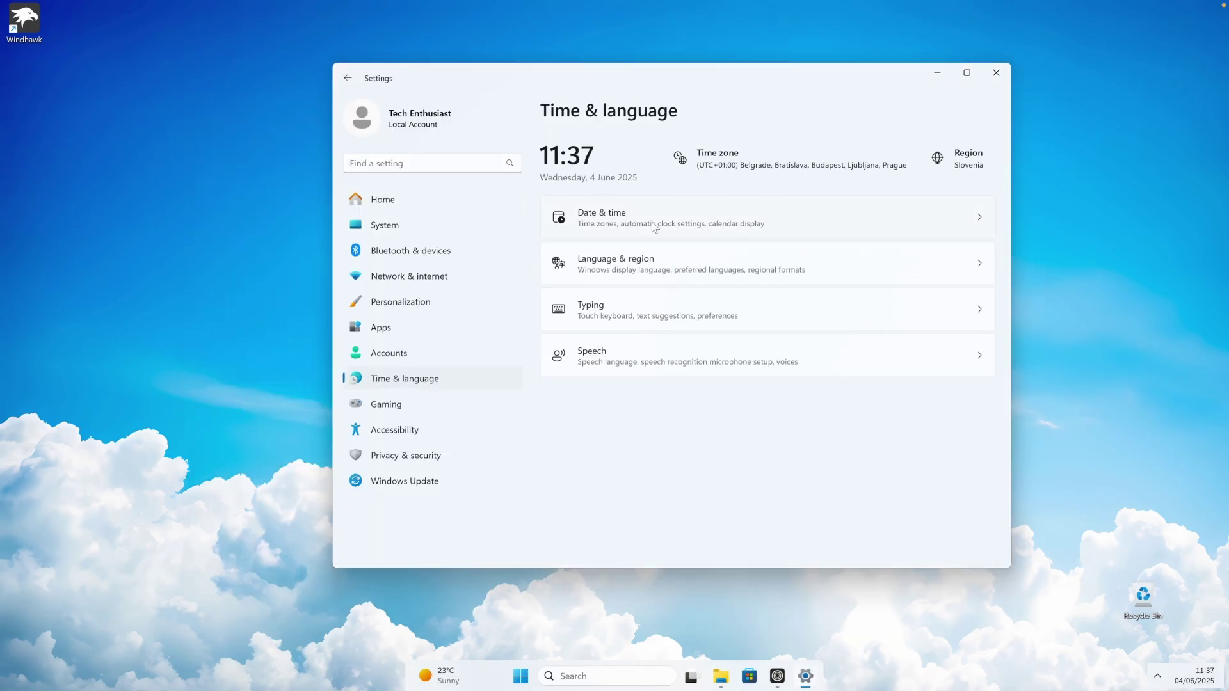
click(661, 221)
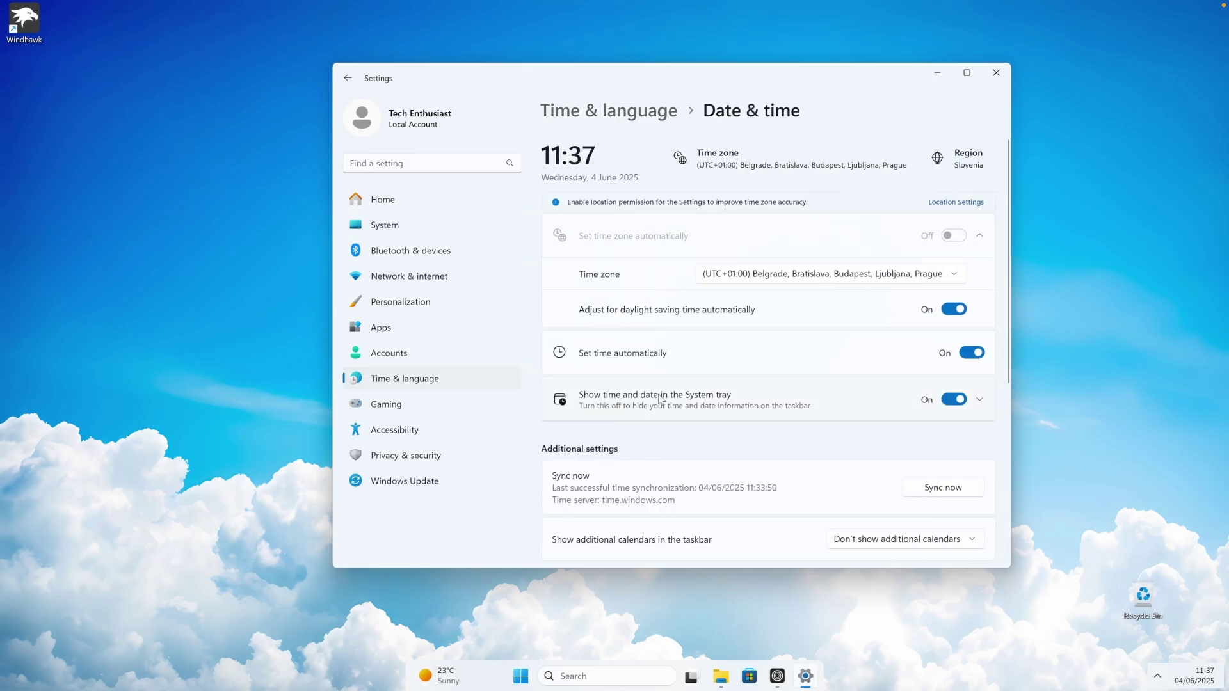
click(952, 401)
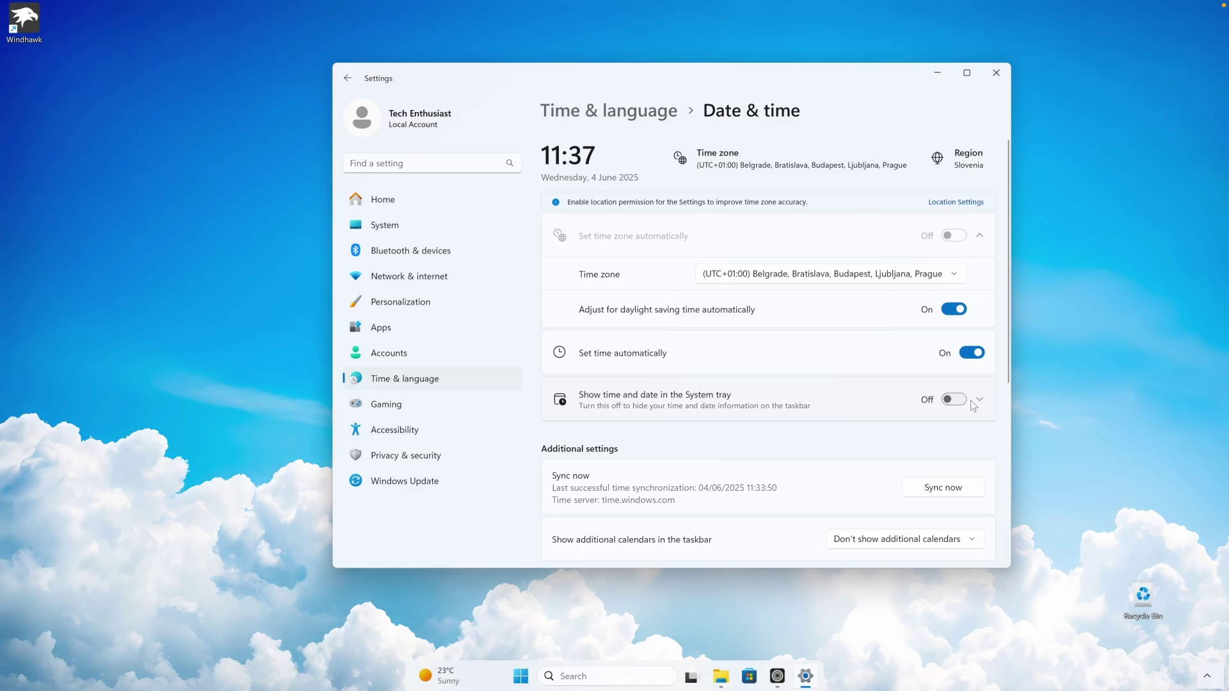
click(1207, 677)
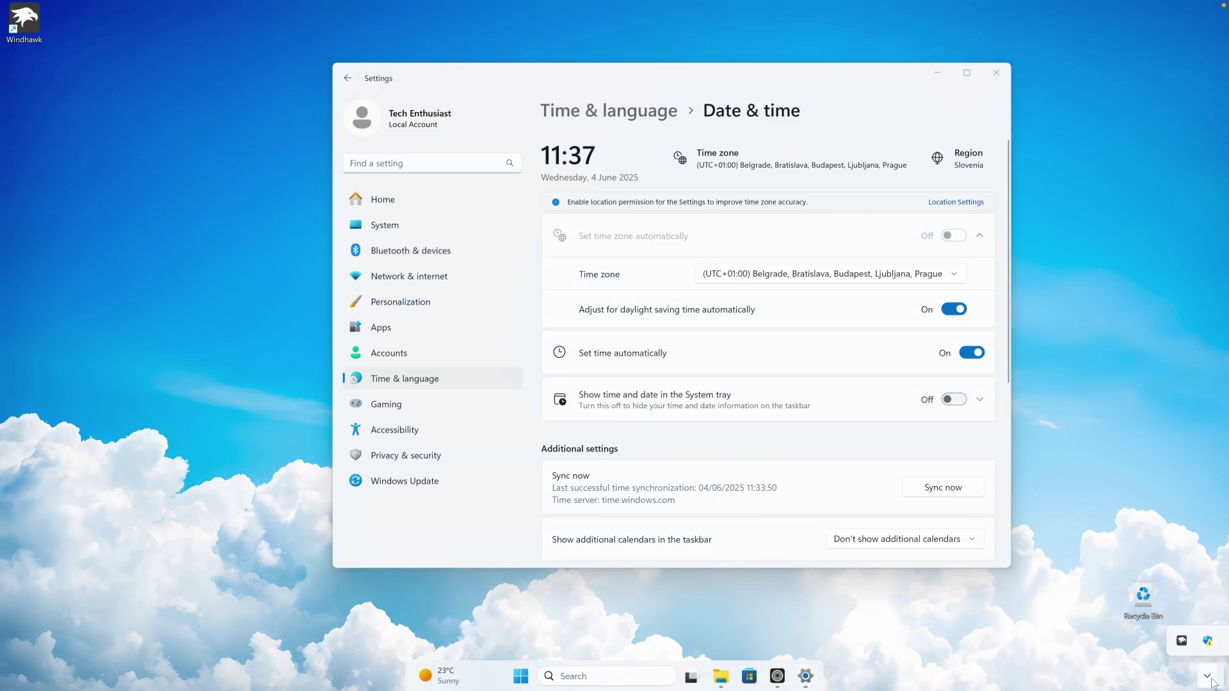
click(504, 83)
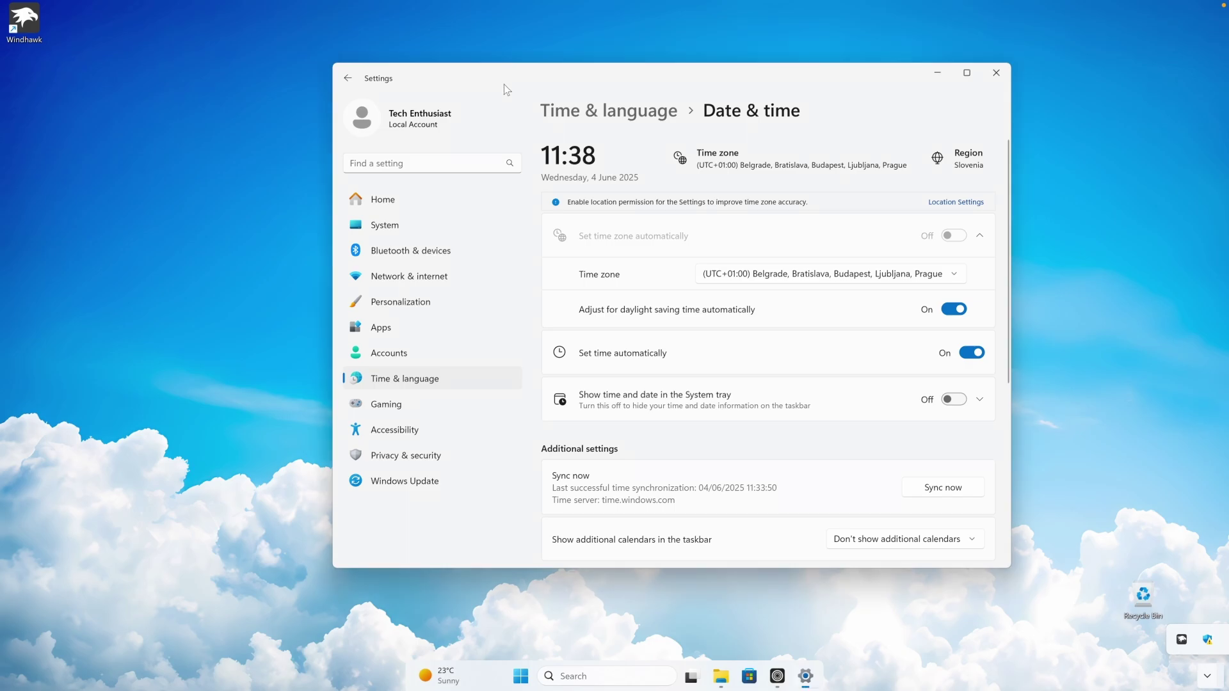
Step: Switch Widgets off in Personalization > Taskbar settings
click(445, 301)
scroll(636, 329, down, 3)
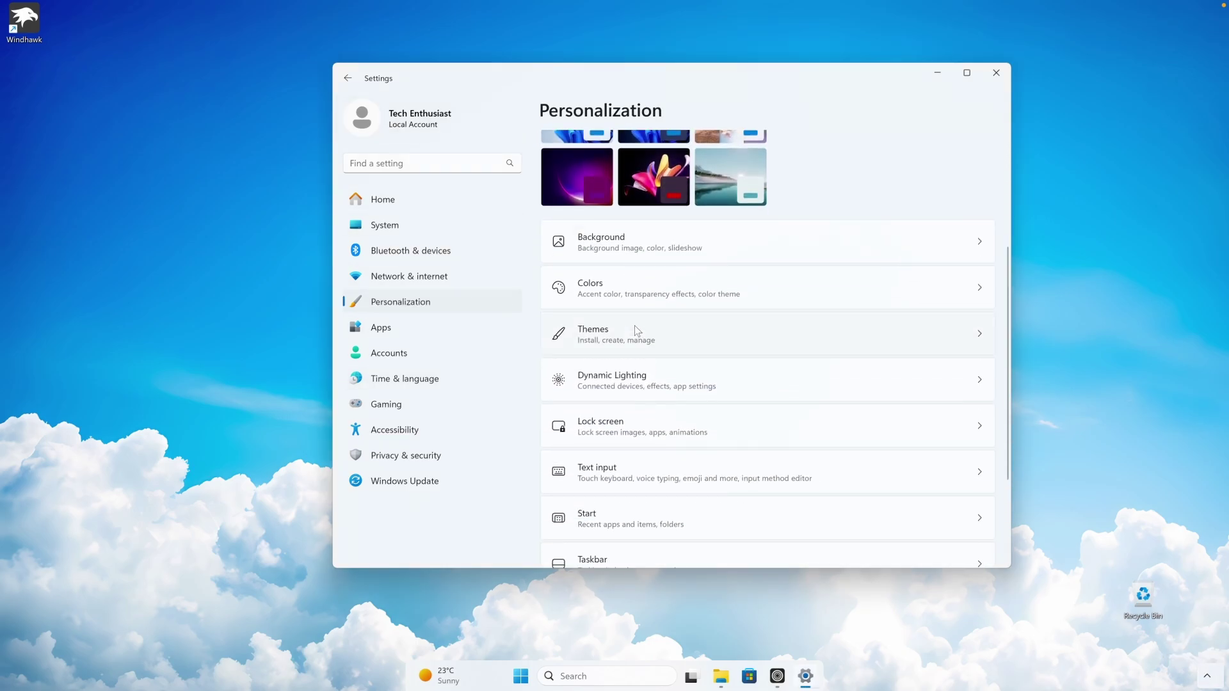
scroll(636, 329, down, 3)
click(643, 428)
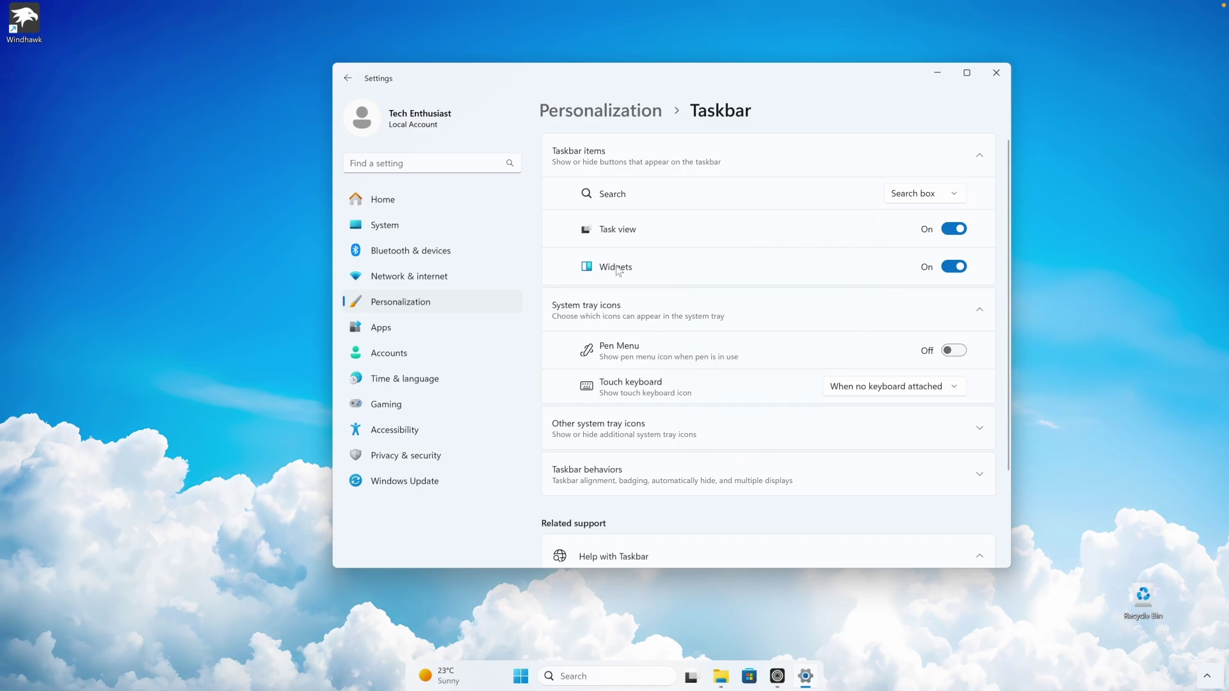
click(946, 268)
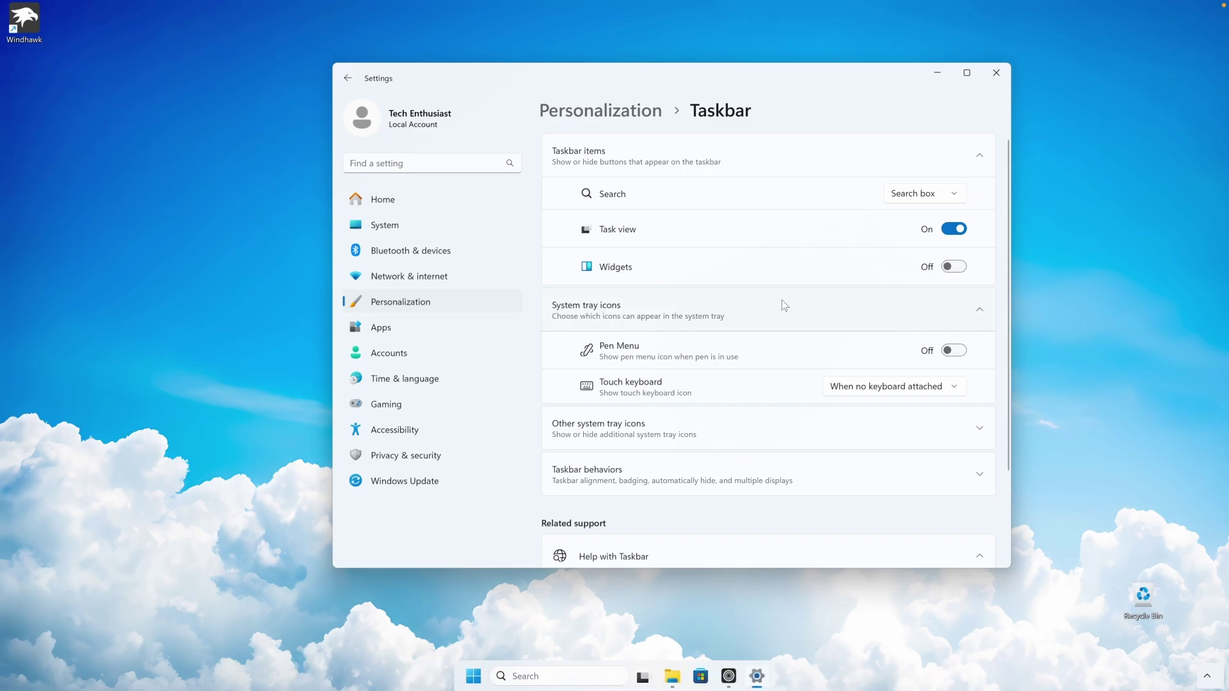
click(476, 676)
click(476, 676)
Step: Enable 'Automatically hide the taskbar' under Taskbar behaviors, then dismiss Settings
scroll(637, 401, down, 3)
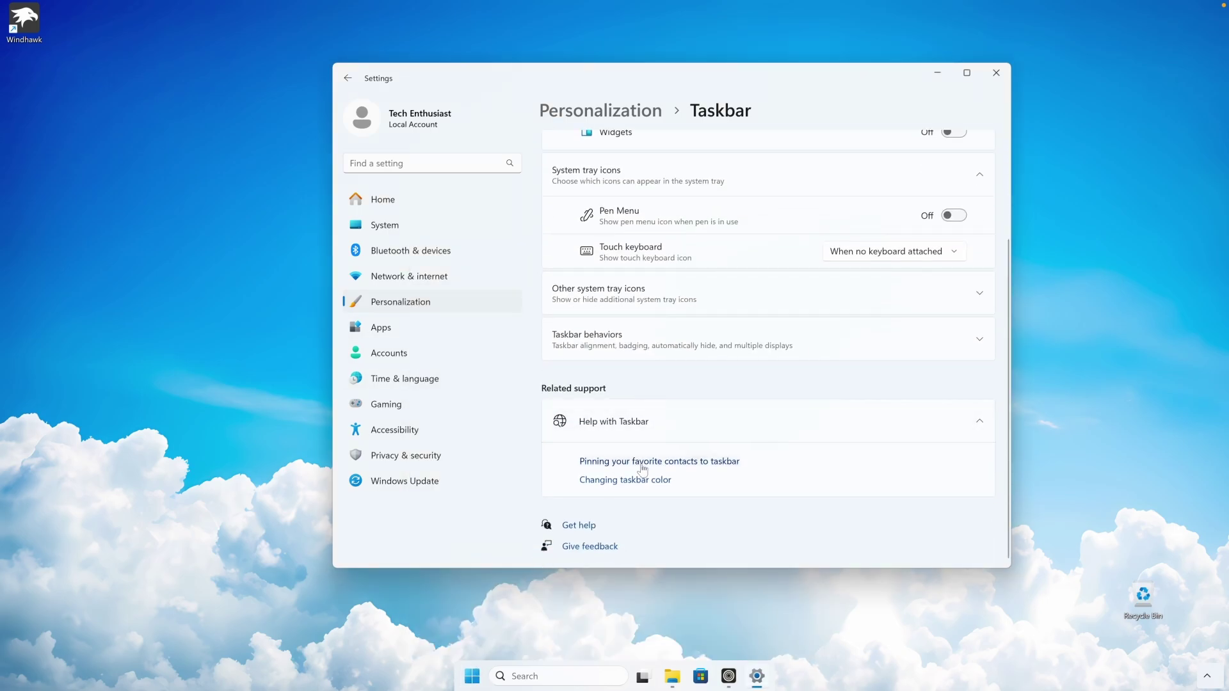
click(621, 338)
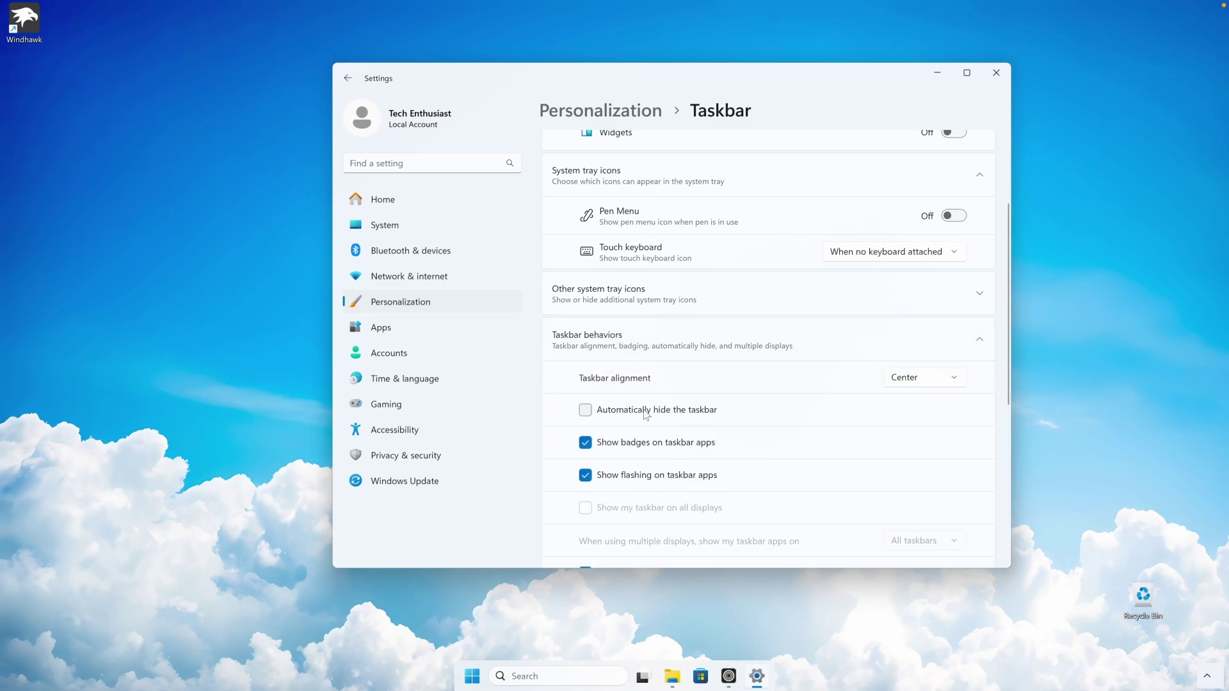
click(678, 412)
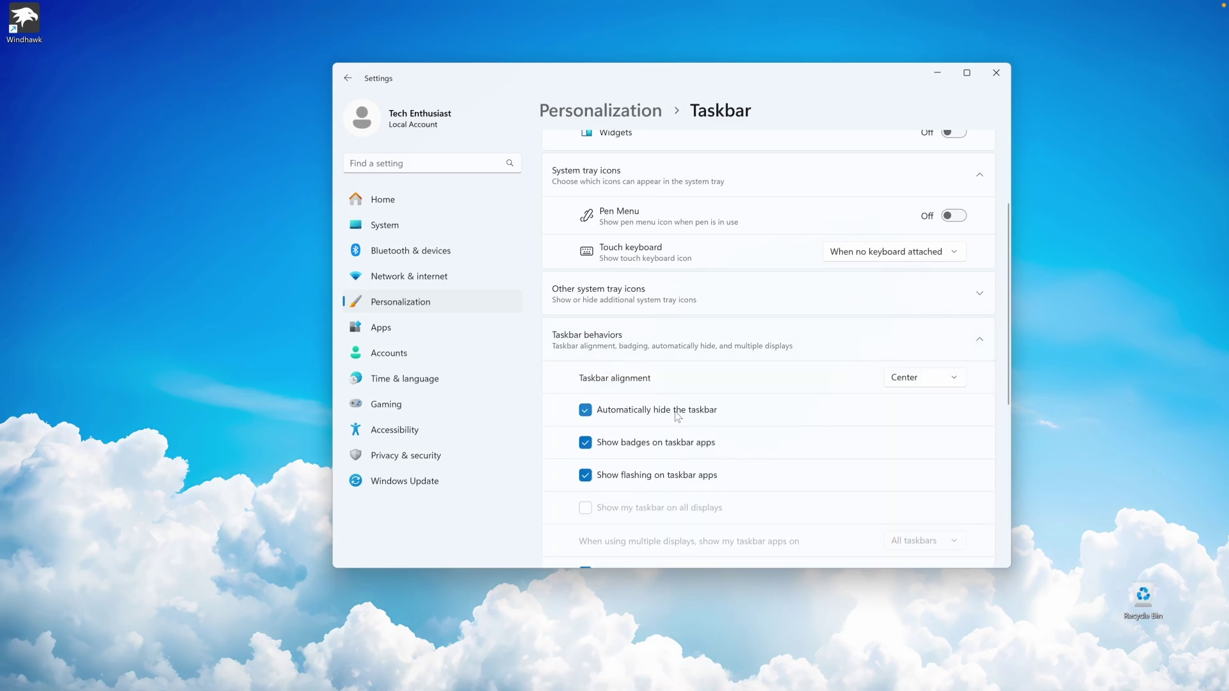
key(super+d)
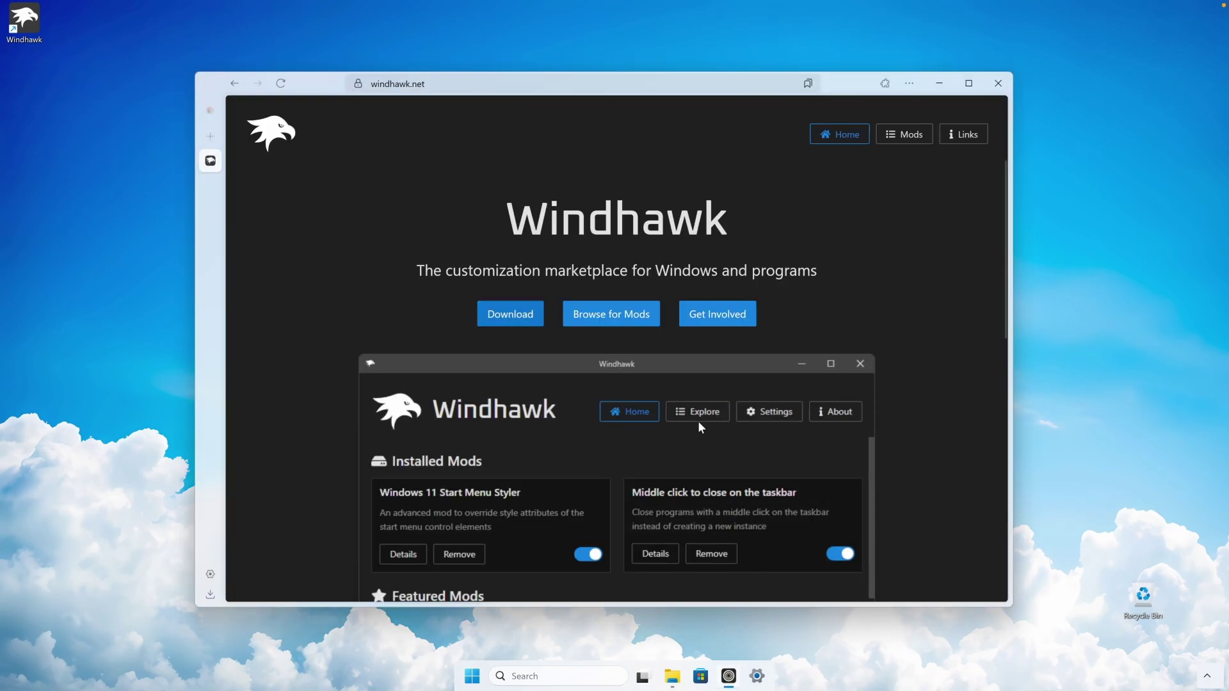
Step: Download the Rainmeter 4.5.23 installer from rainmeter.net
click(501, 85)
text(rainmeter&sei=RBRAaLytKtCui-gPisL9iAw)
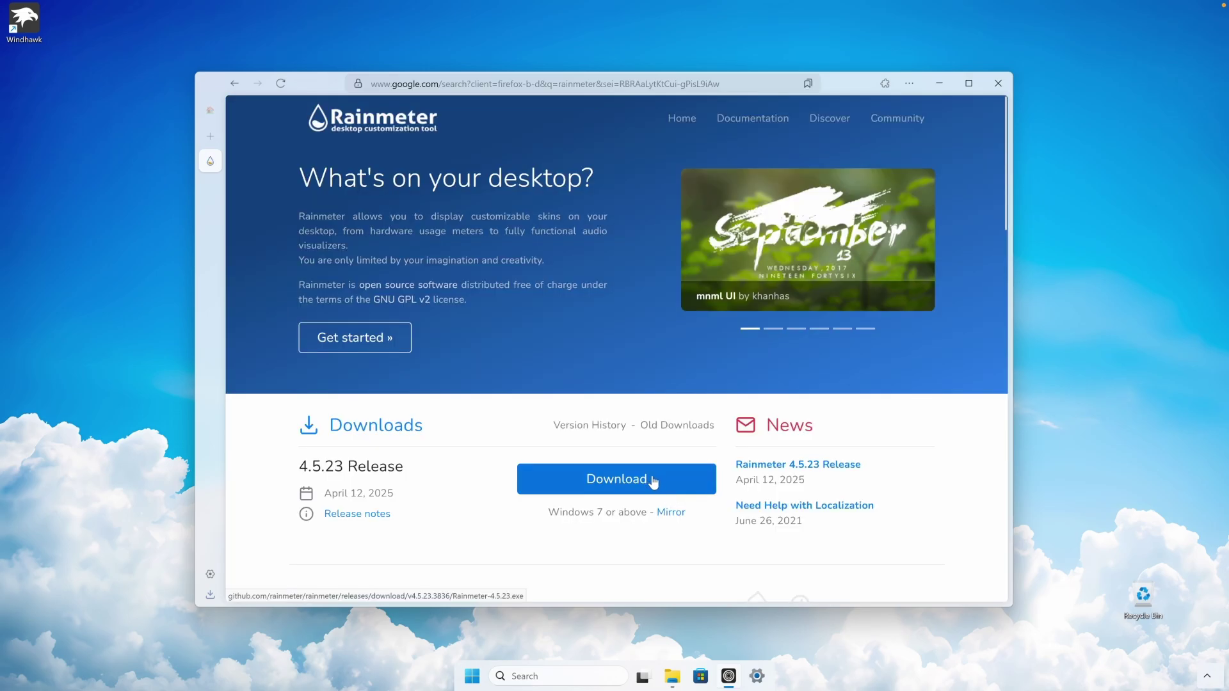
click(653, 484)
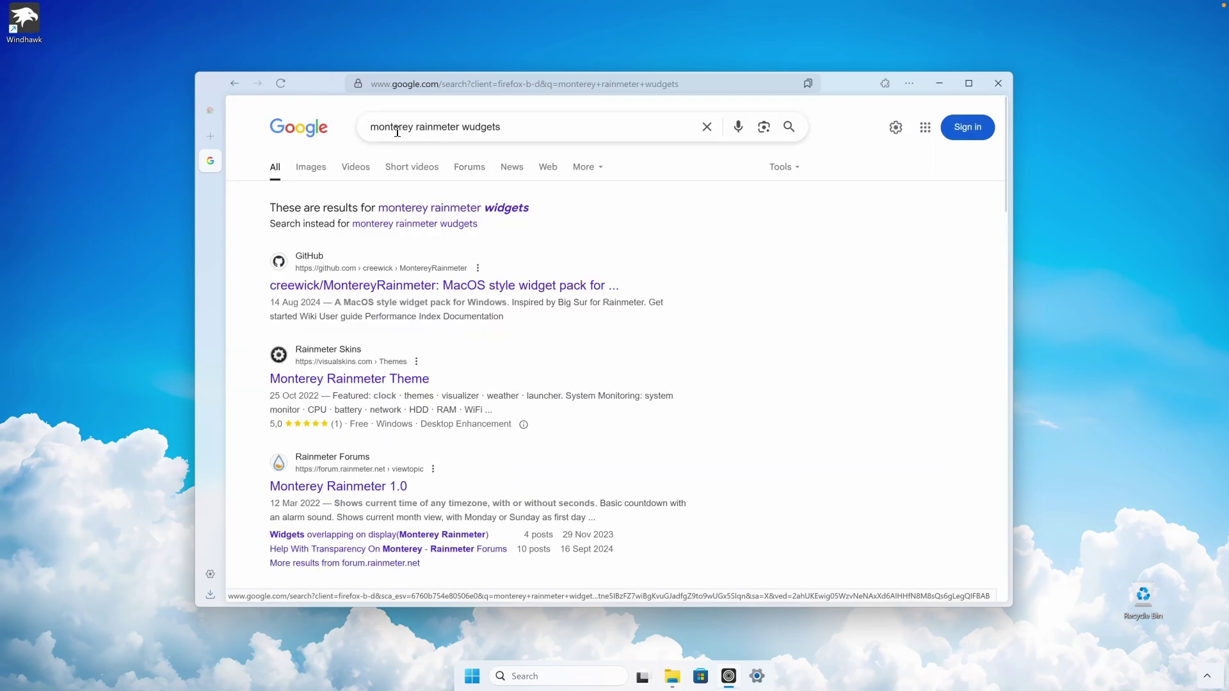
Step: Open the MontereyRainmeter GitHub repository from the search results and go to its Releases page
click(481, 126)
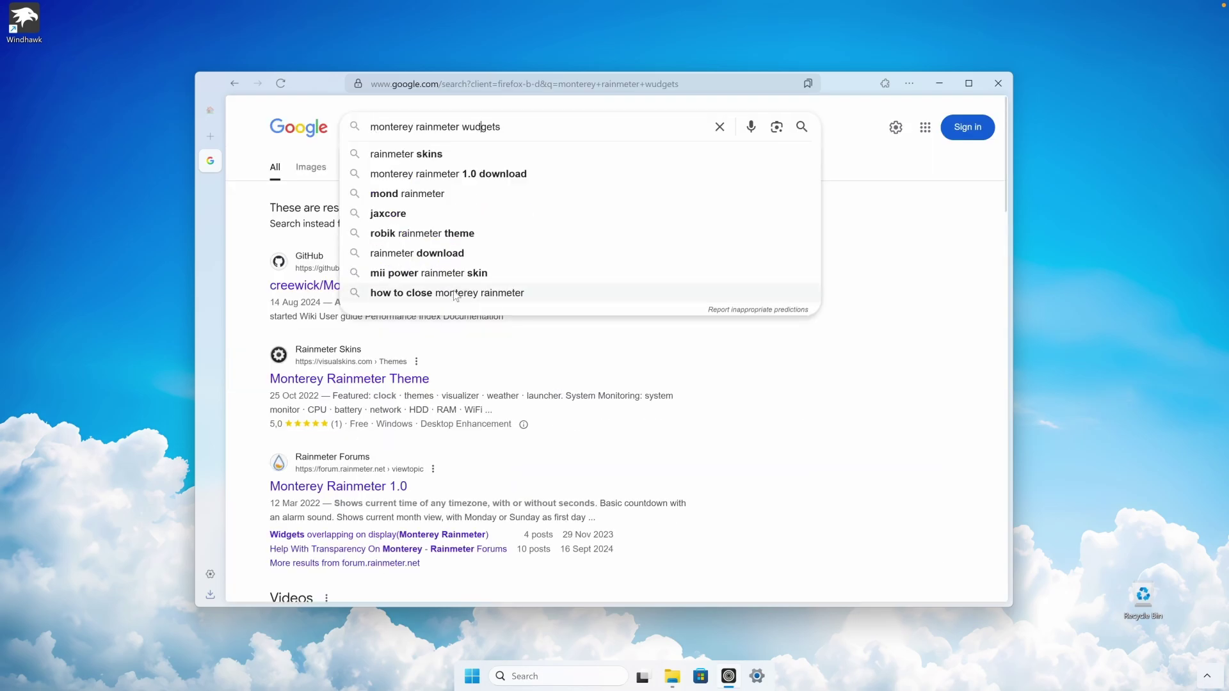
click(335, 276)
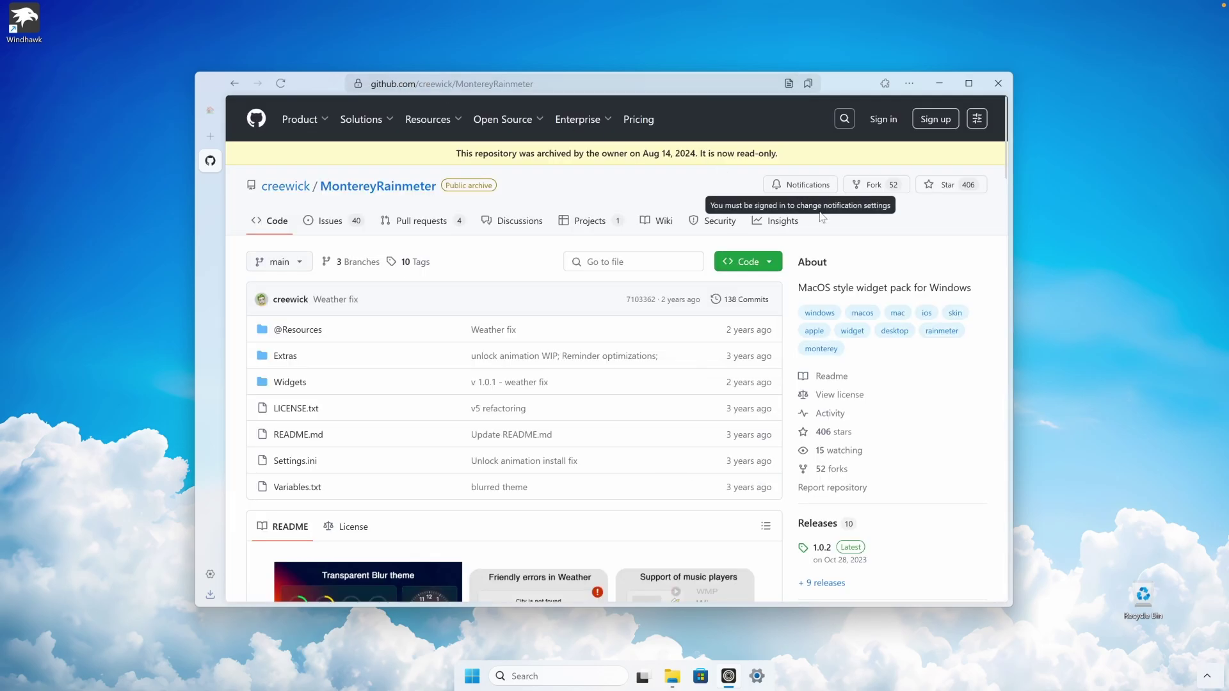
scroll(822, 218, down, 3)
click(794, 315)
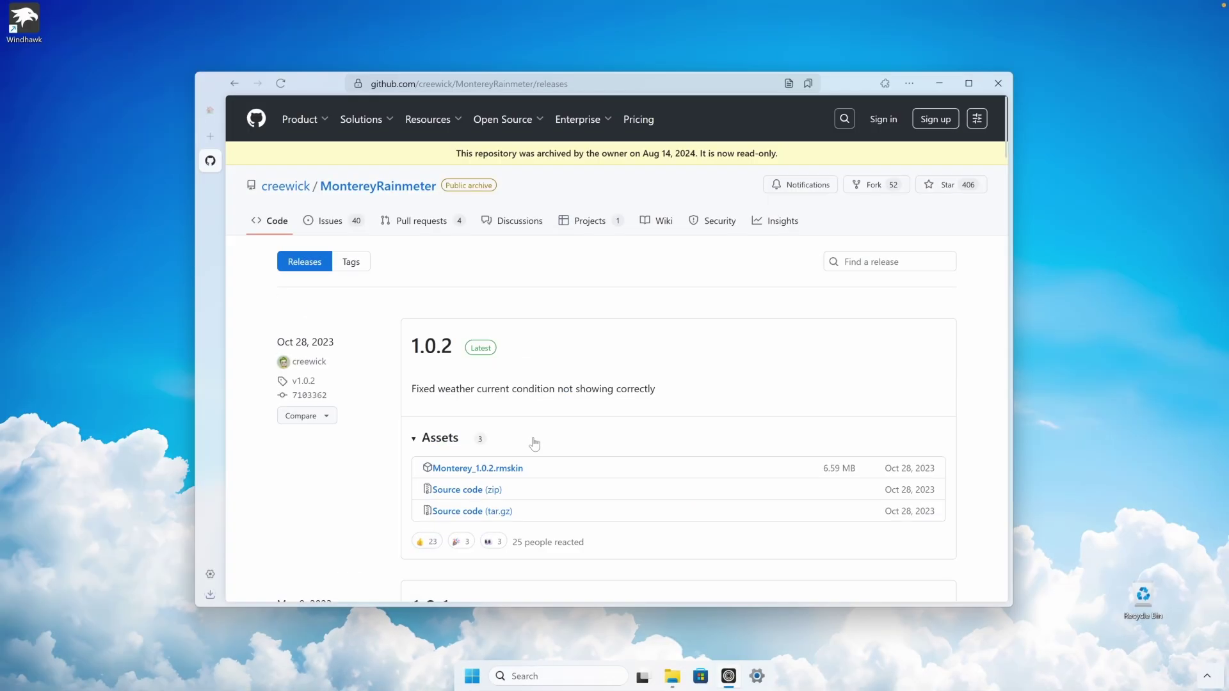
Step: Download the free Basic Droptop Four, confirming Rainmeter is already installed
click(521, 84)
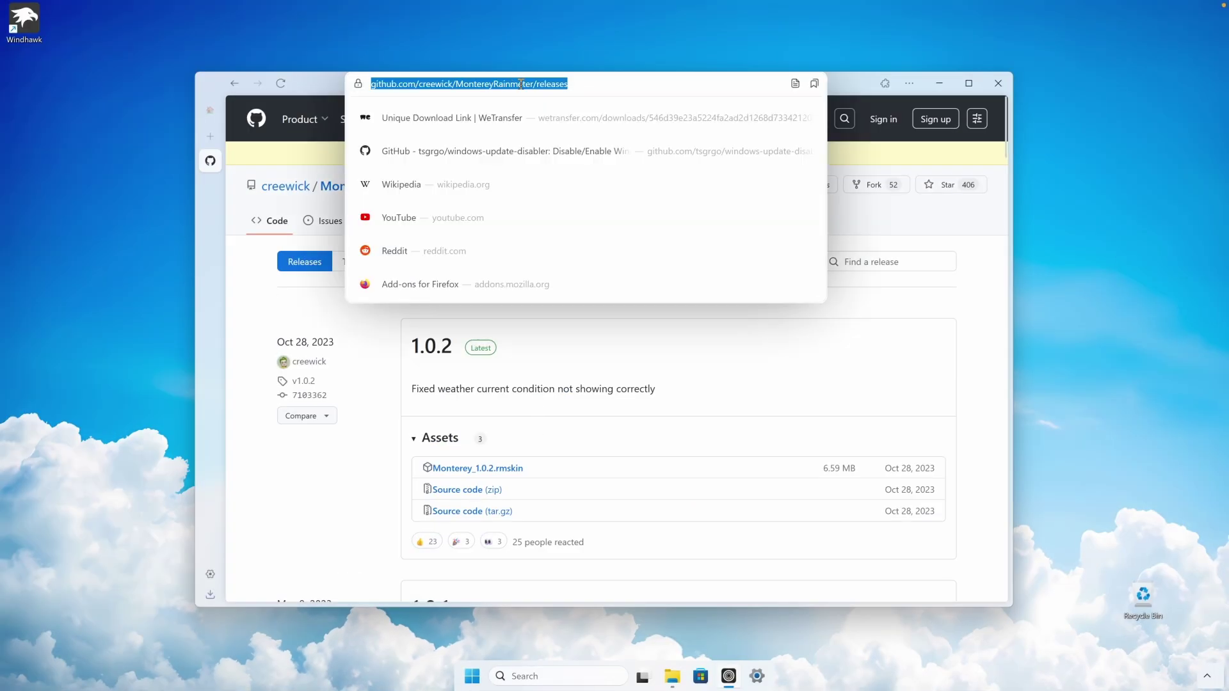
text(d&q=droptop+four)
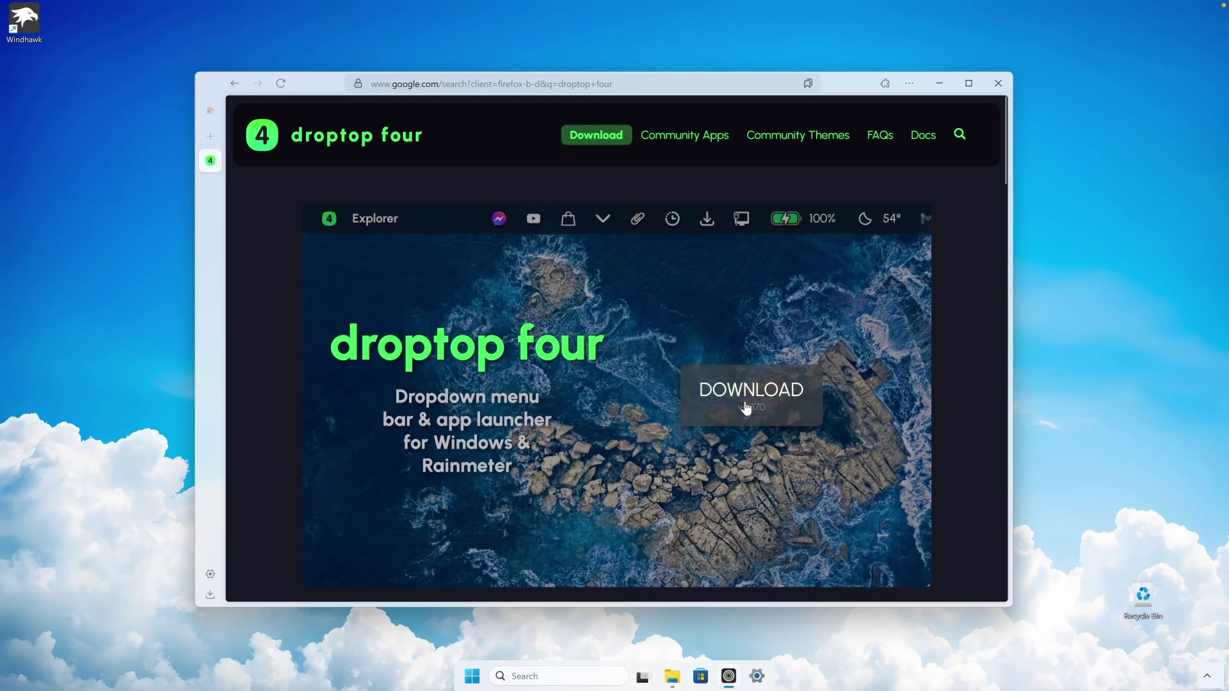
click(747, 403)
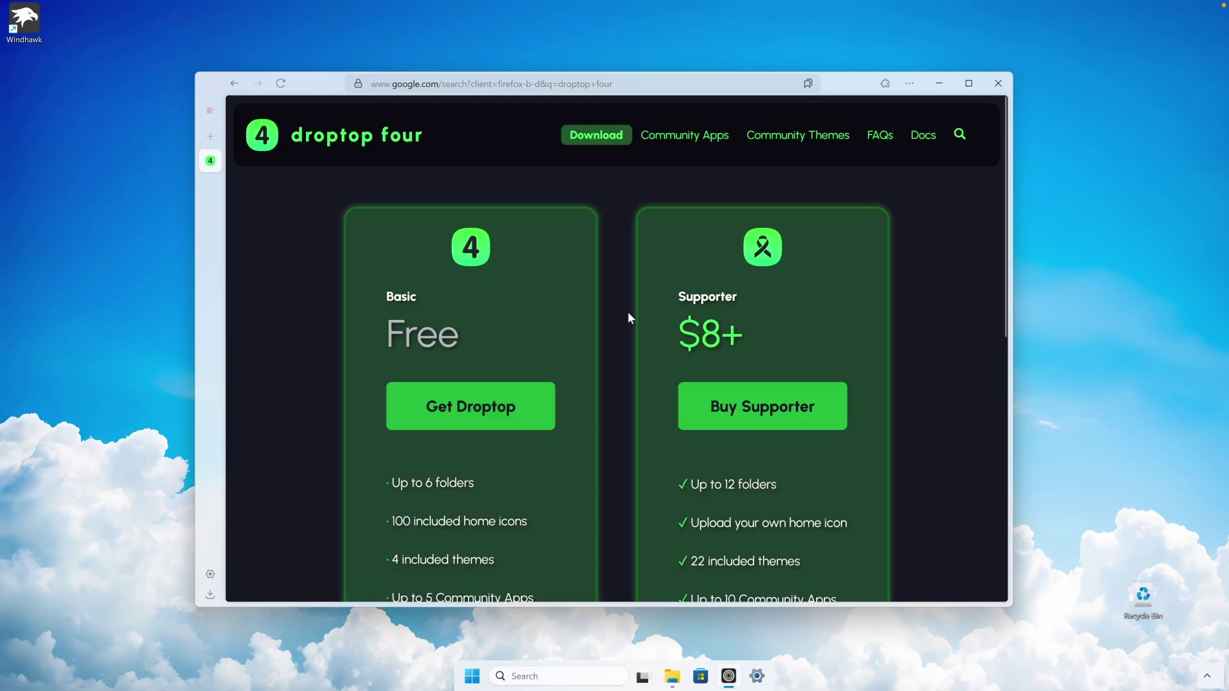
click(525, 410)
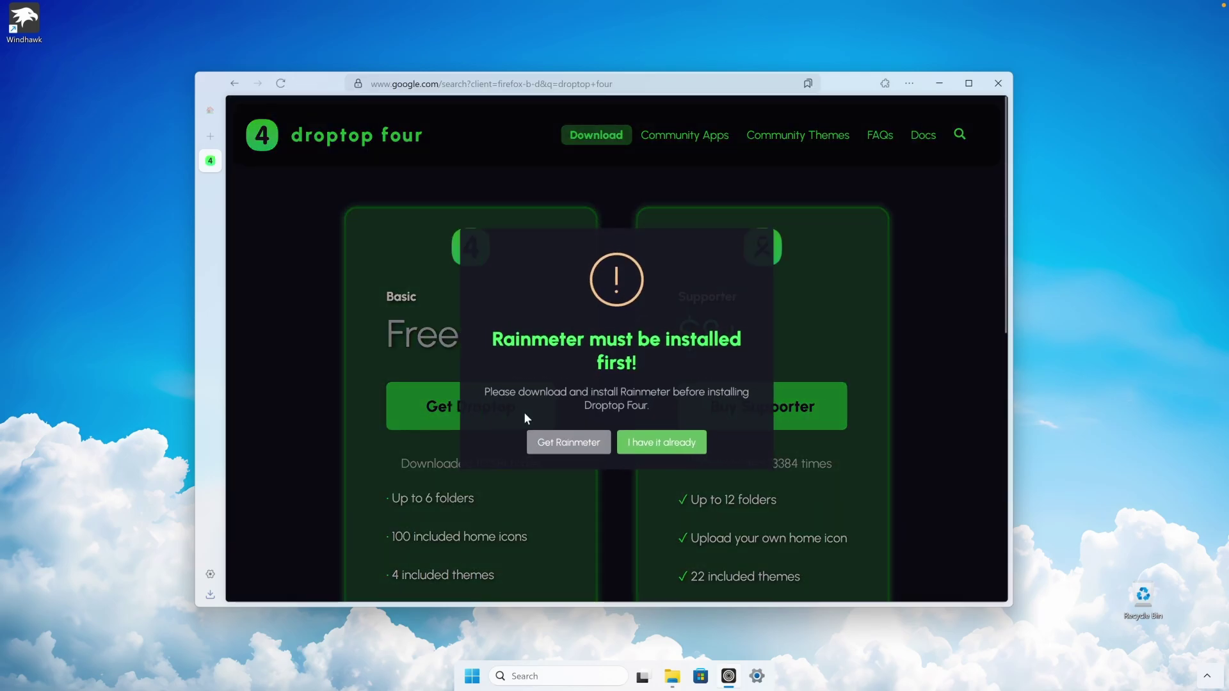
click(664, 448)
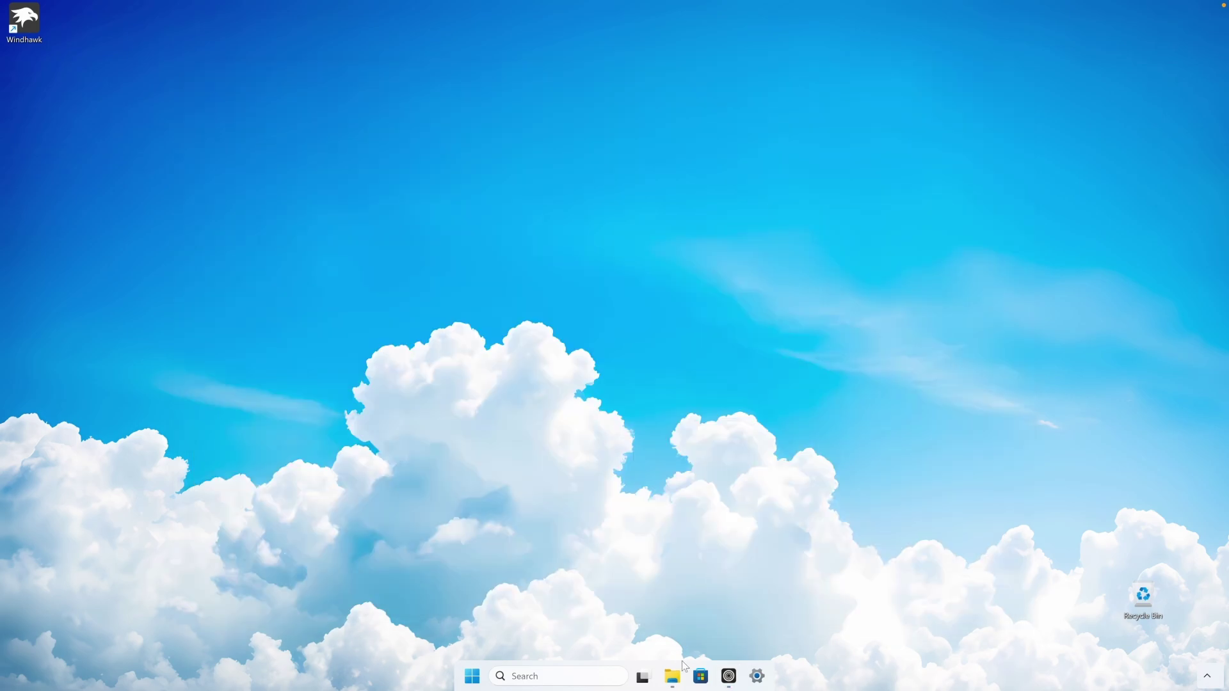
Step: Install Rainmeter 4.5.23 from Downloads and unload the illustro Welcome, Disks and System widgets
click(672, 676)
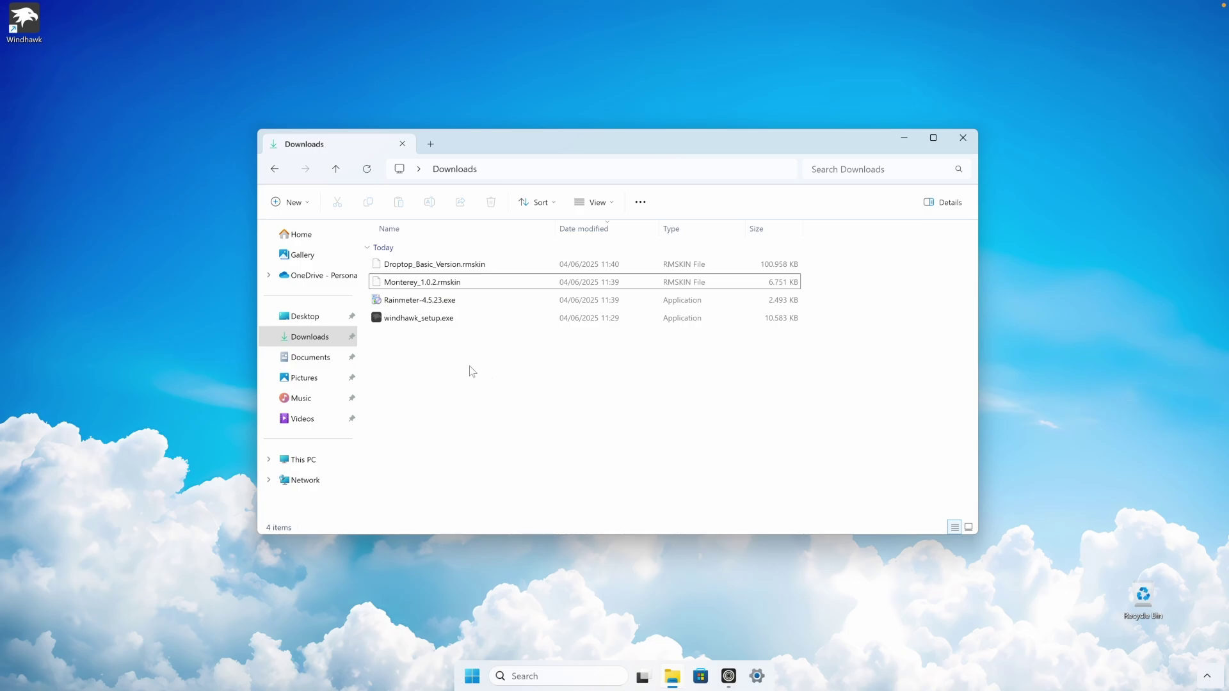
double_click(435, 302)
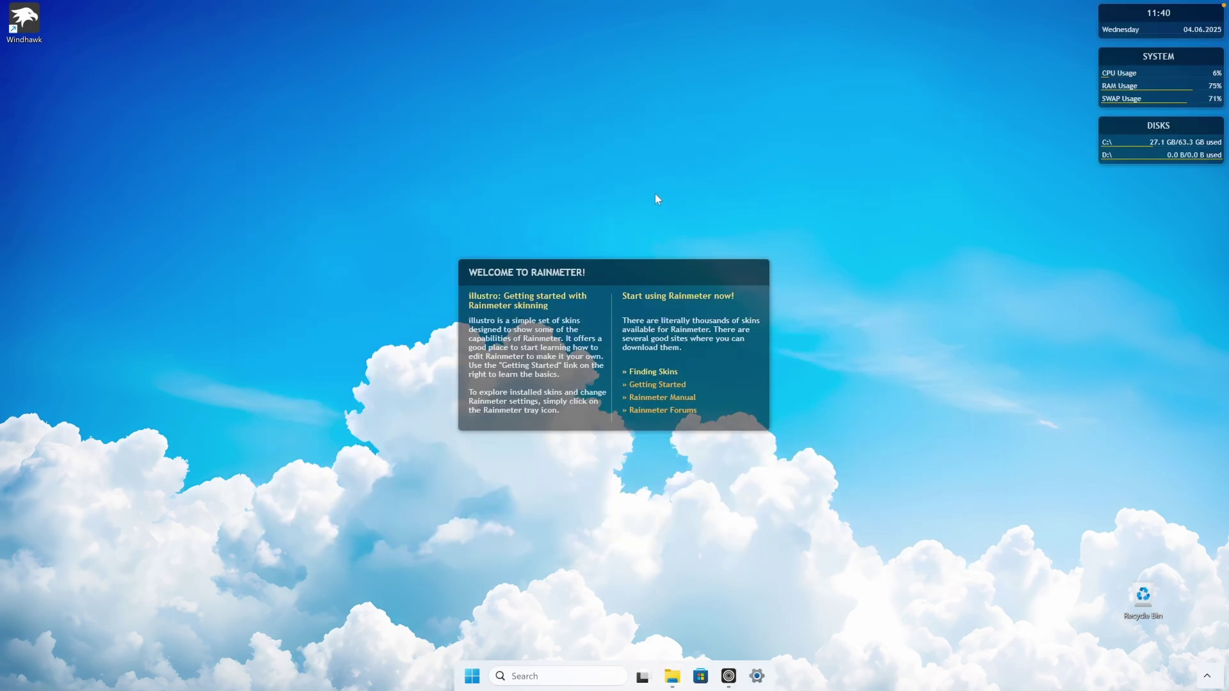
right_click(626, 306)
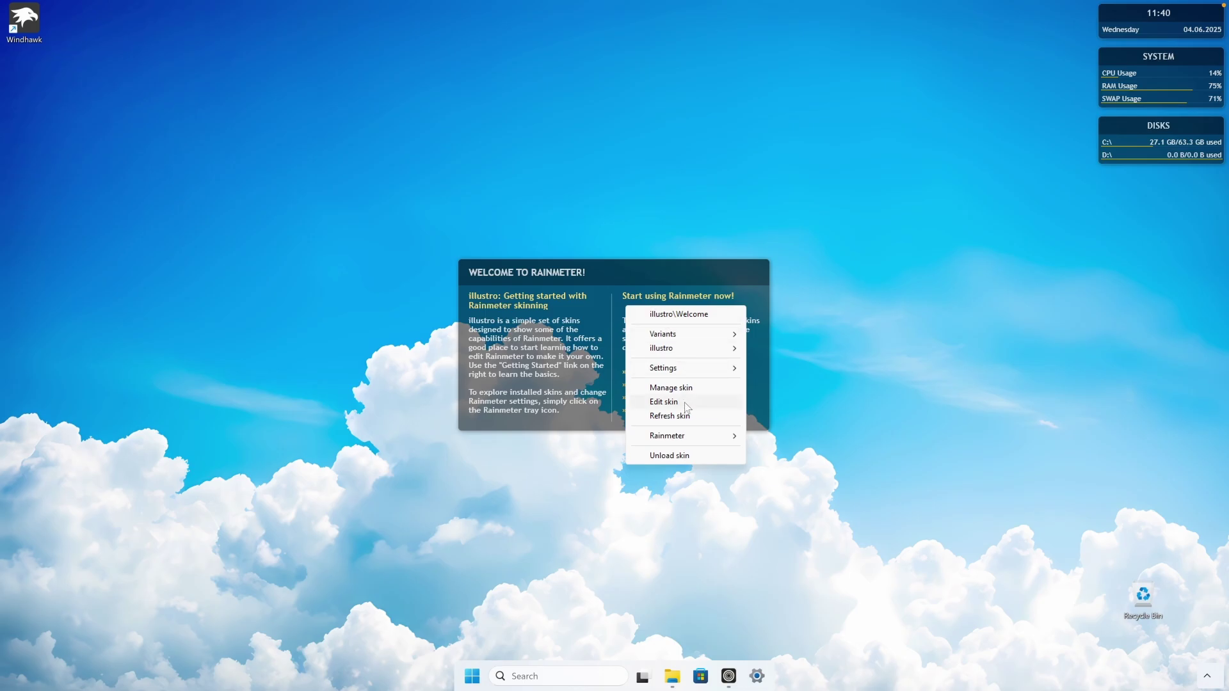
click(685, 455)
right_click(1133, 142)
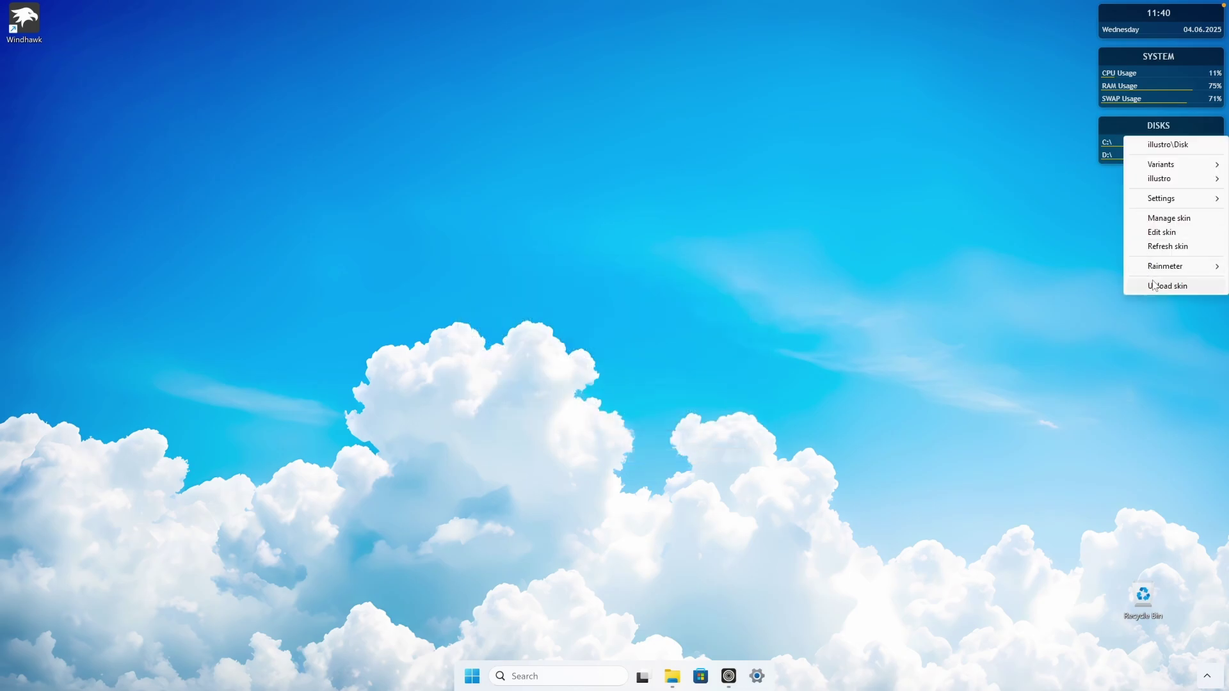
click(1155, 289)
right_click(1127, 84)
click(1156, 234)
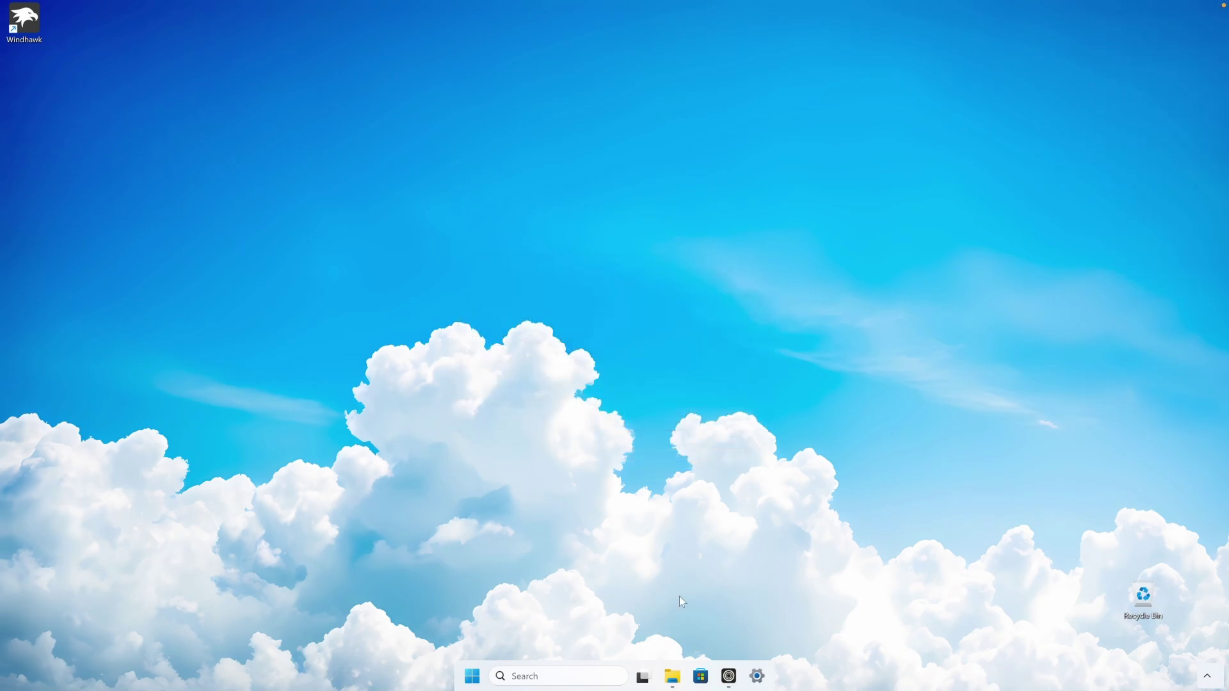
click(672, 675)
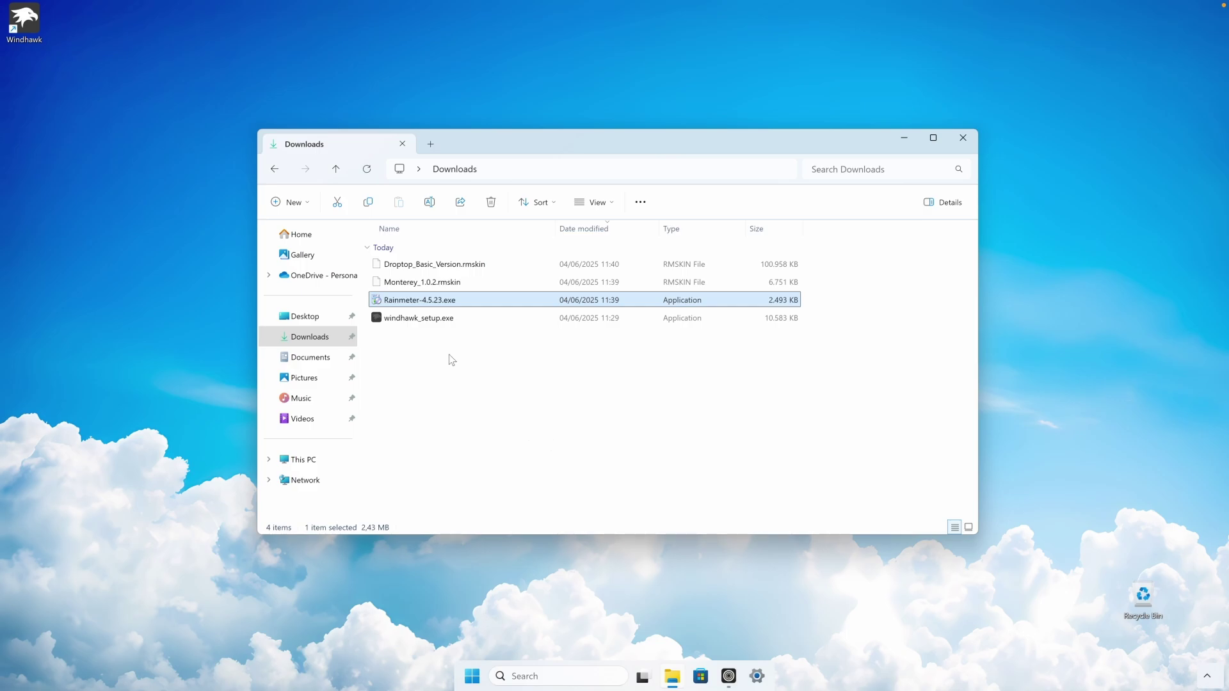
Step: Install the Monterey_1.0.2.rmskin skin package
double_click(458, 283)
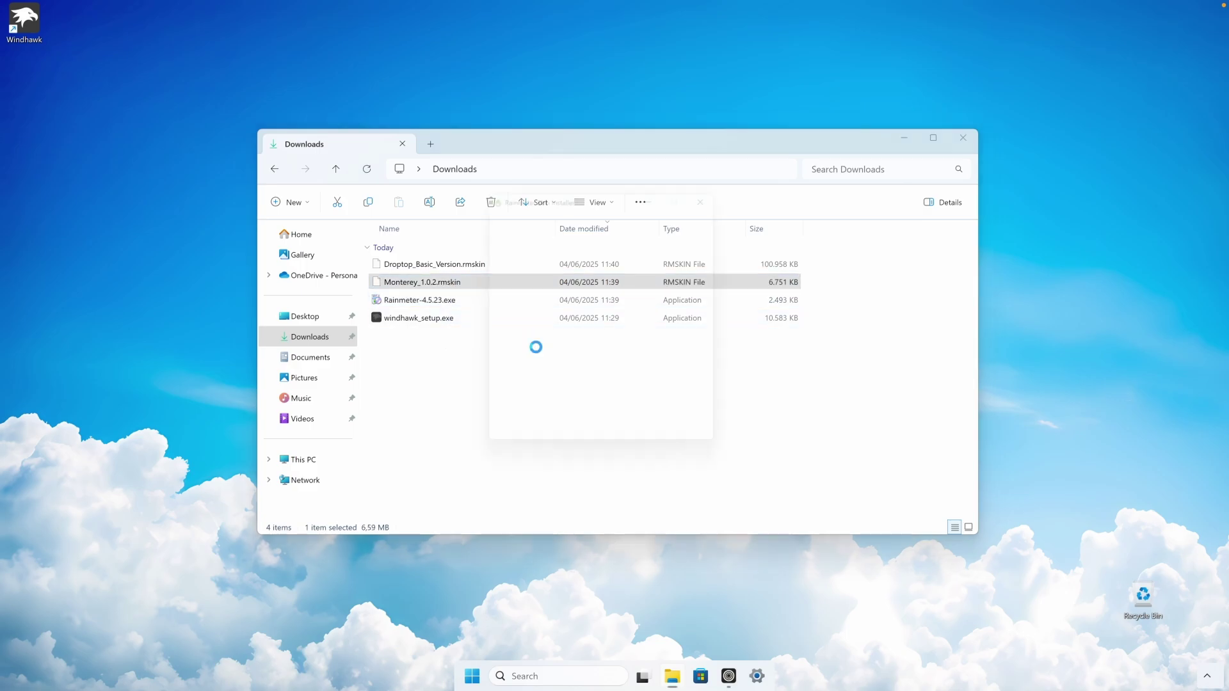
click(659, 455)
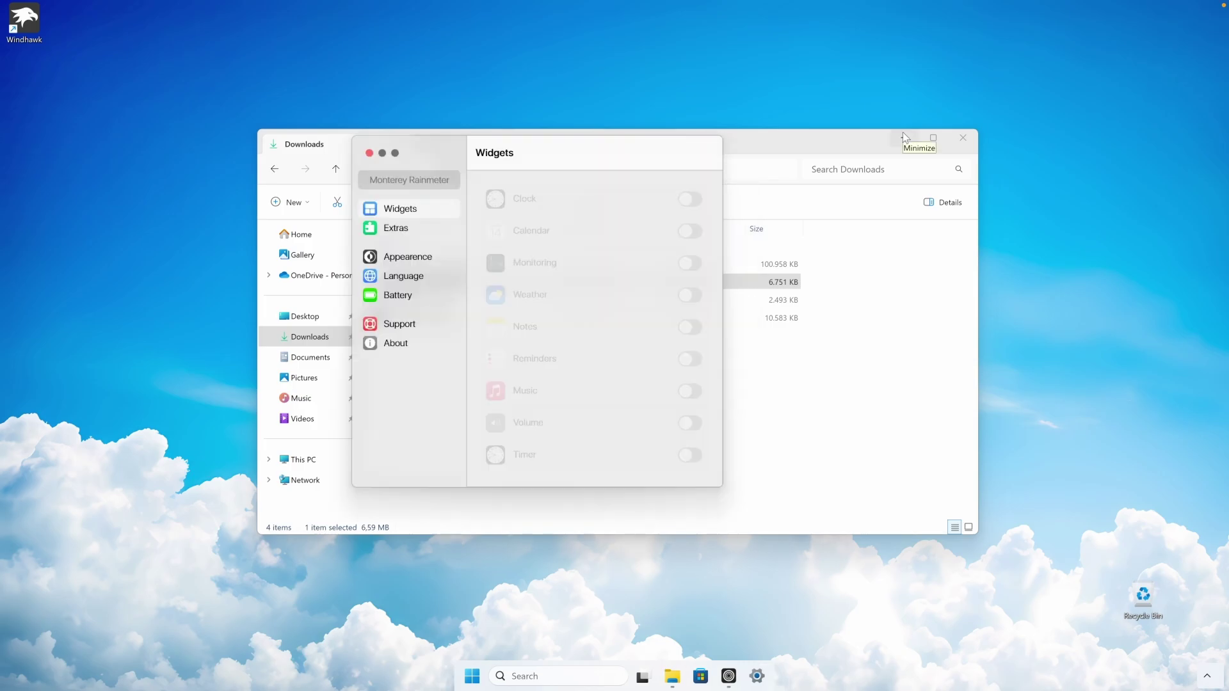
click(904, 137)
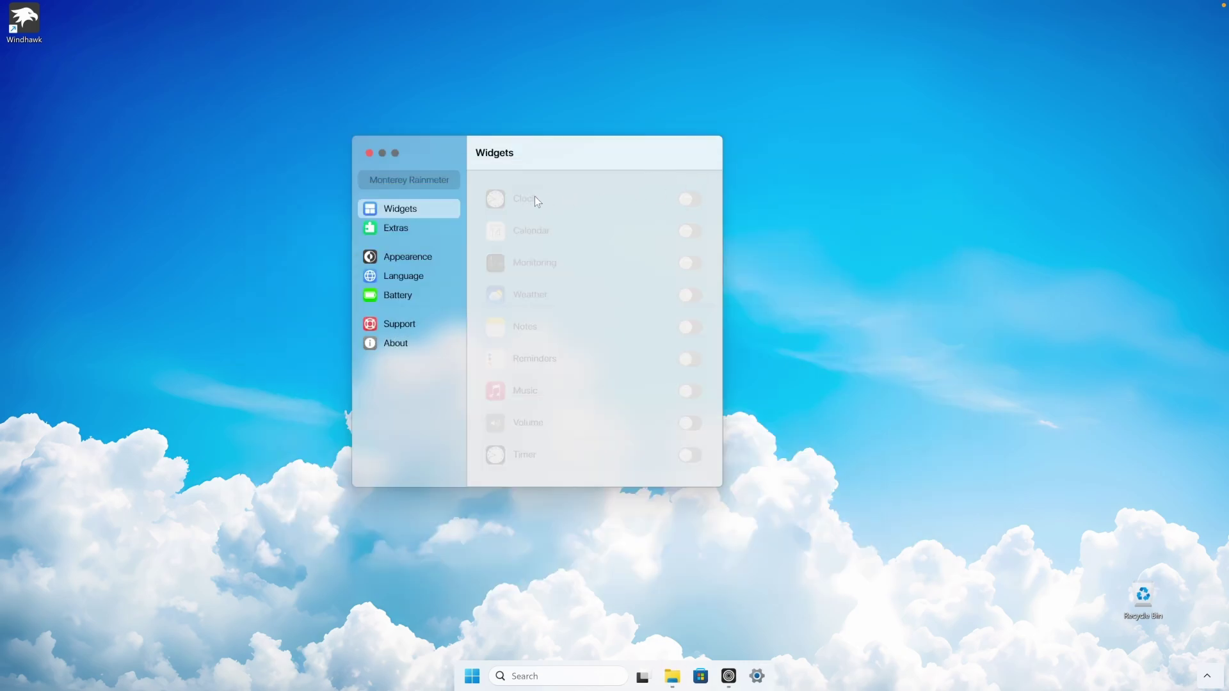
Step: Turn on the Clock, Calendar and Monitoring widgets and switch them to the Color theme
click(689, 199)
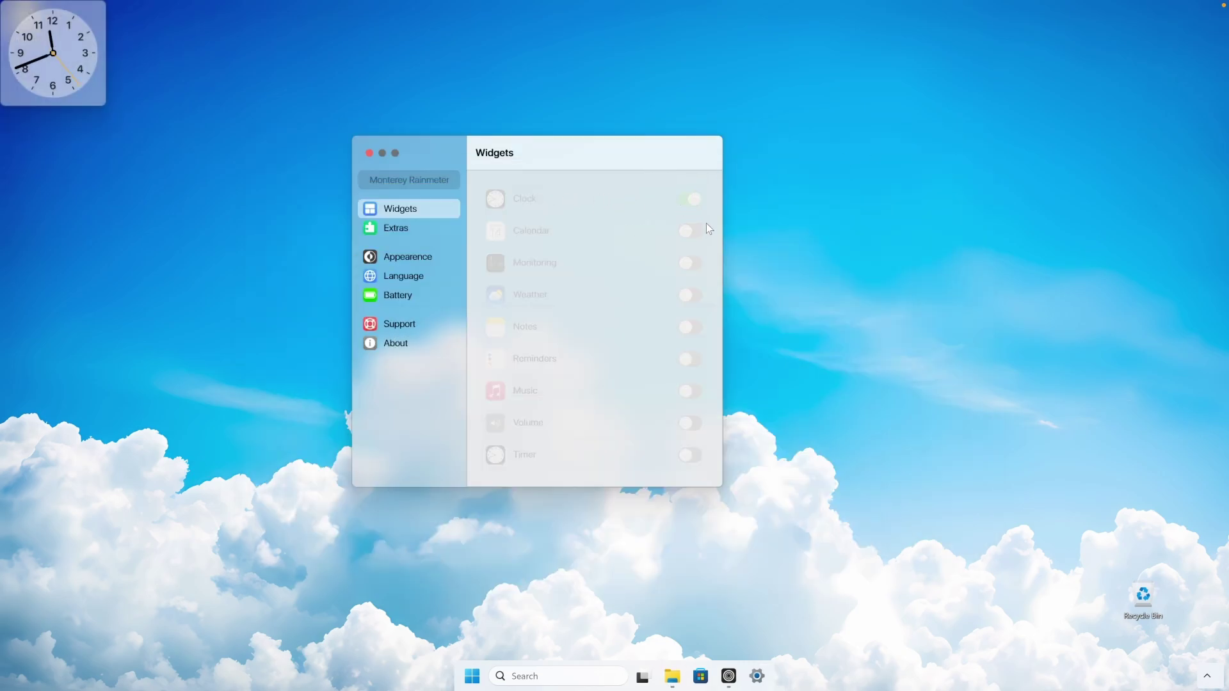
click(690, 232)
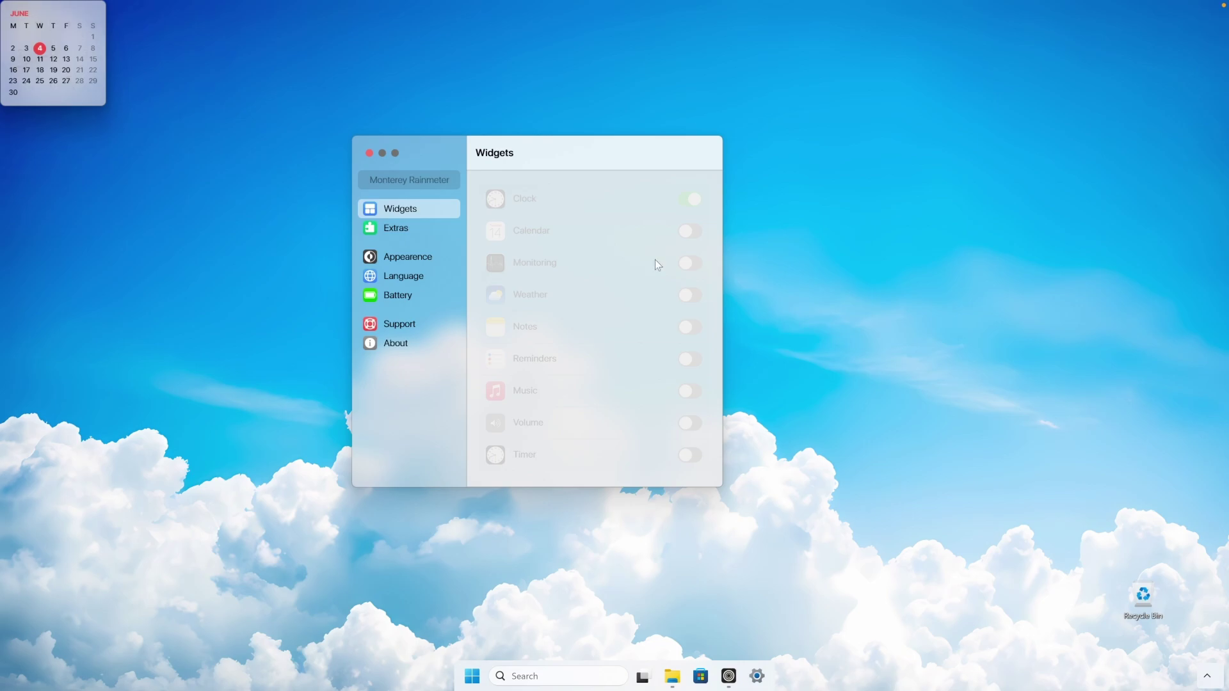
click(688, 269)
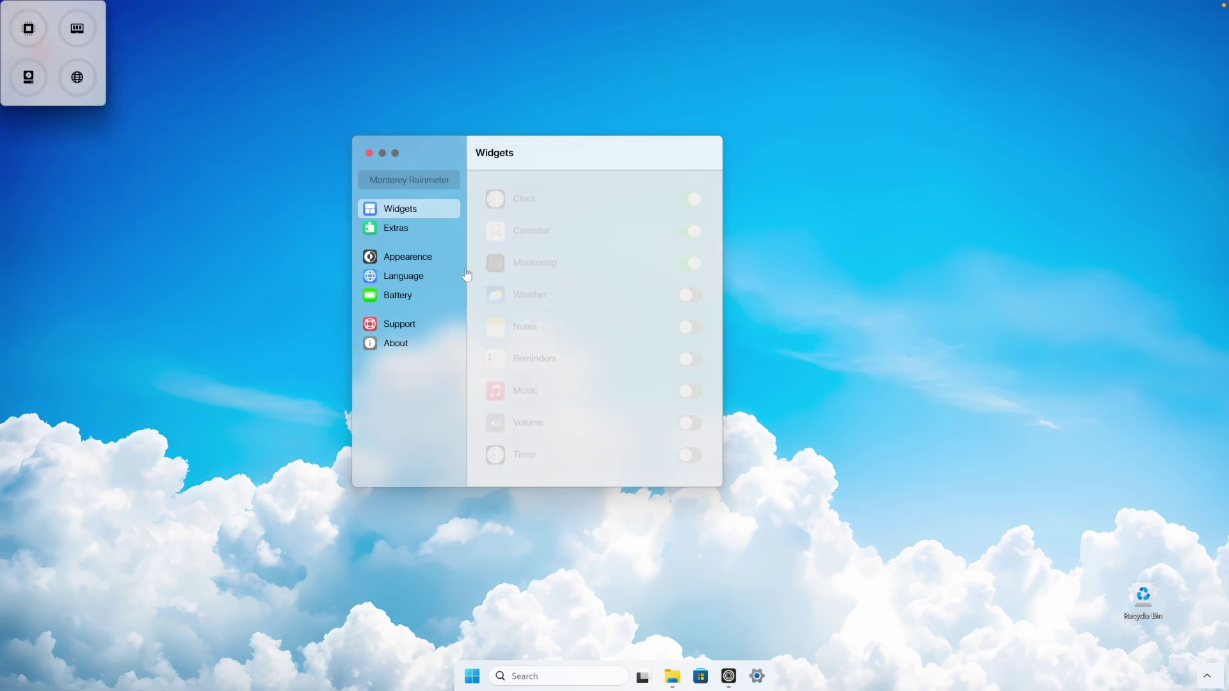
click(420, 263)
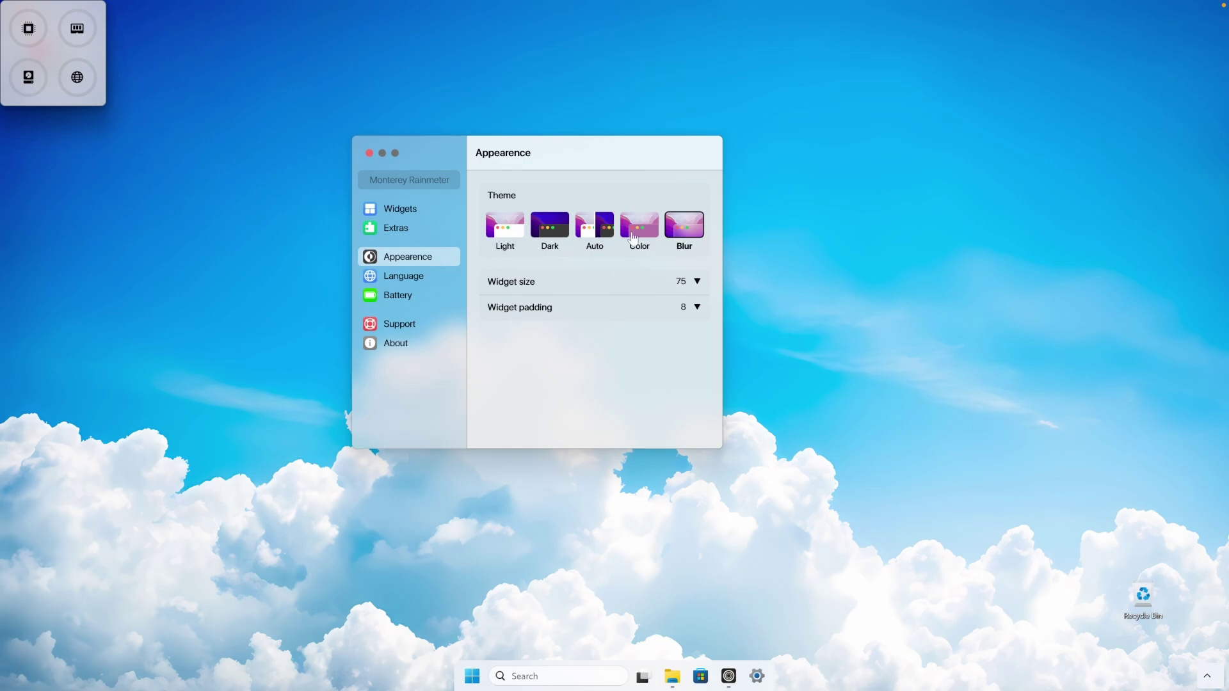
click(637, 238)
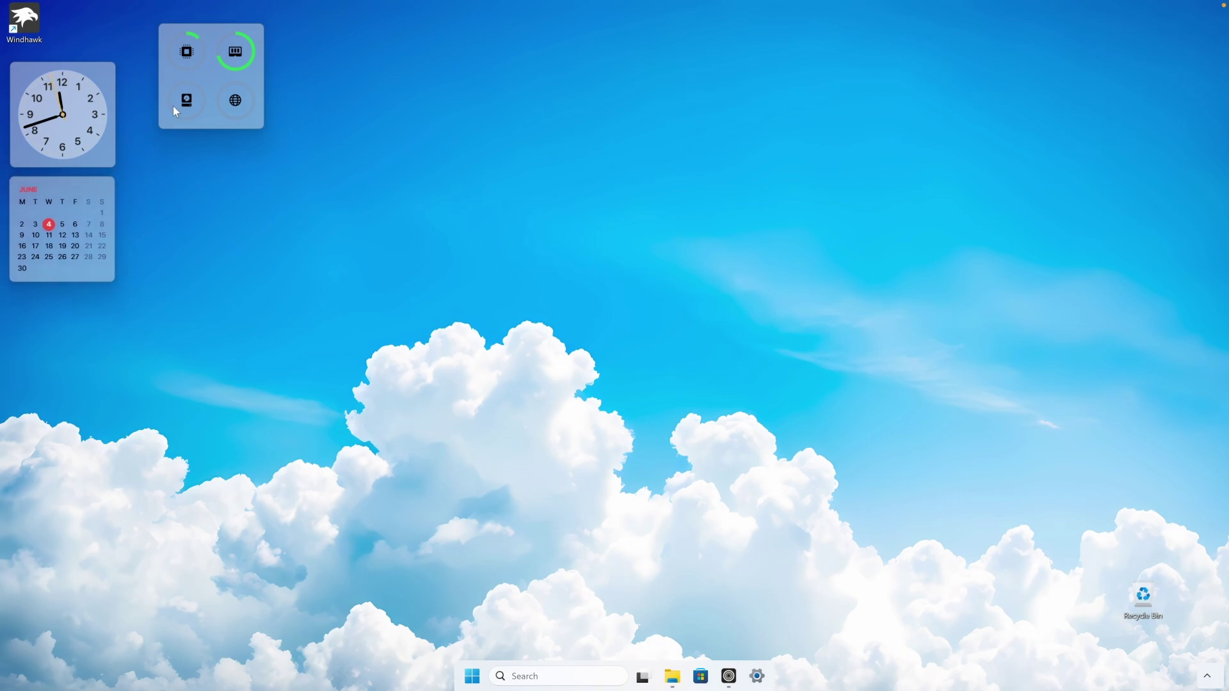
Step: Give the Calendar widget the Wide layout, trying Large before settling back on Wide
right_click(75, 226)
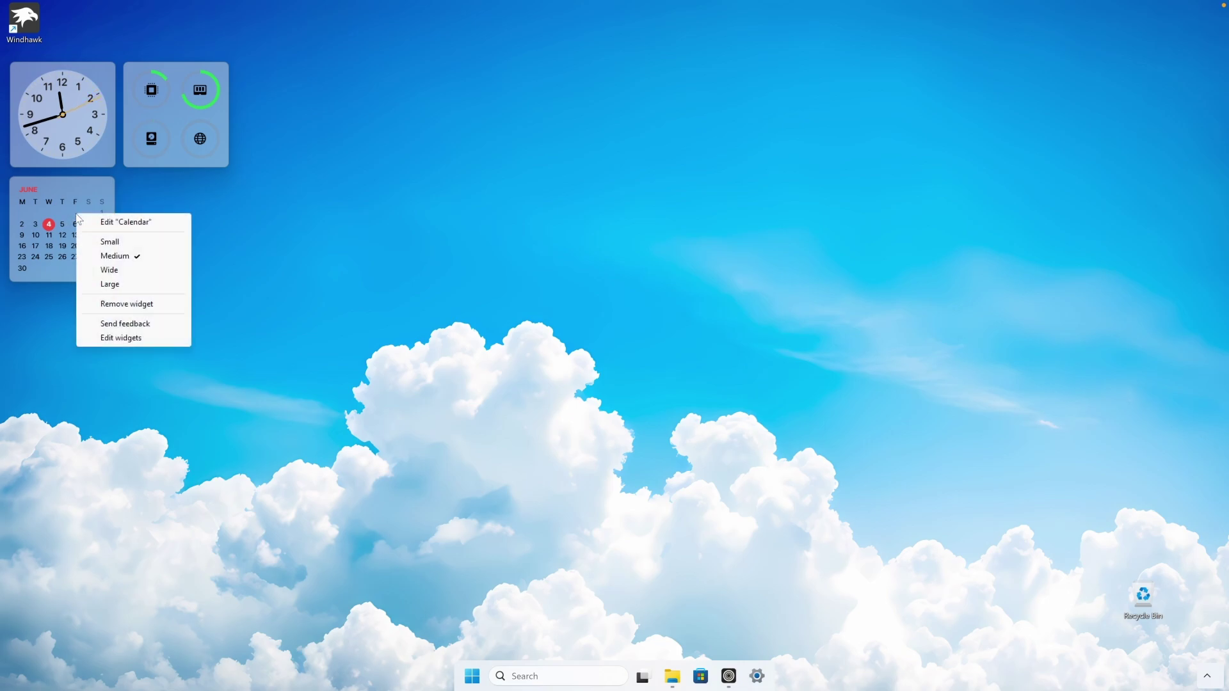
click(135, 269)
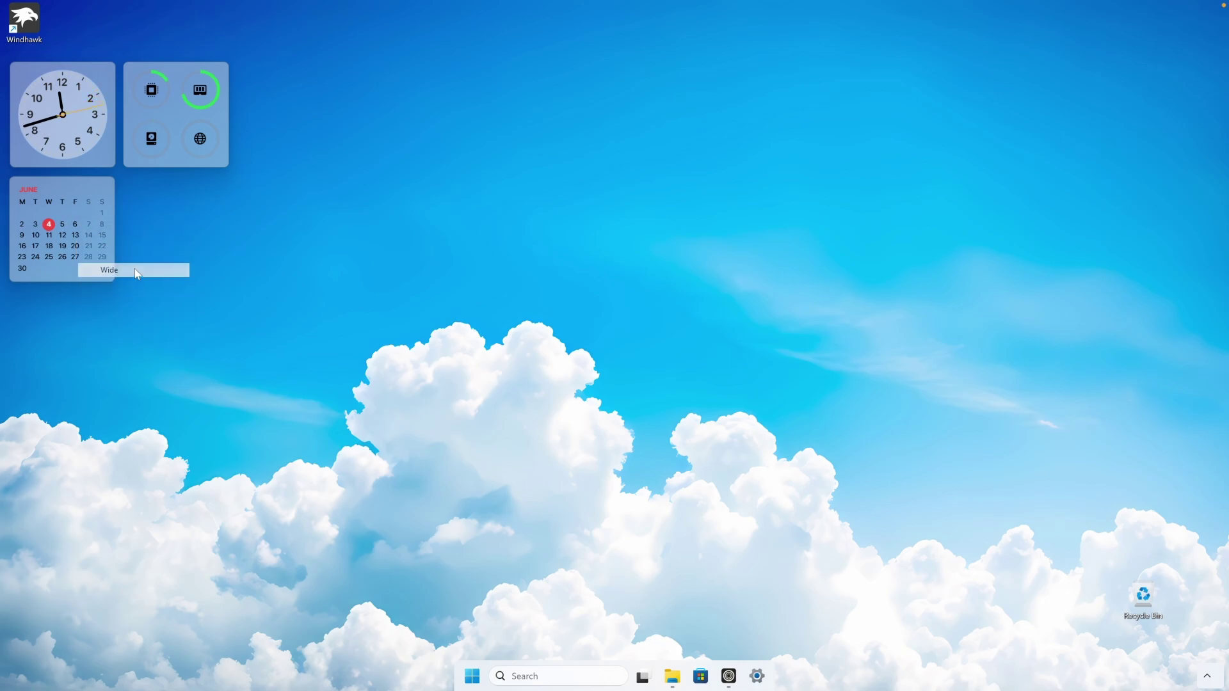
right_click(164, 237)
click(204, 282)
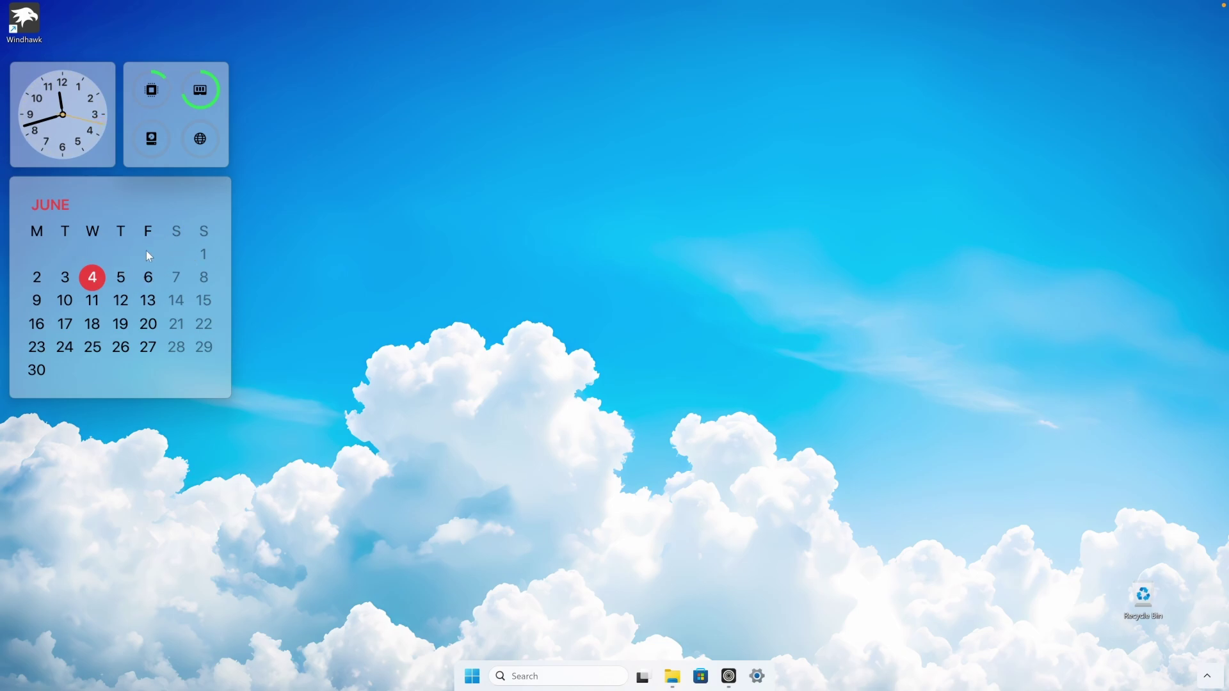
right_click(146, 250)
click(200, 303)
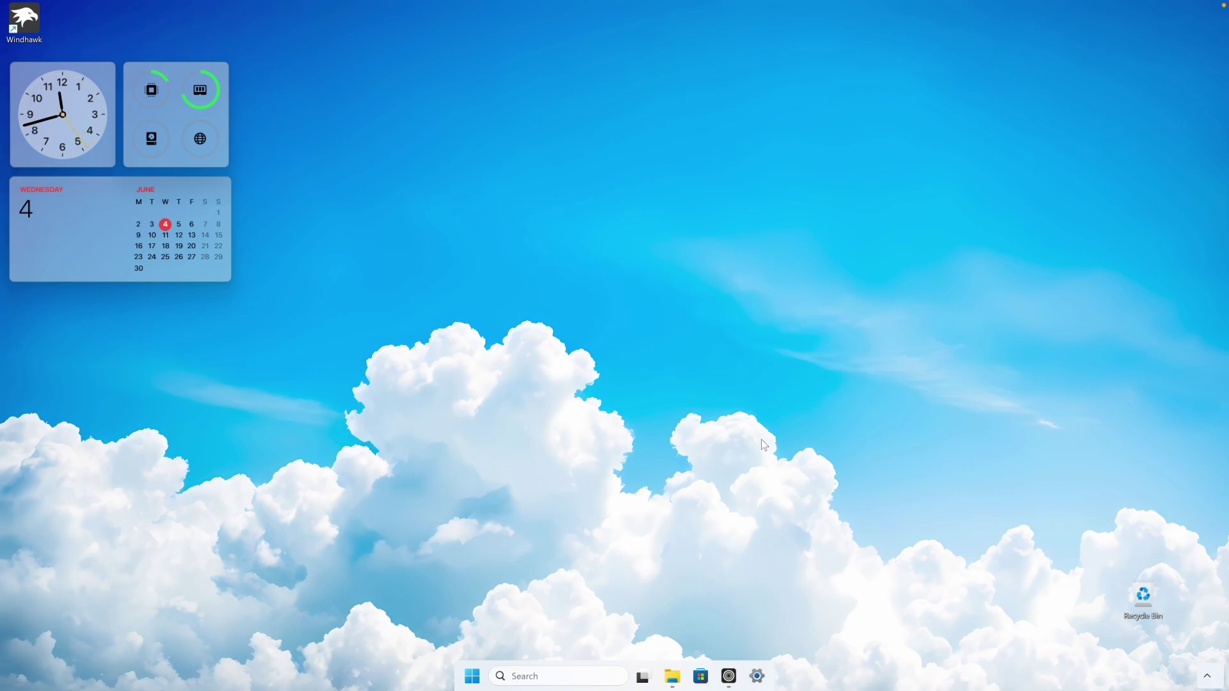
Step: Hide all desktop icons and reopen the Downloads folder
drag(1061, 517, 1172, 633)
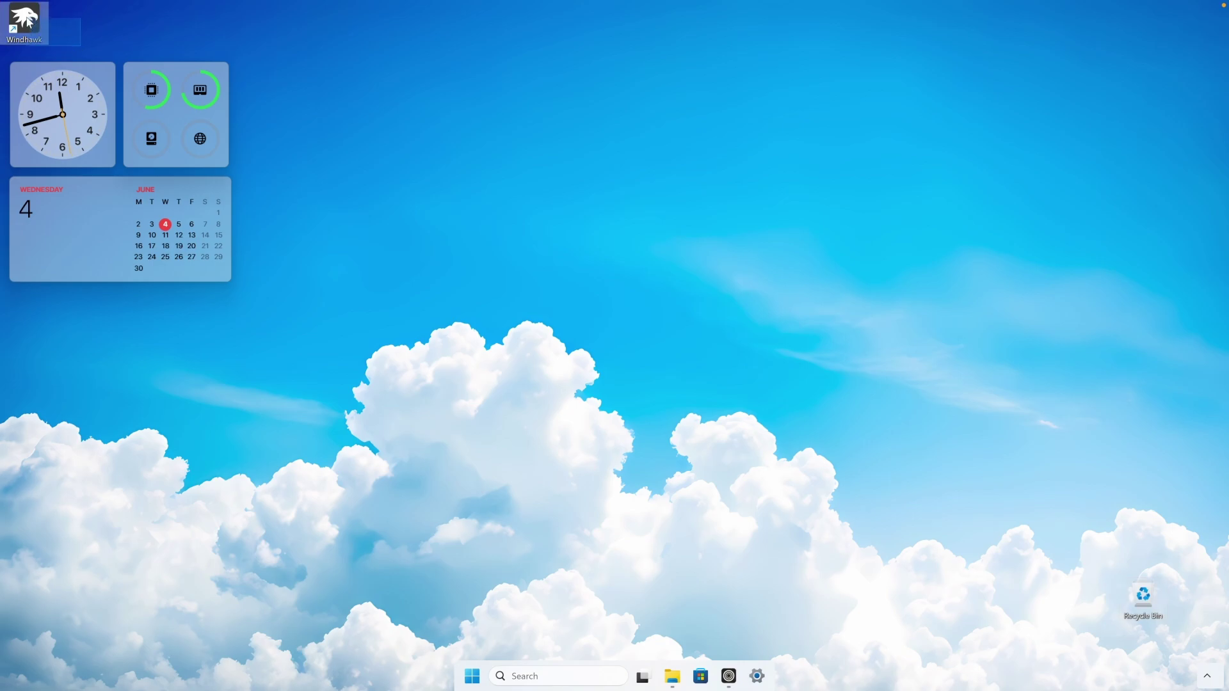
right_click(649, 283)
mouse_move(713, 294)
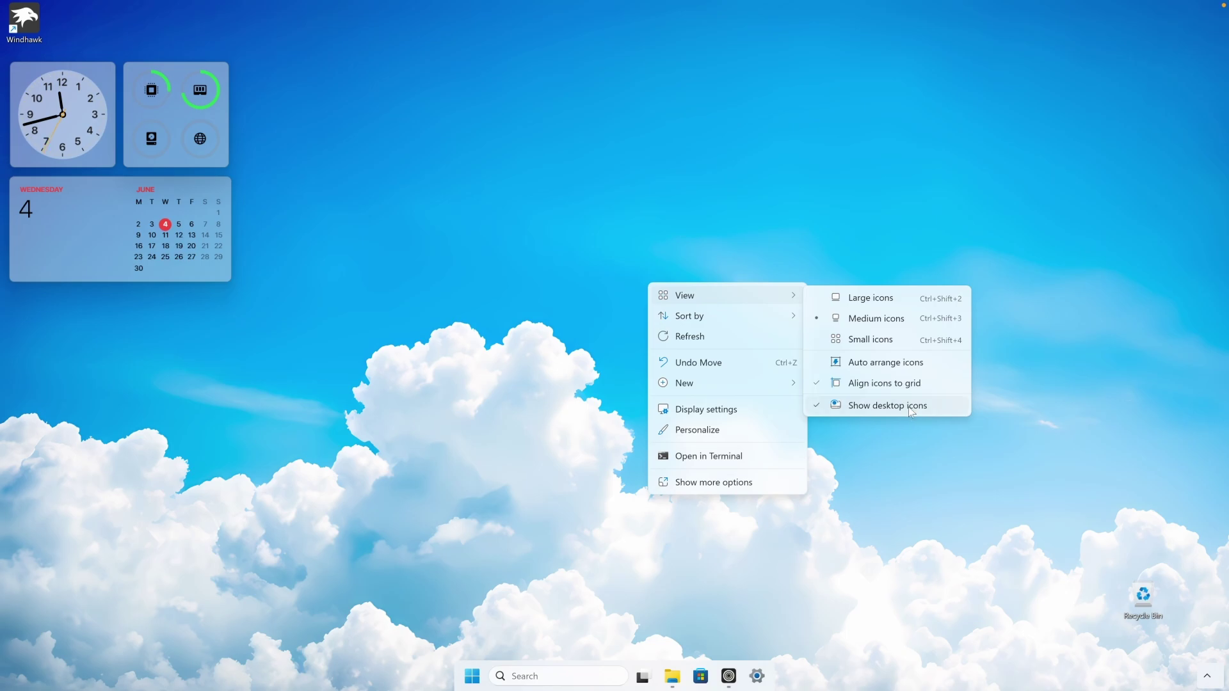
click(911, 412)
click(672, 676)
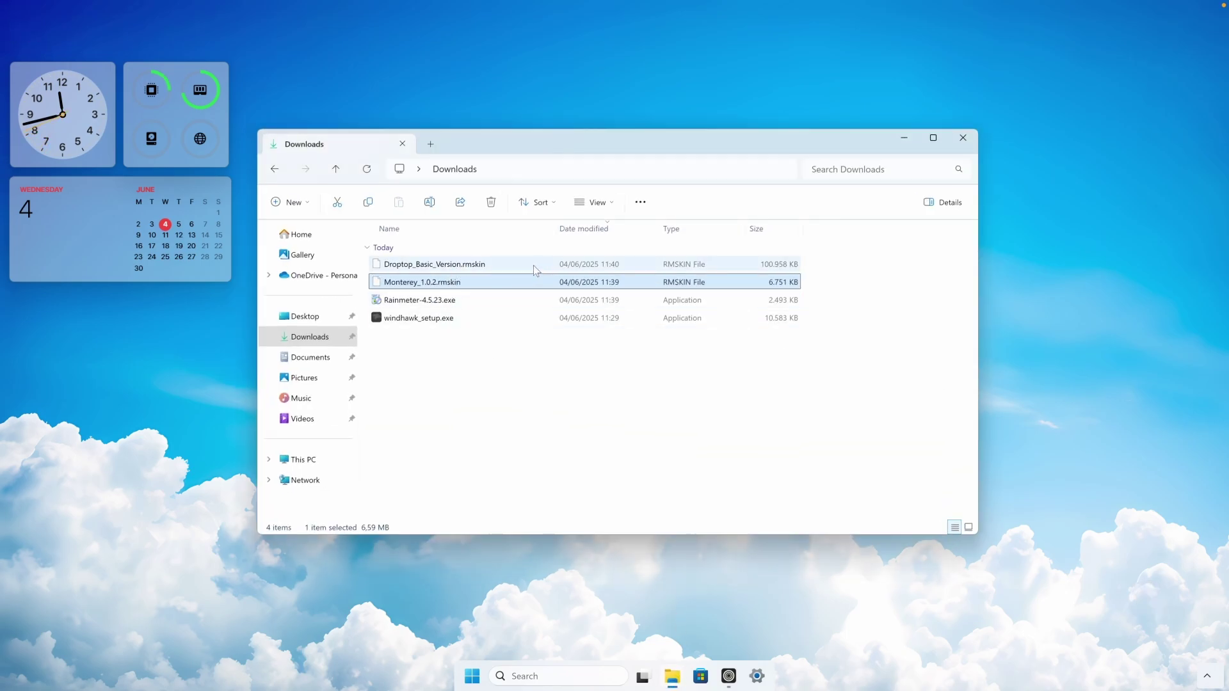
Step: Set up Droptop Basic: desktop-only display, London weather, MacOS Sequoia theme, then finish setup
double_click(533, 265)
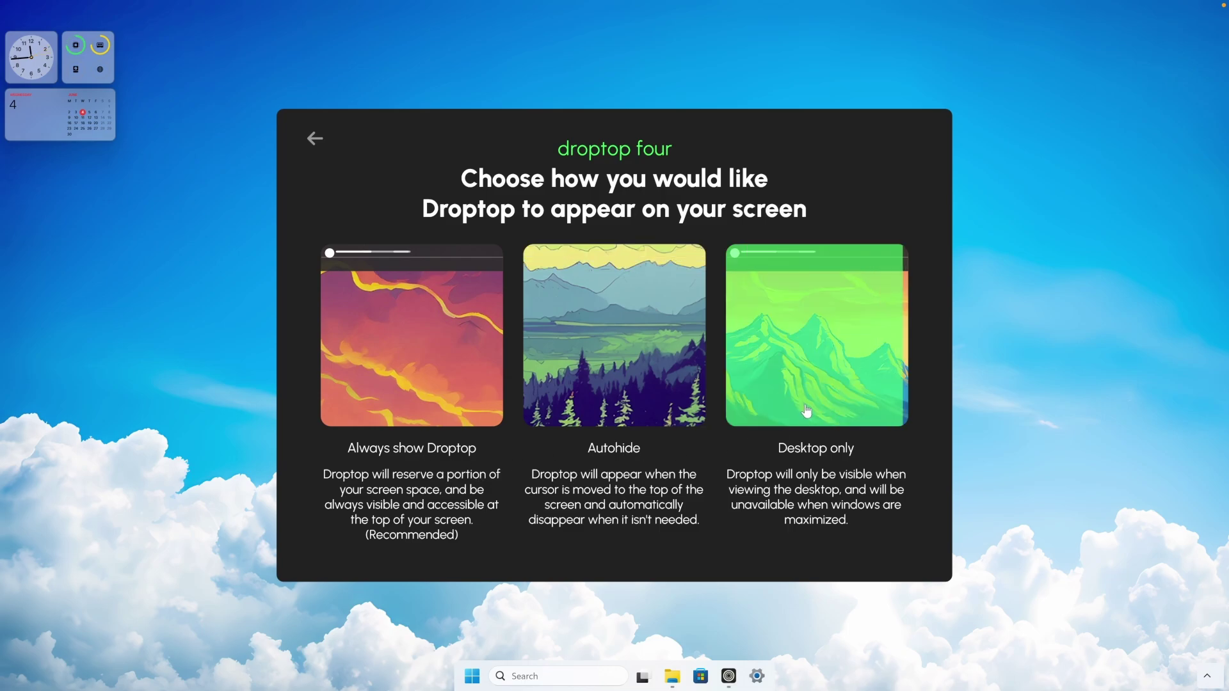
click(811, 345)
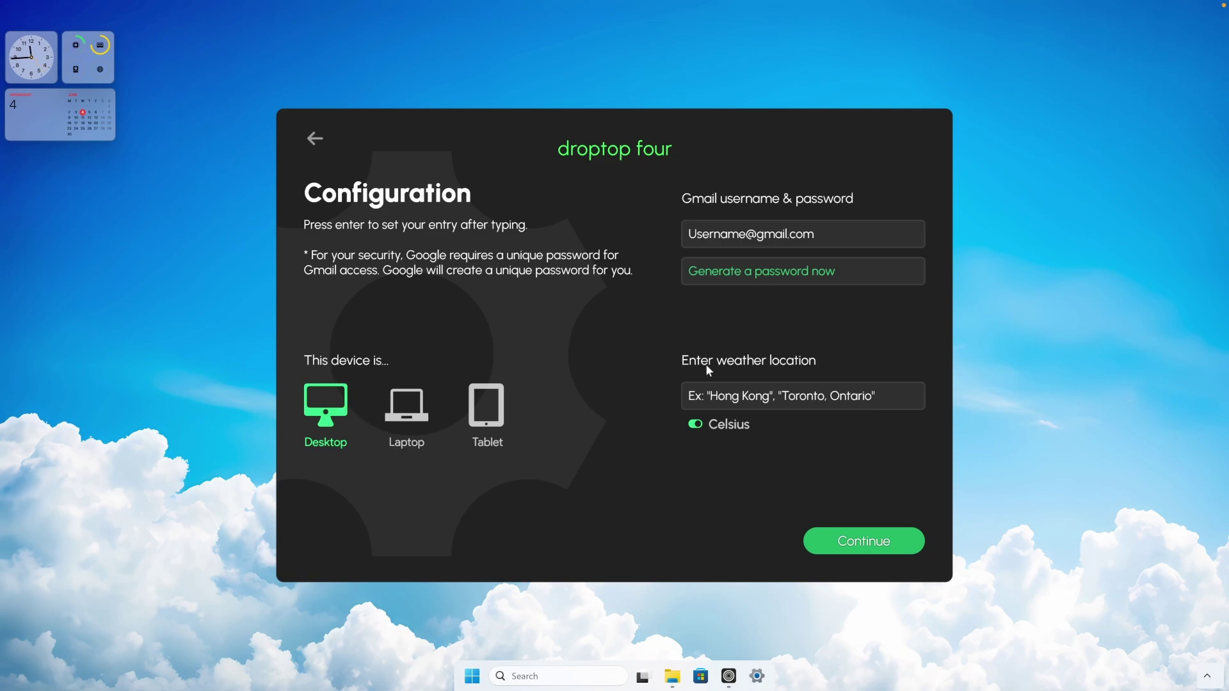
click(798, 398)
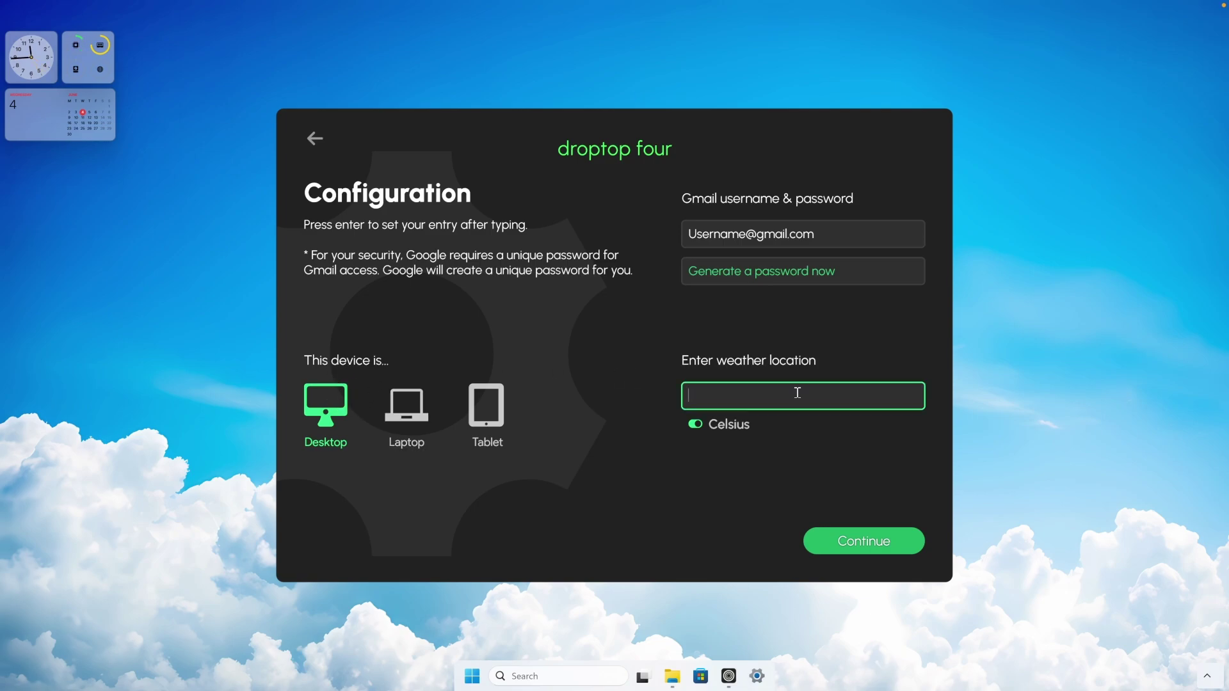
text(London)
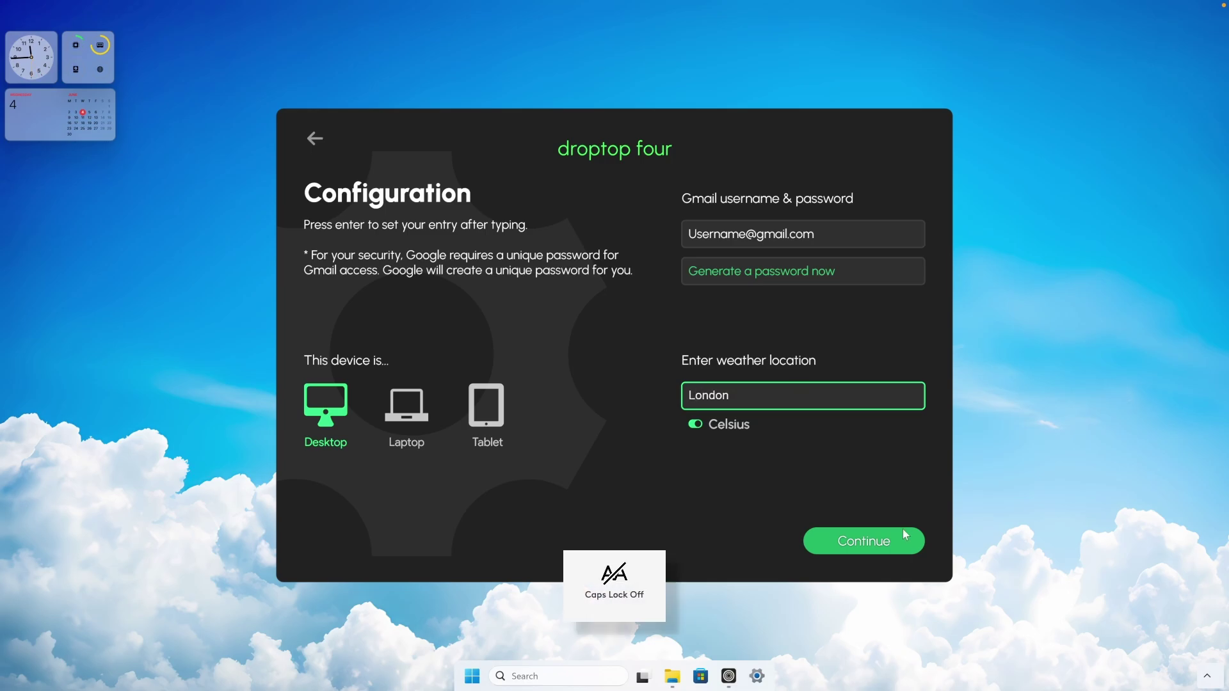
click(902, 529)
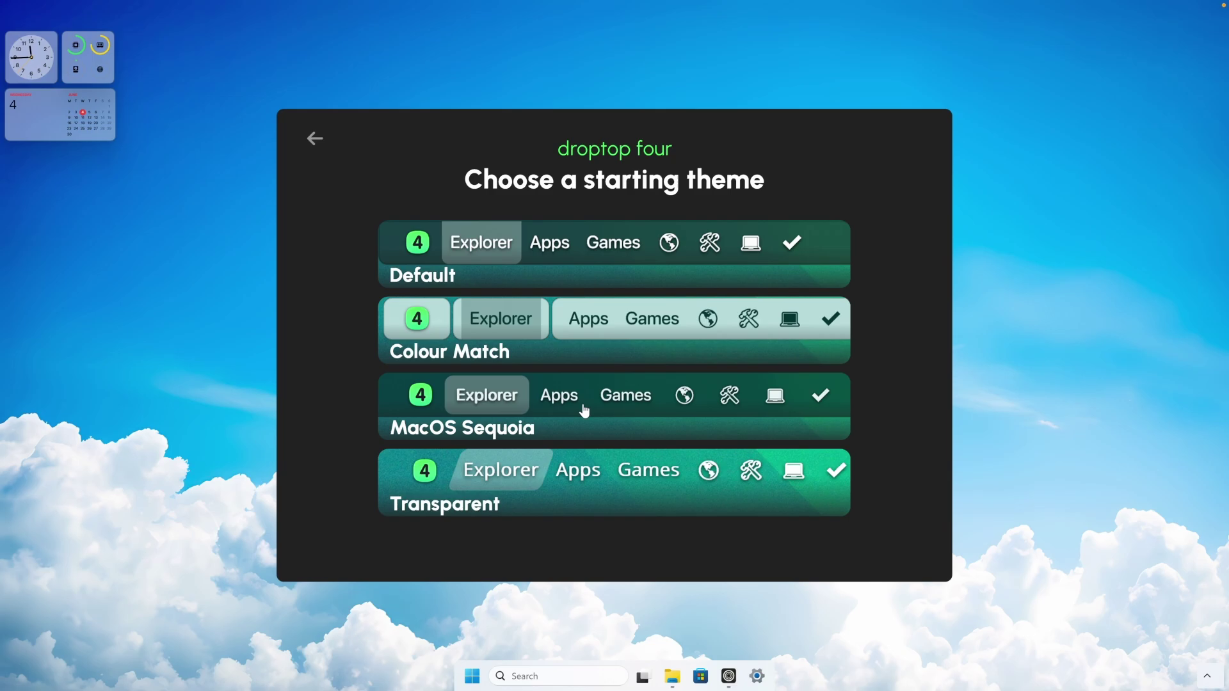
click(608, 399)
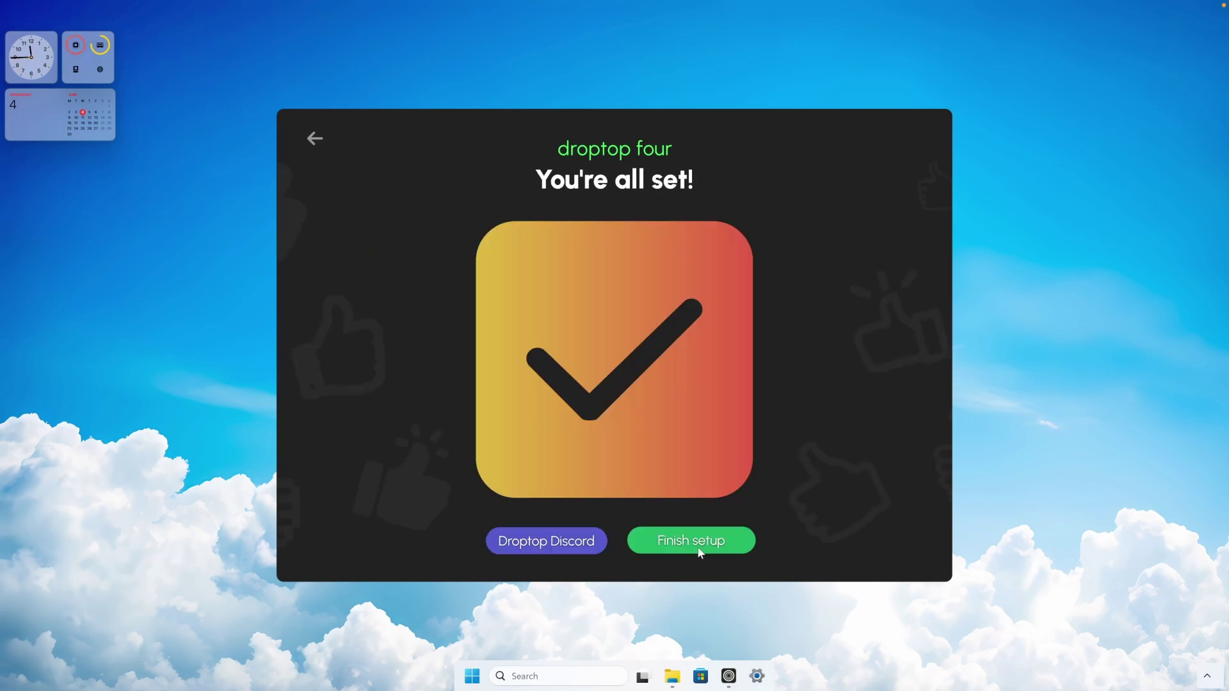
click(683, 540)
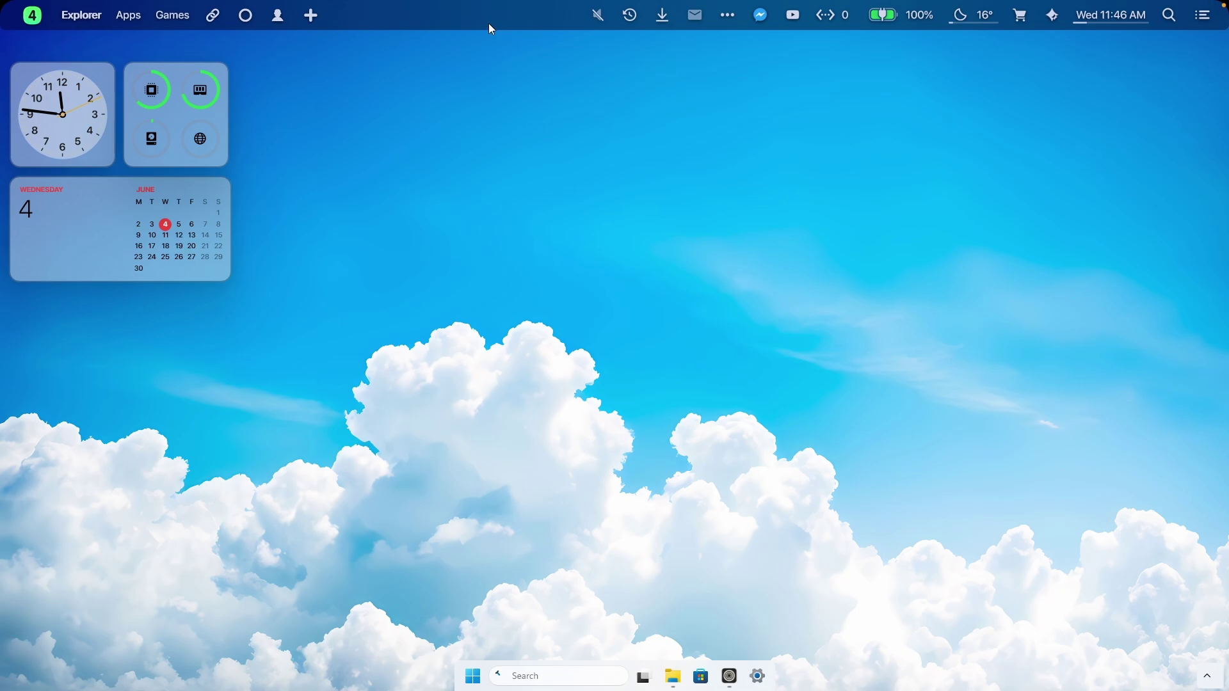
Step: Set the Droptop home icon to a monochrome Windows product logo
click(34, 16)
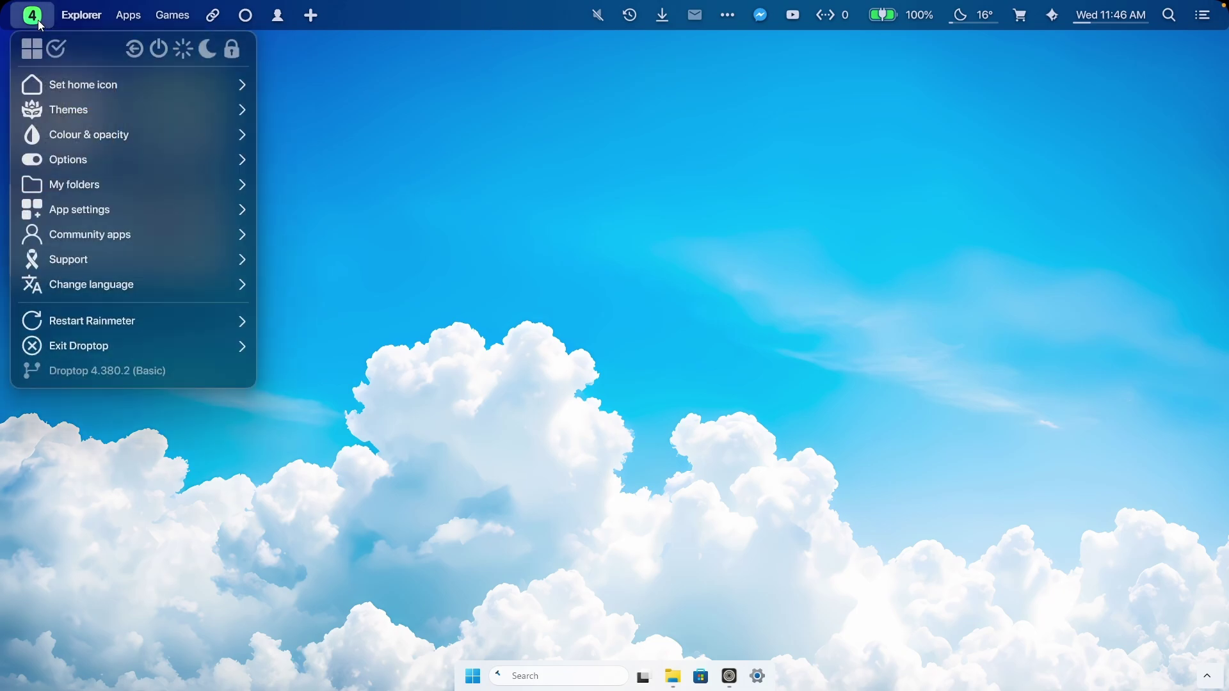
click(124, 83)
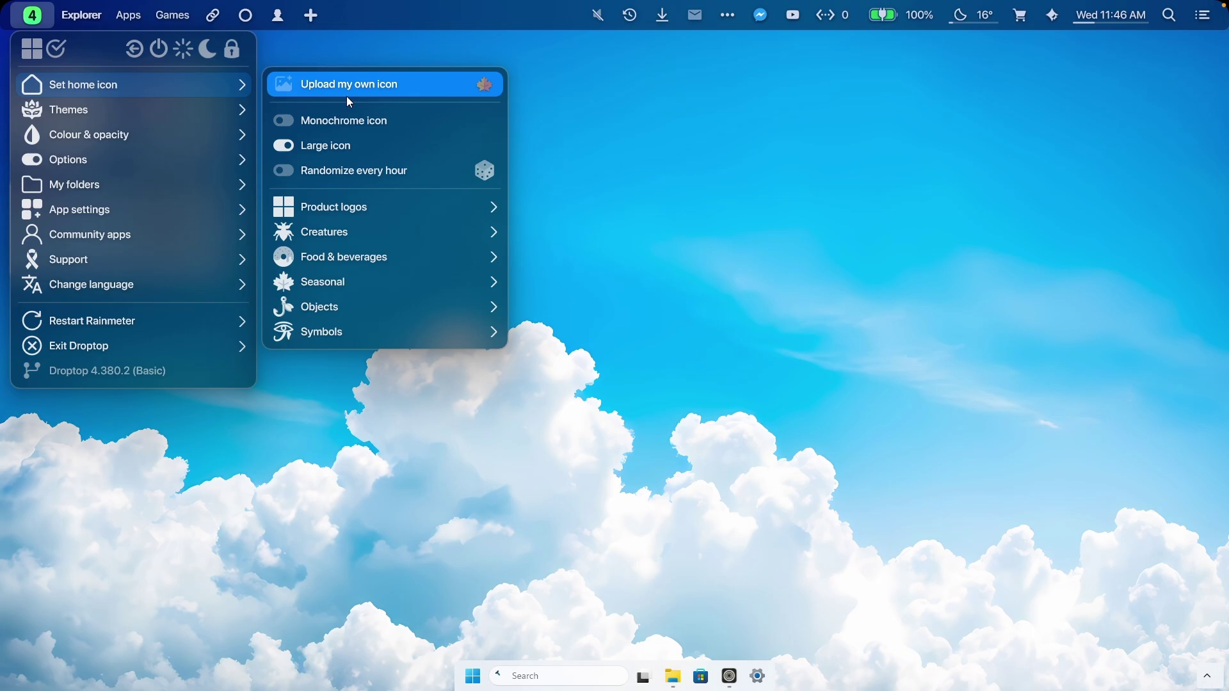
click(385, 206)
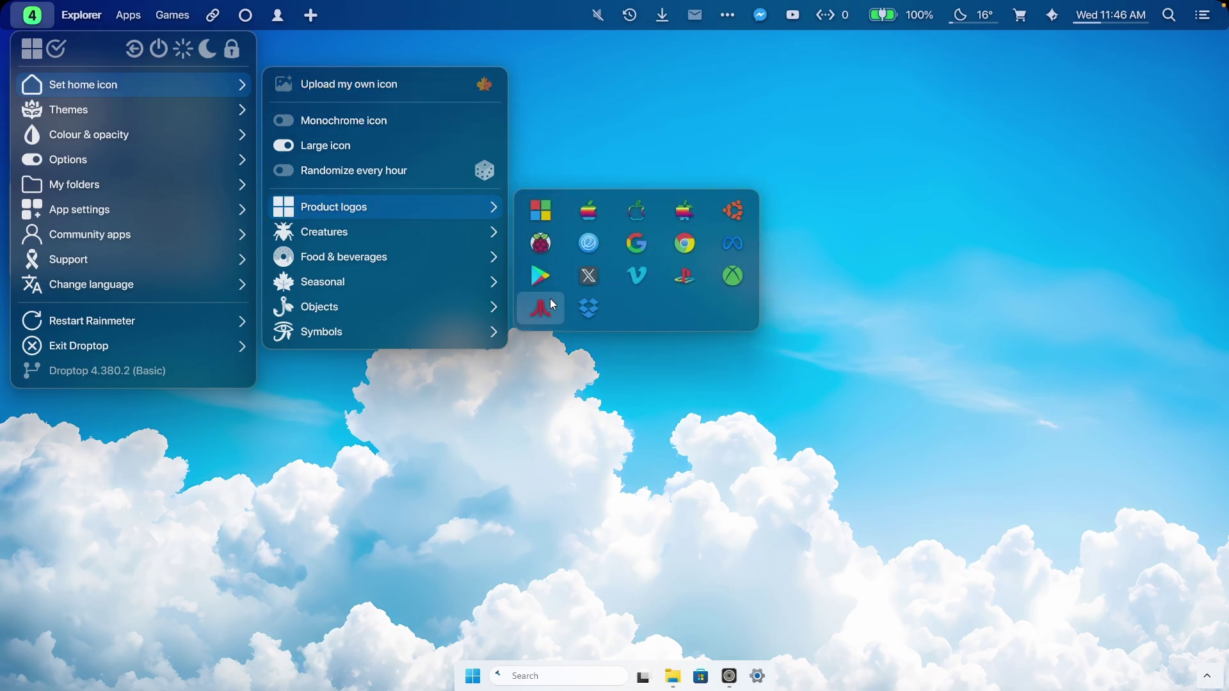
click(549, 211)
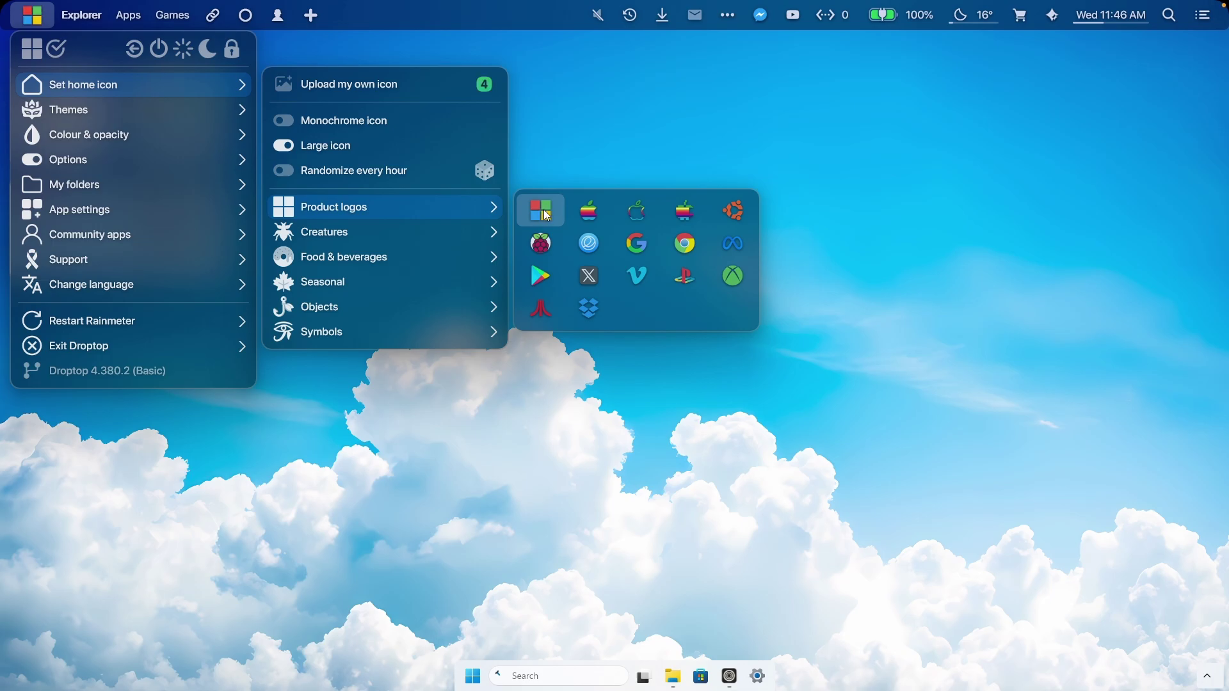
click(284, 122)
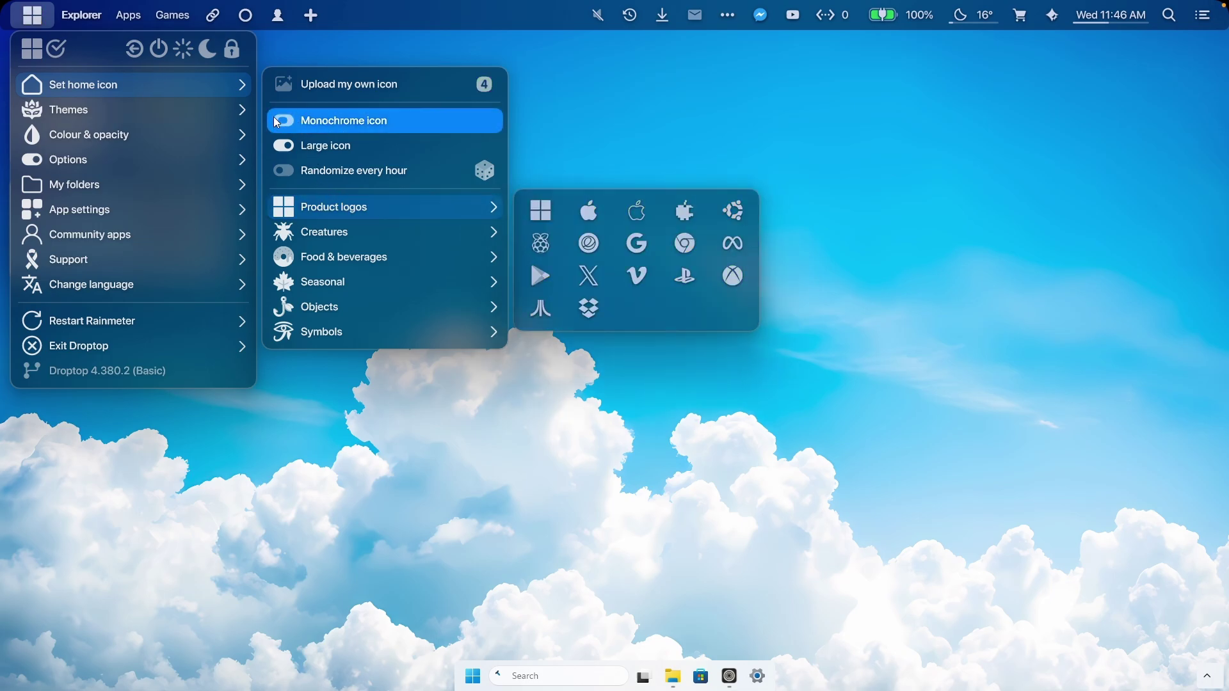
Step: Shrink the bar to Mini 2, turn off rounded menu corners, and restart Rainmeter
click(237, 160)
click(340, 206)
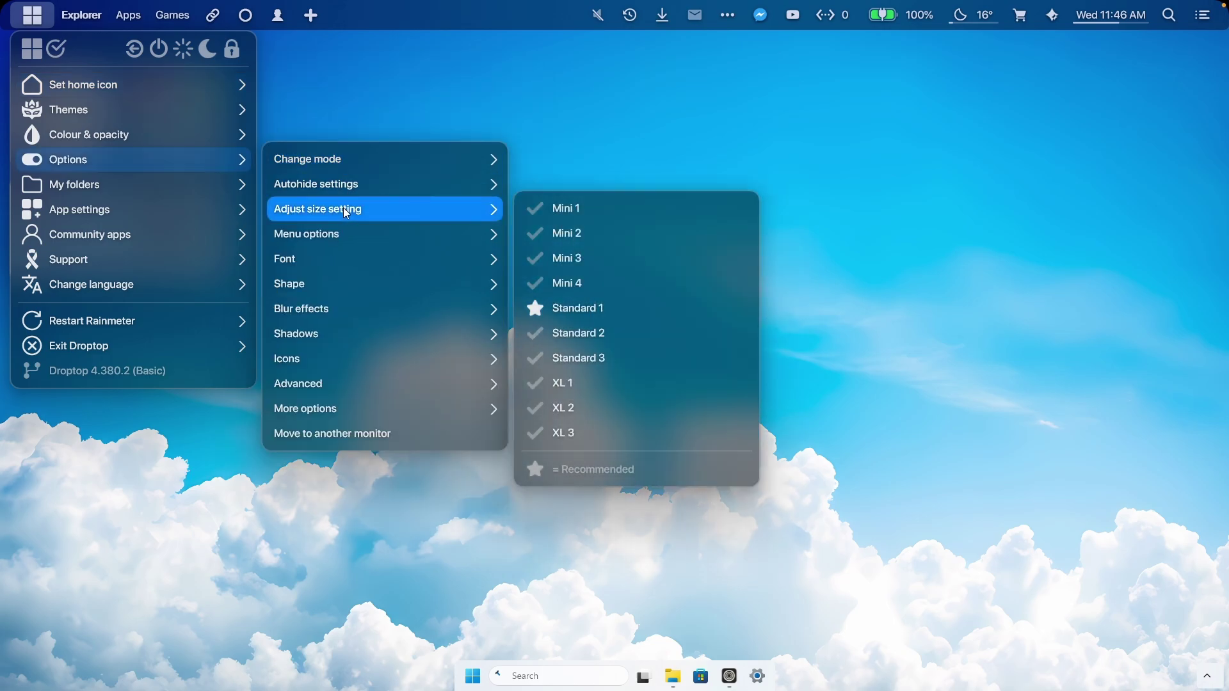
click(584, 229)
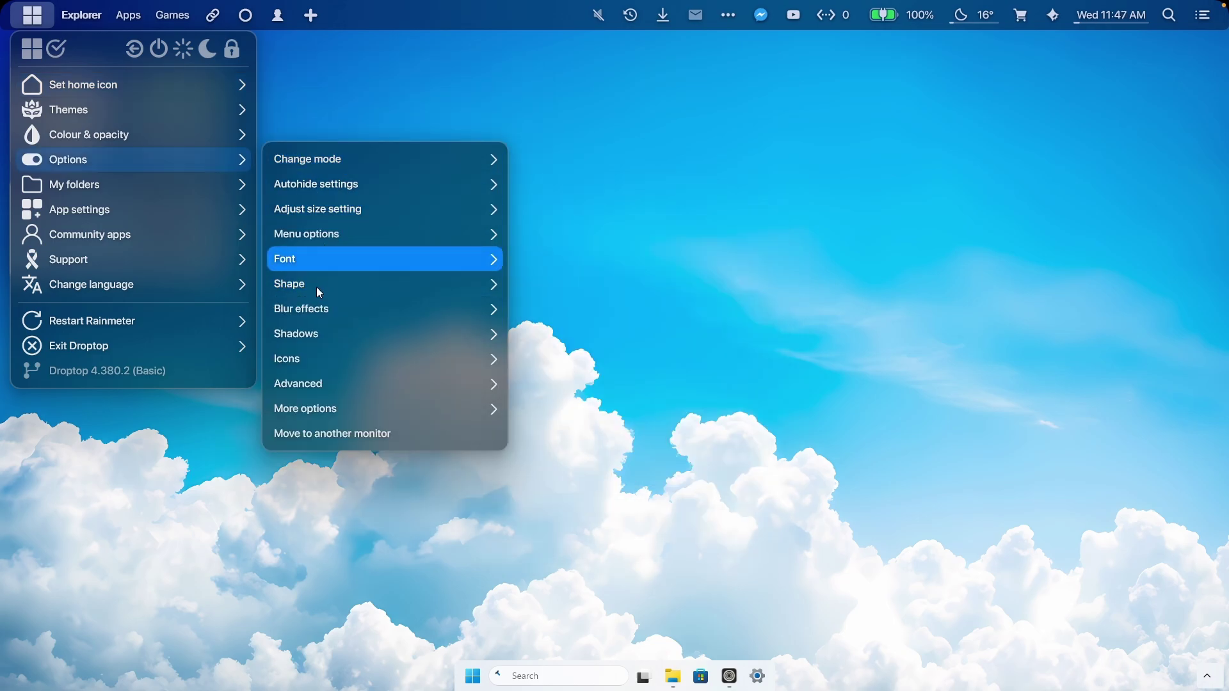
click(356, 291)
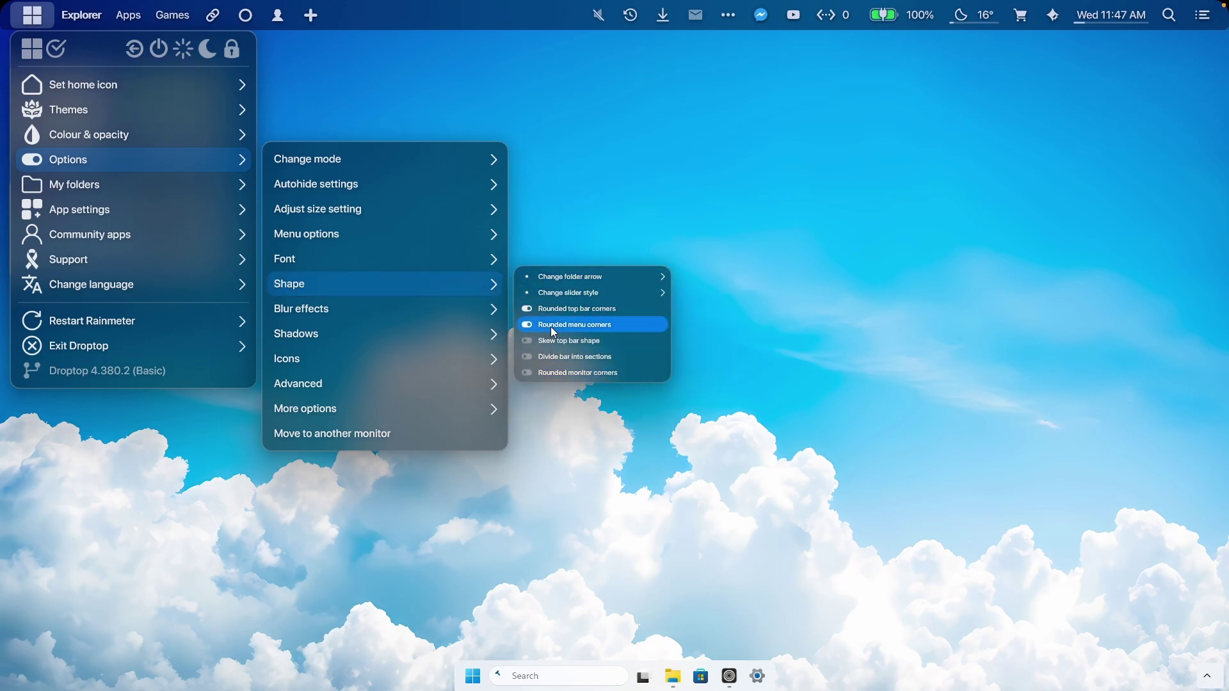
click(528, 327)
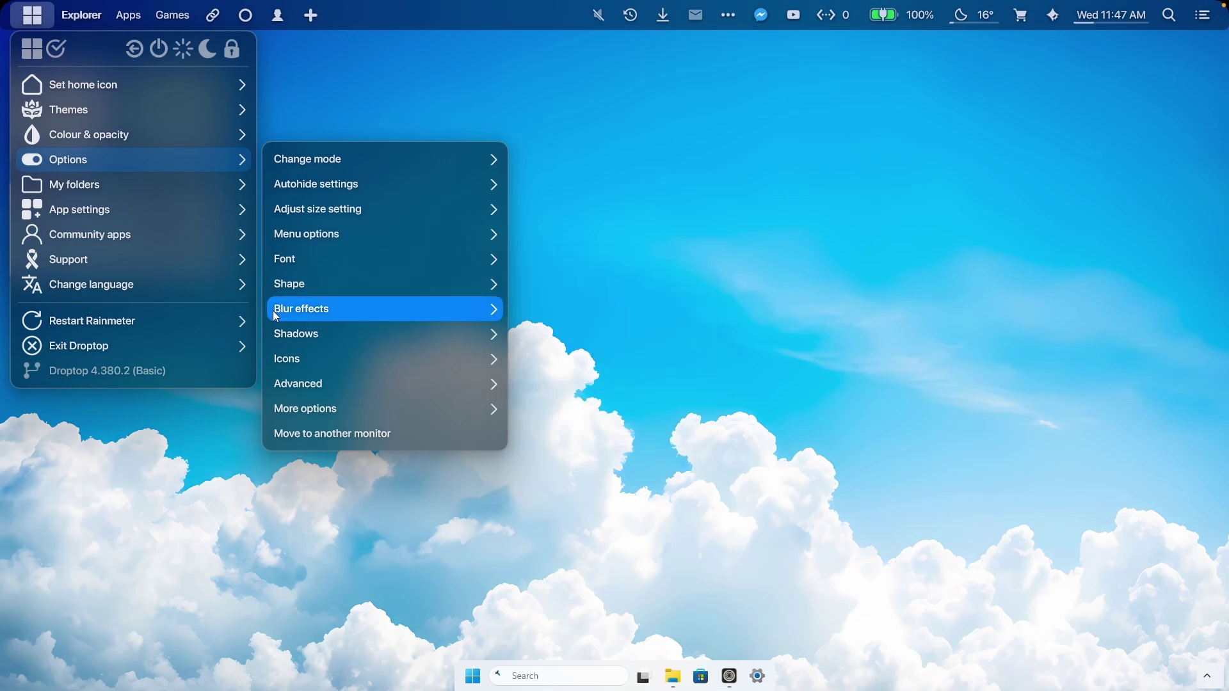
mouse_move(158, 319)
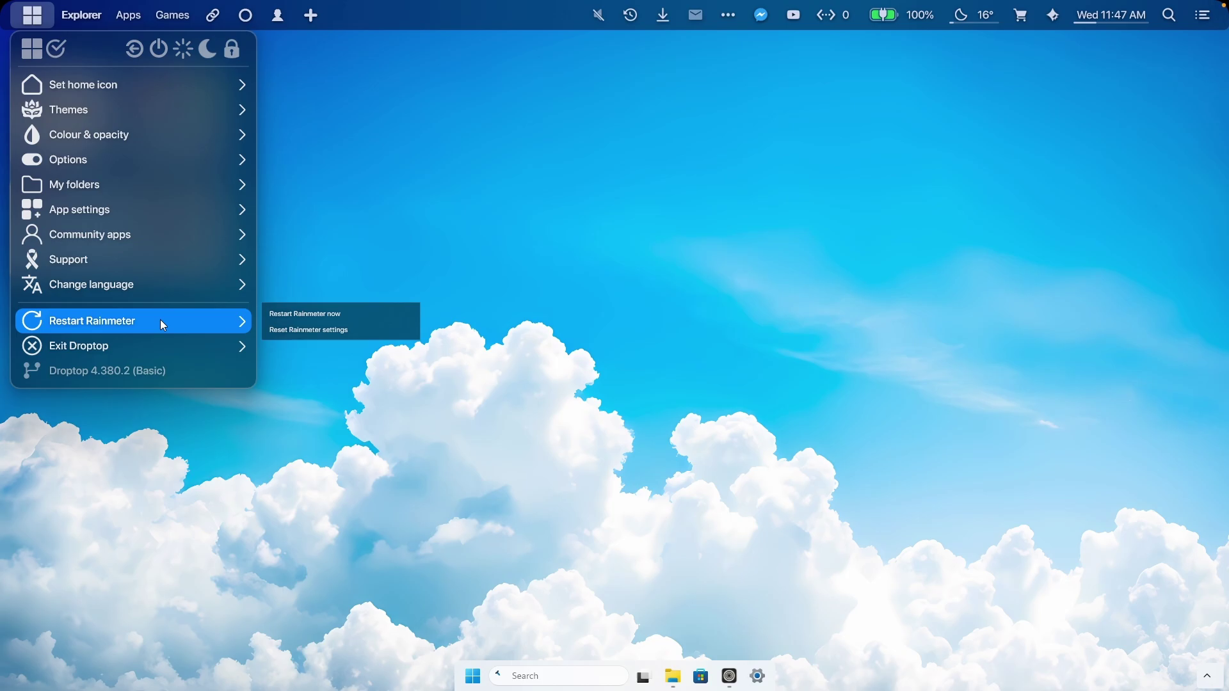
click(317, 313)
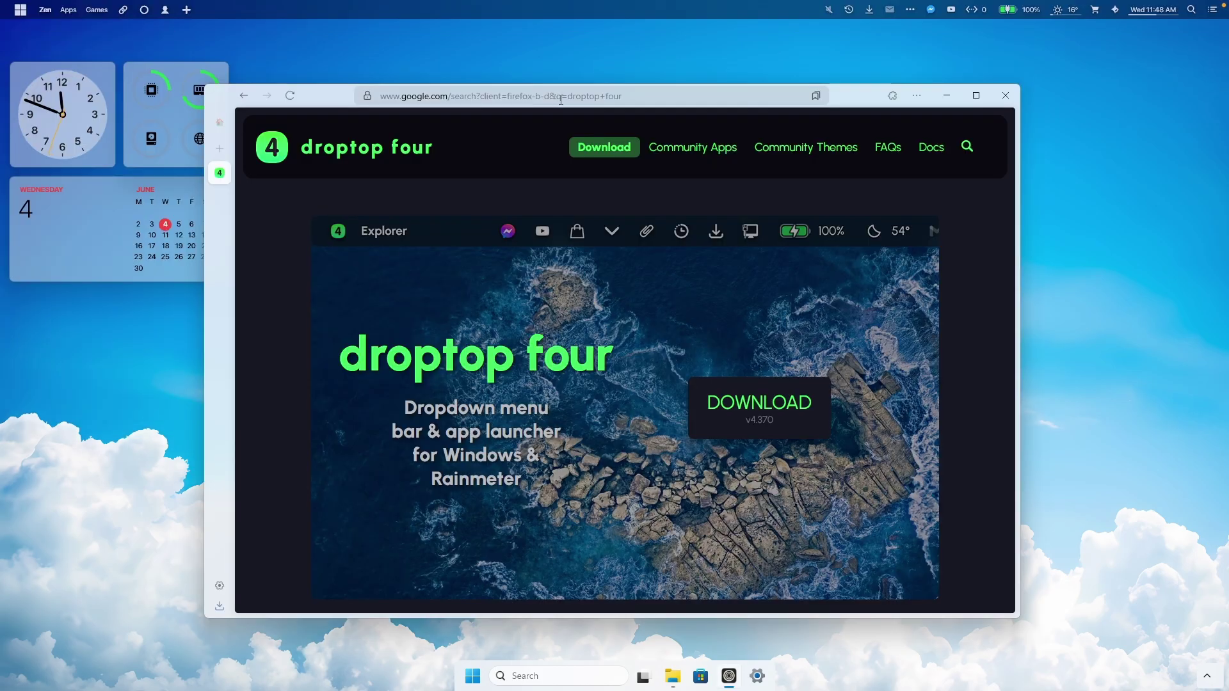
Step: Search 'macos cursor windows' and download macOS-cursors-for-Windows-0.5.zip from the GitHub releases
click(611, 93)
text(macos cursor windows)
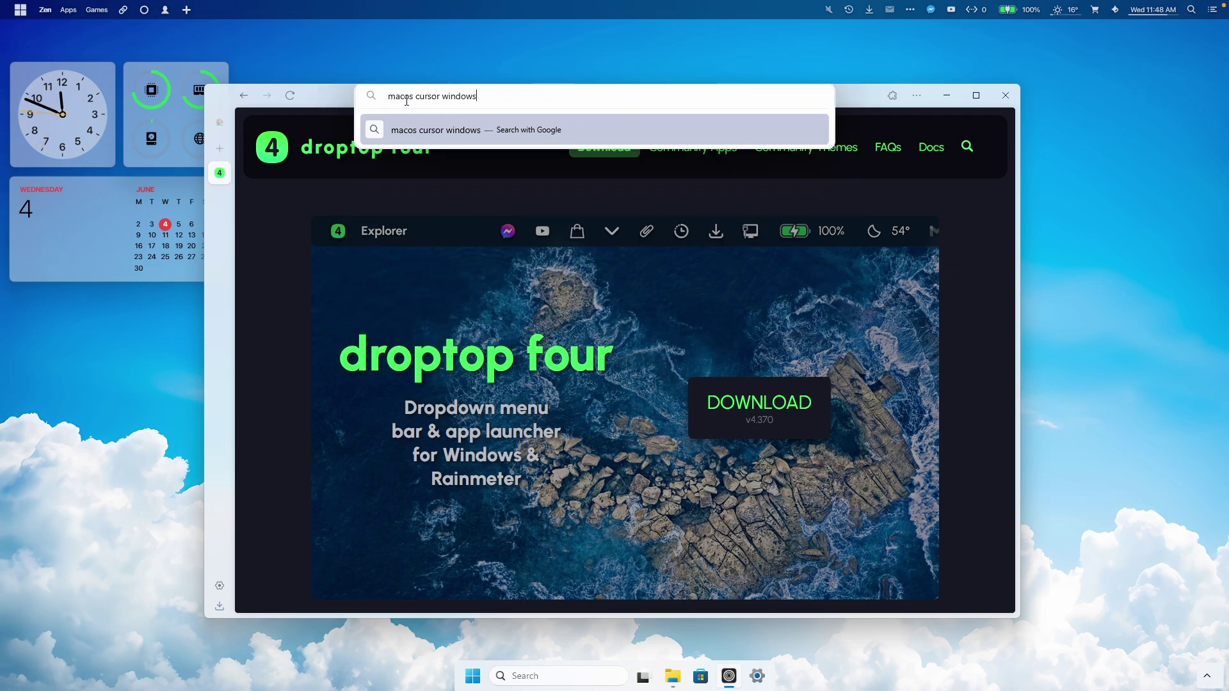
key(Return)
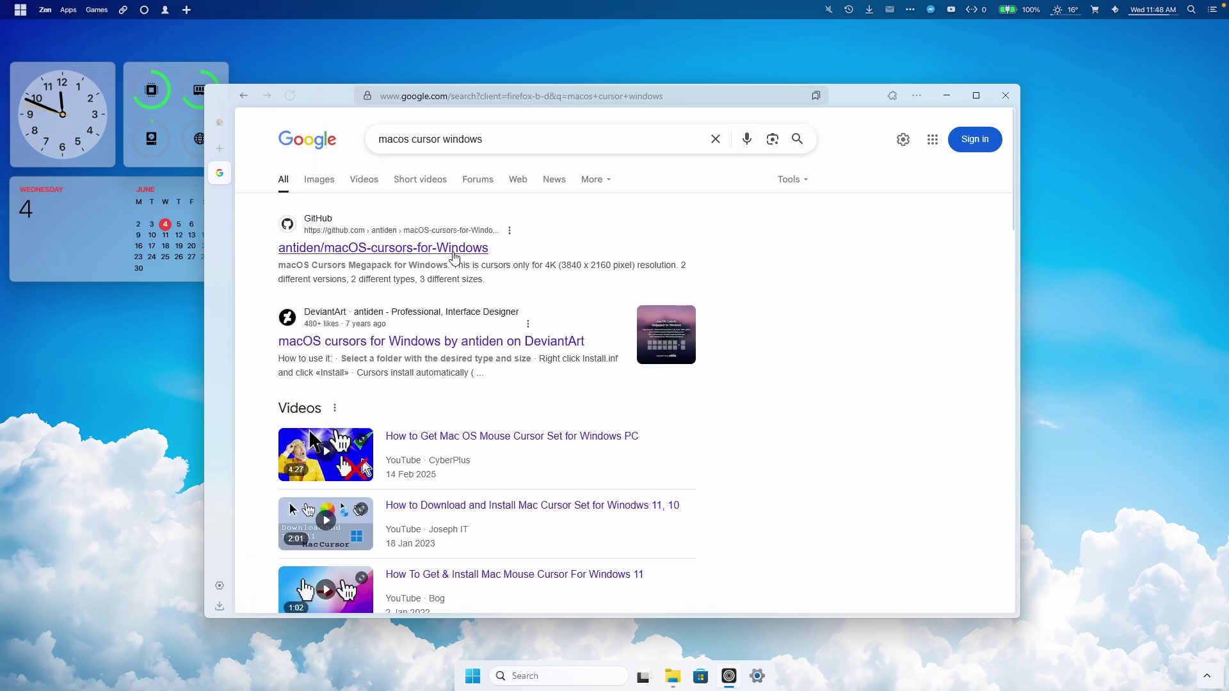
click(381, 253)
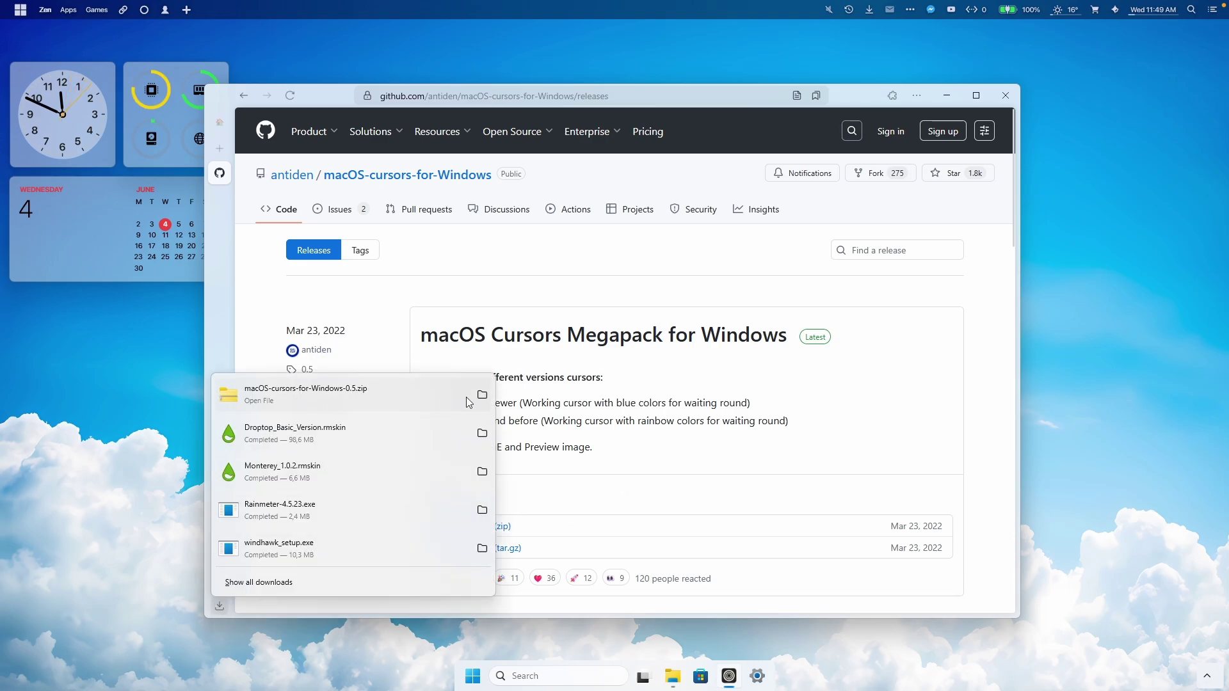
click(481, 395)
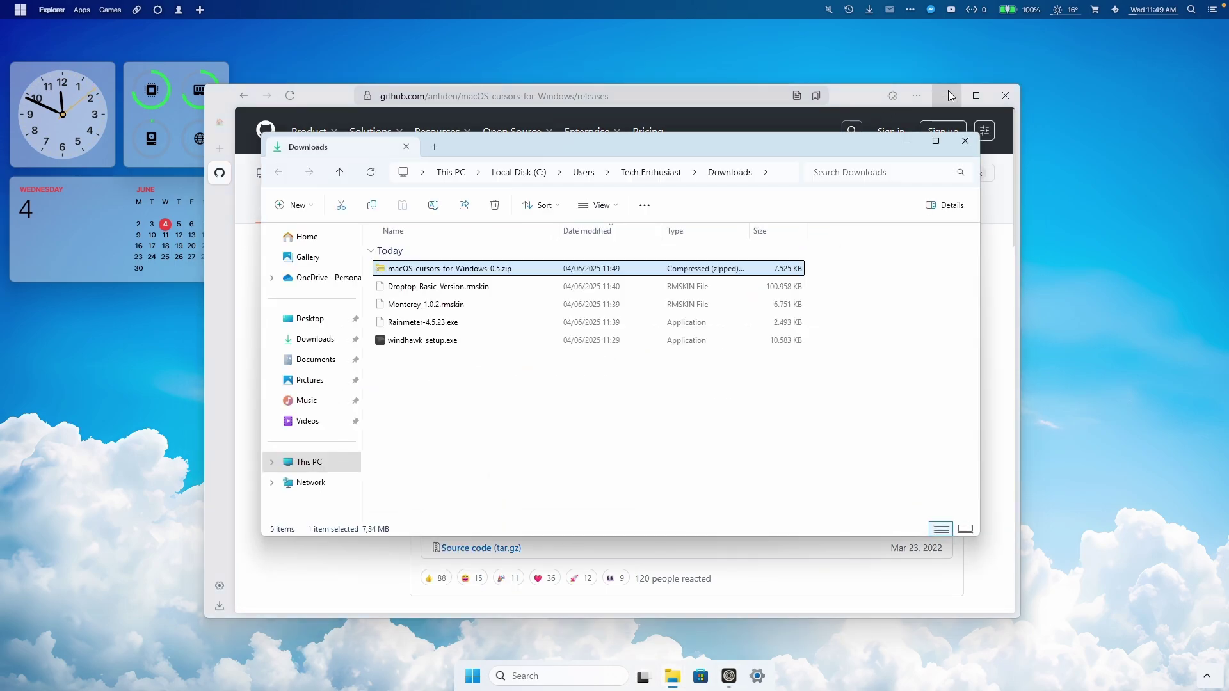
Step: Extract the cursor zip into Downloads and open Sierra and newer > No Shadow > Normal
click(949, 95)
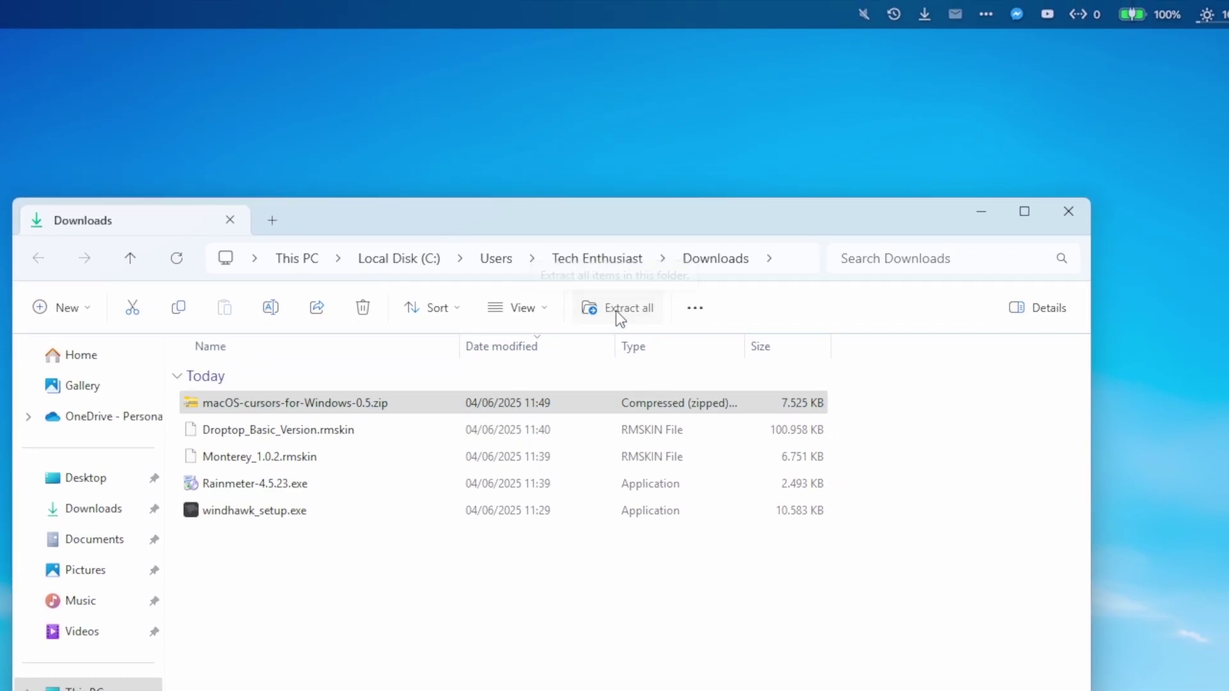
click(796, 262)
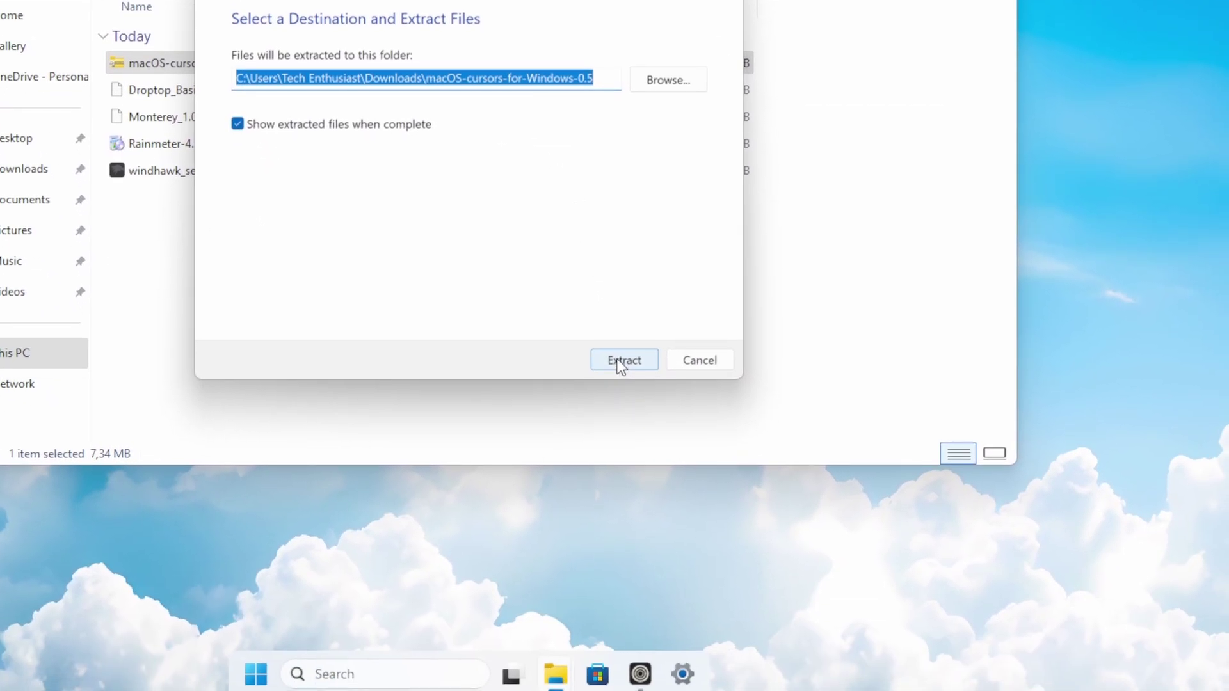
click(620, 364)
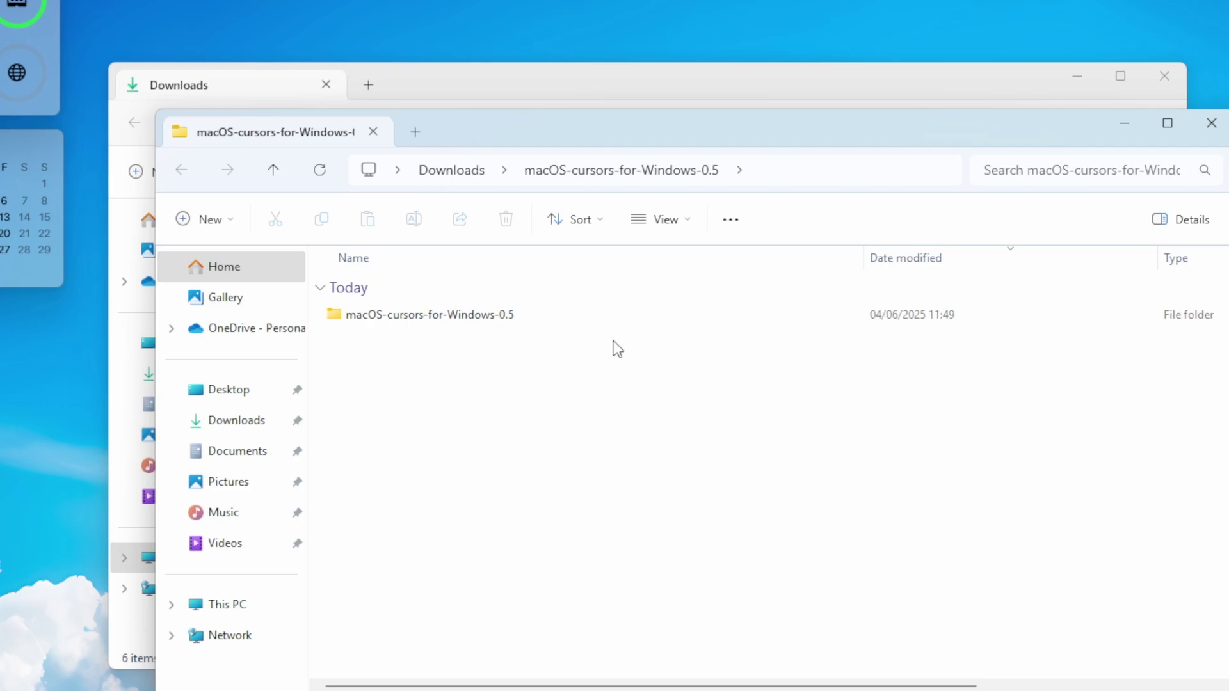
double_click(582, 319)
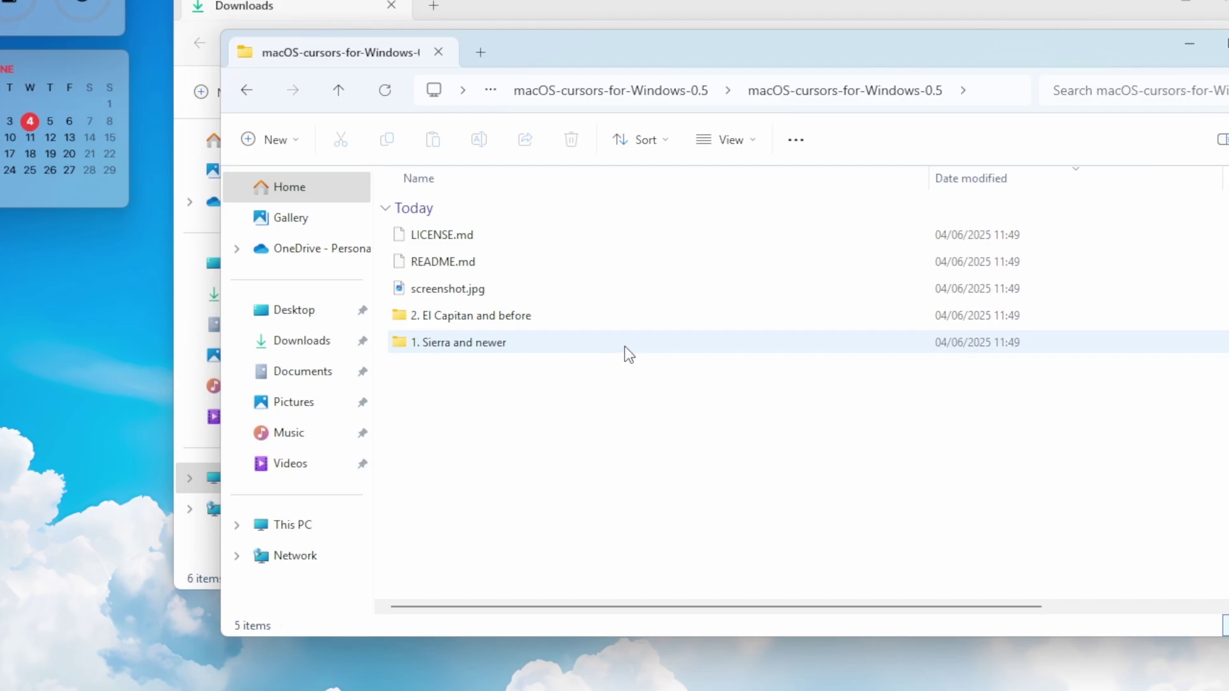
double_click(625, 348)
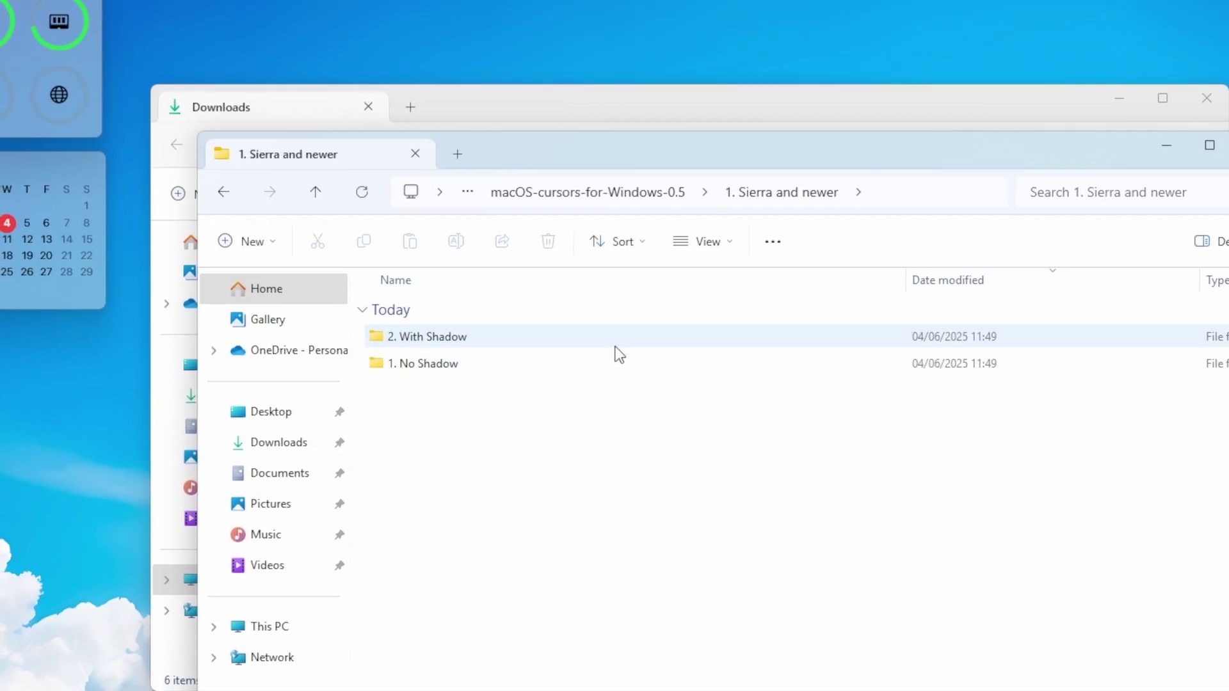
double_click(611, 364)
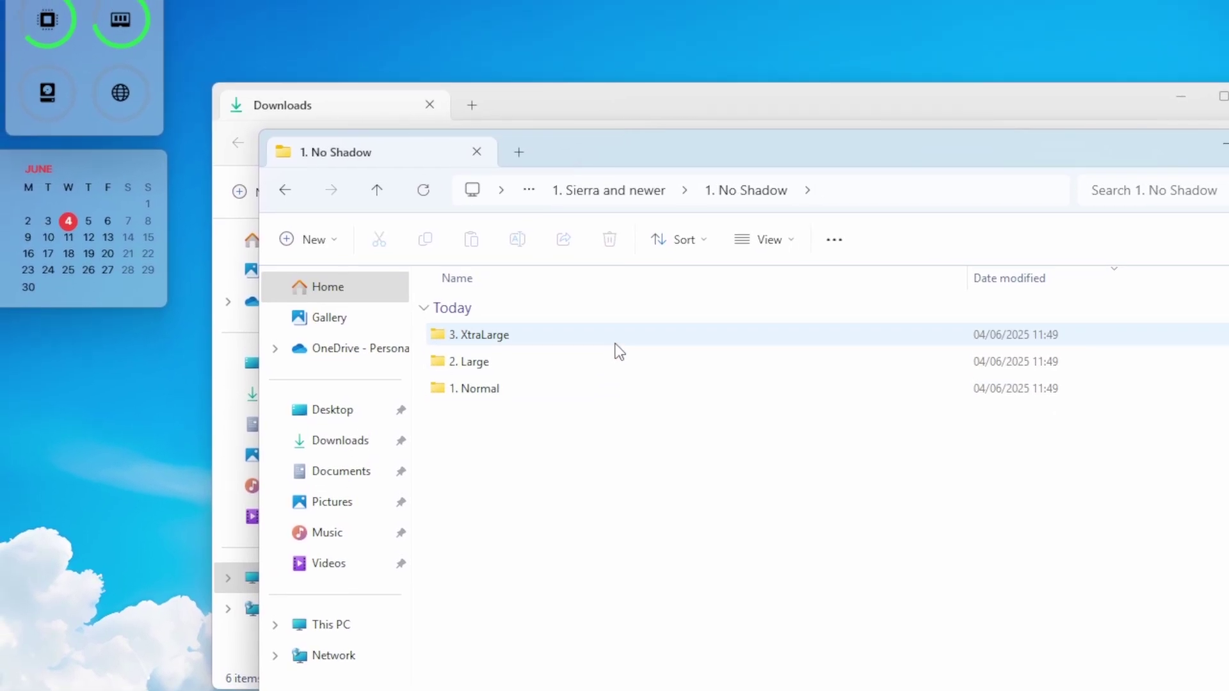
double_click(624, 390)
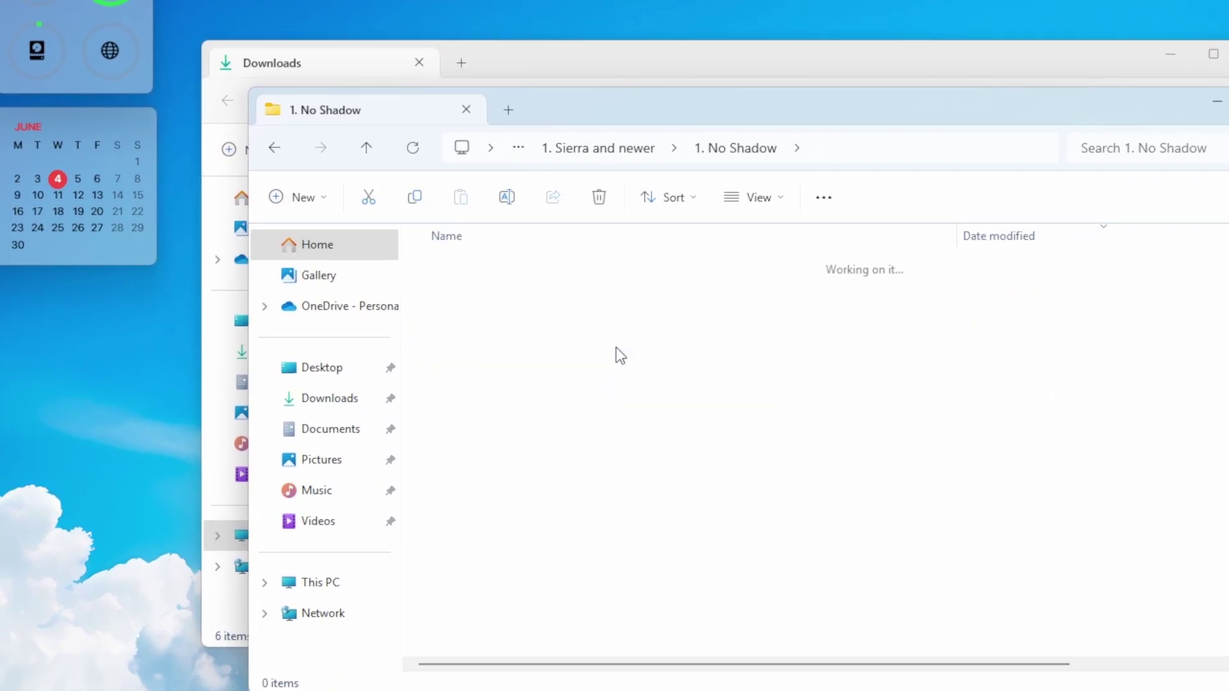
Step: Attempt to install Install.inf and dismiss the Installation failed error
click(611, 346)
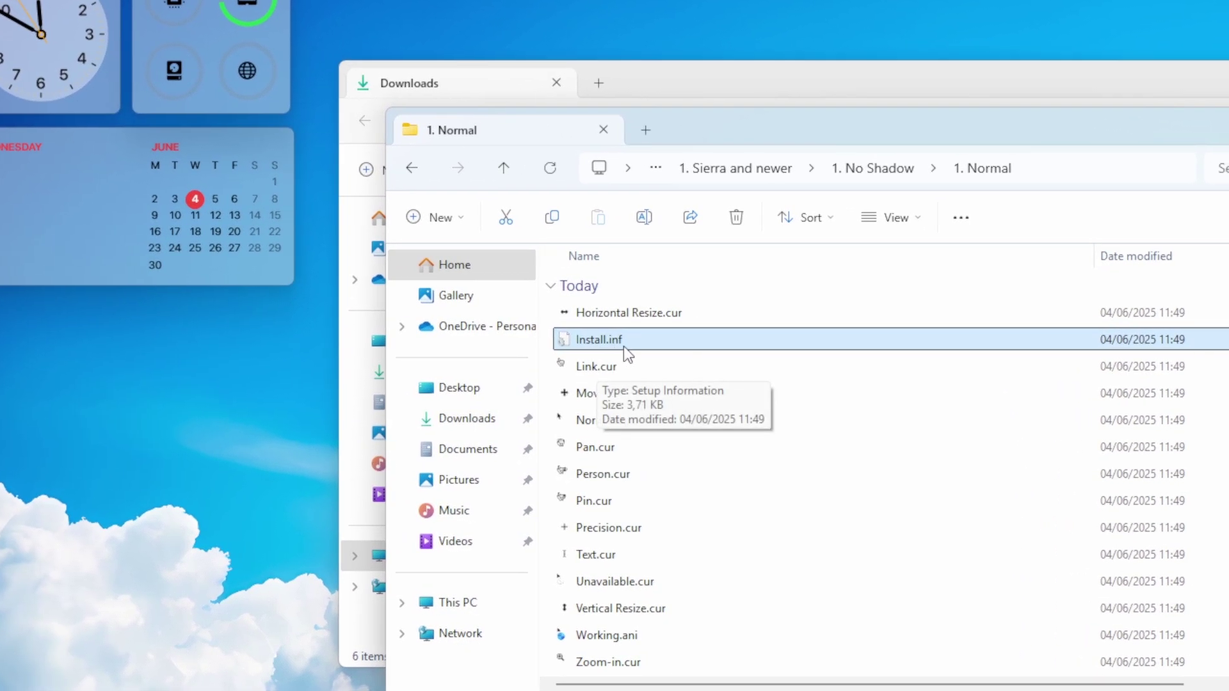
right_click(628, 348)
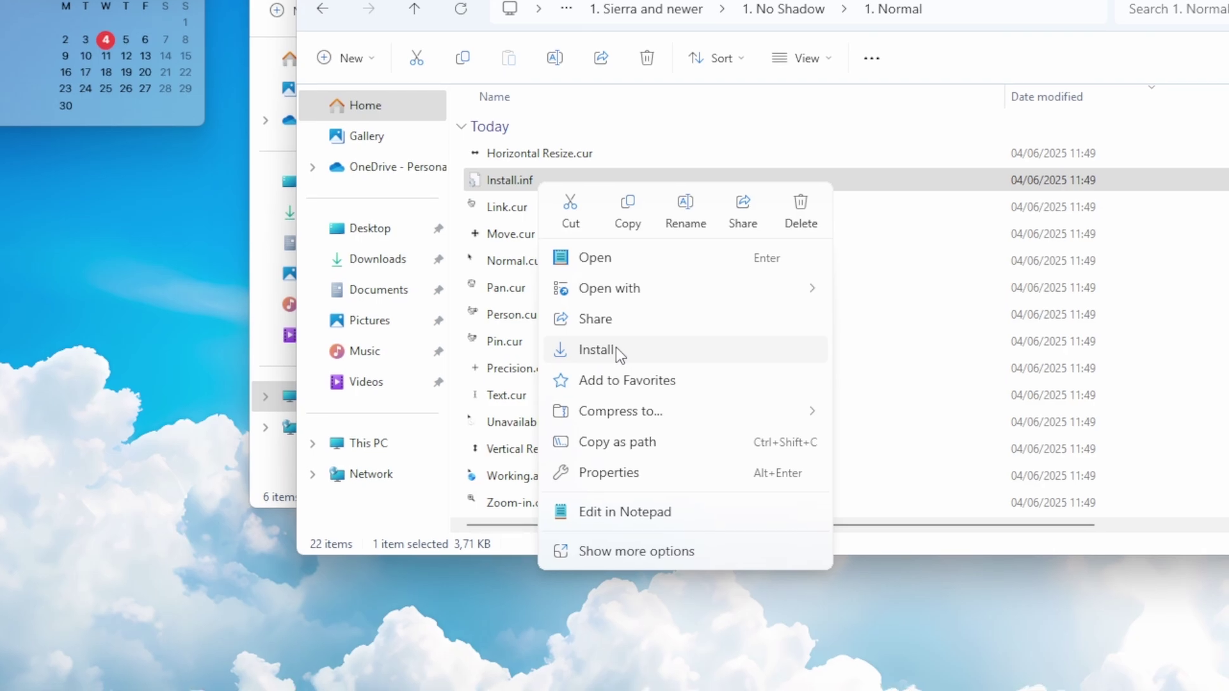
click(694, 512)
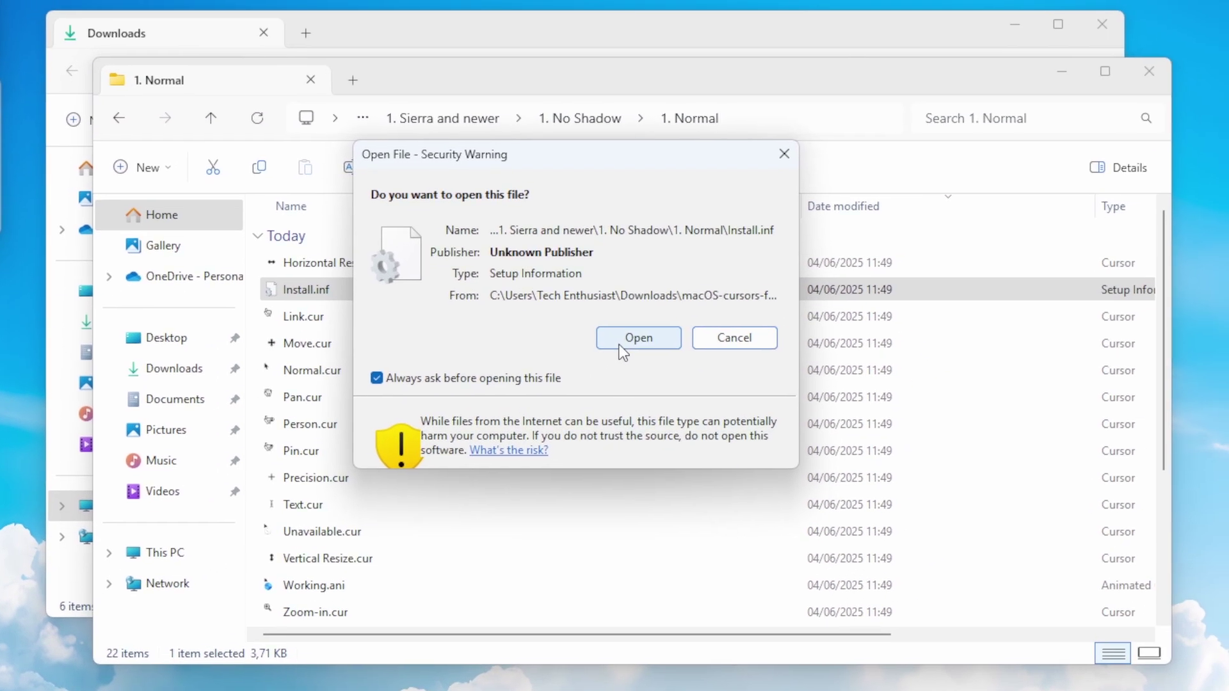
click(837, 227)
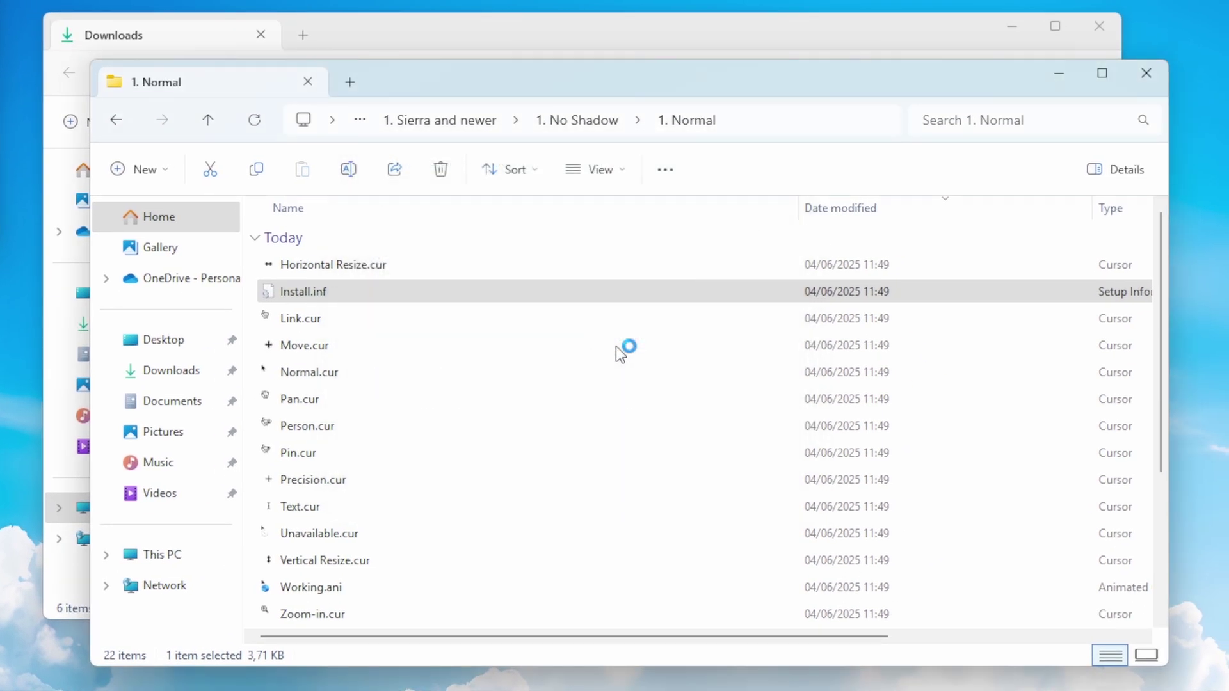
click(595, 378)
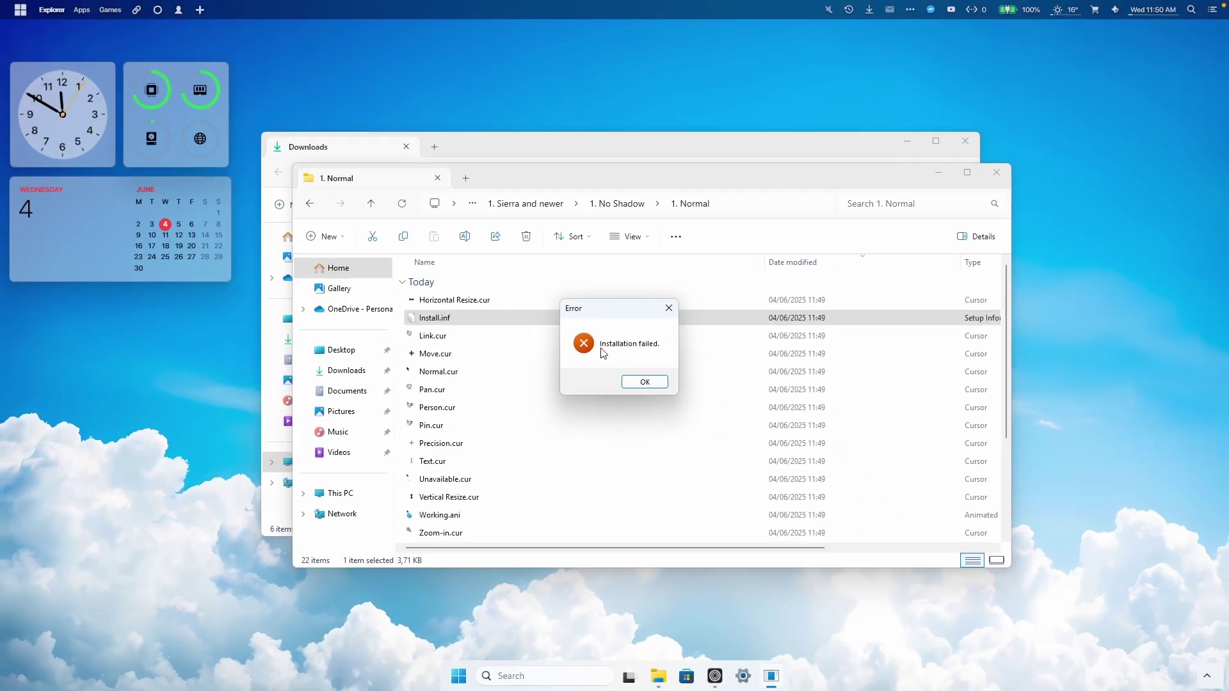
click(645, 382)
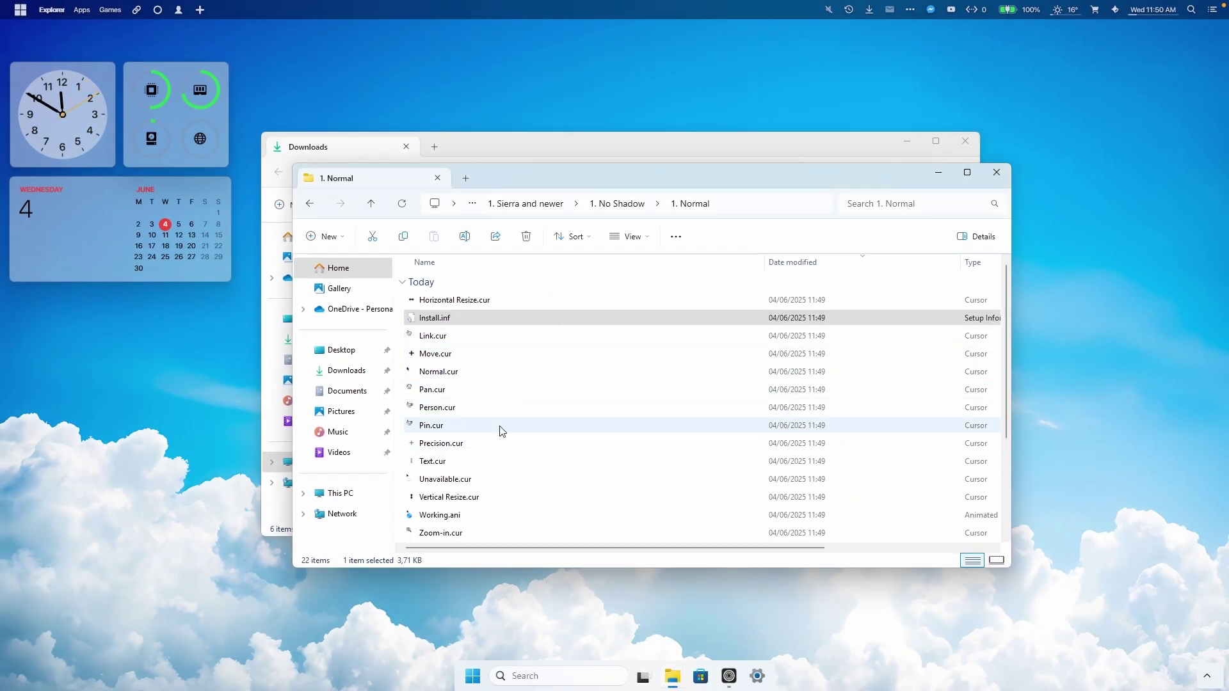
click(472, 676)
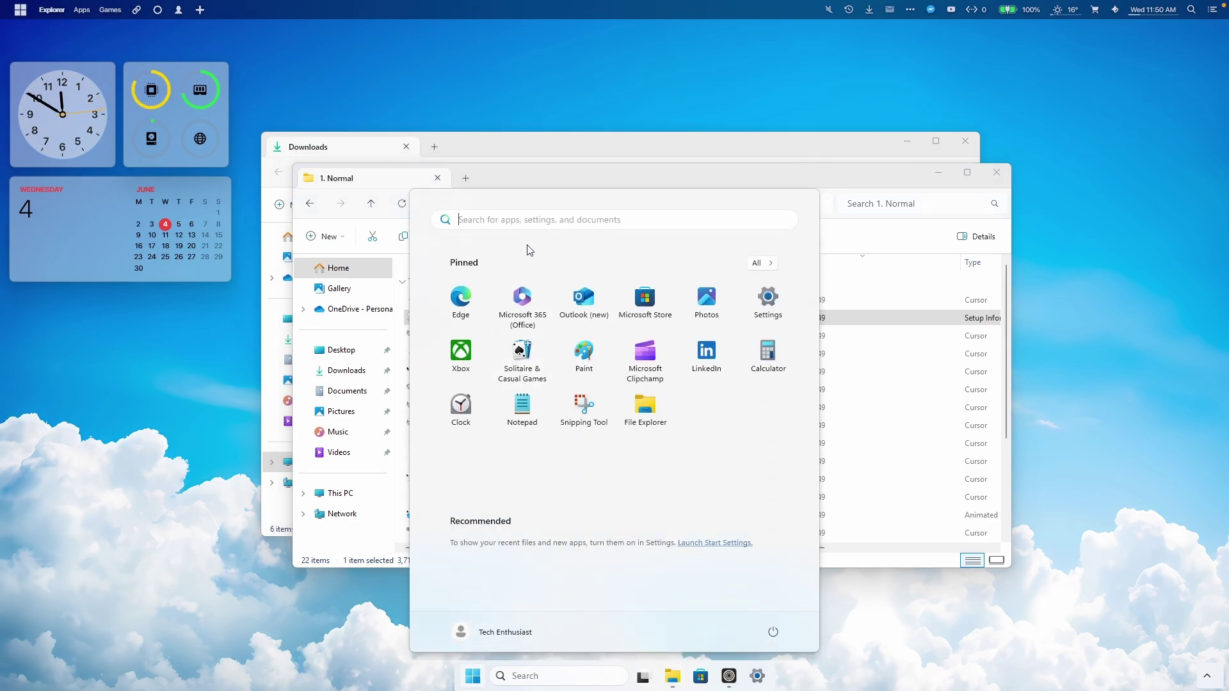
Step: Open the mouse pointer settings and assign the macOS cursor files to the pointer roles
text(mouse settings)
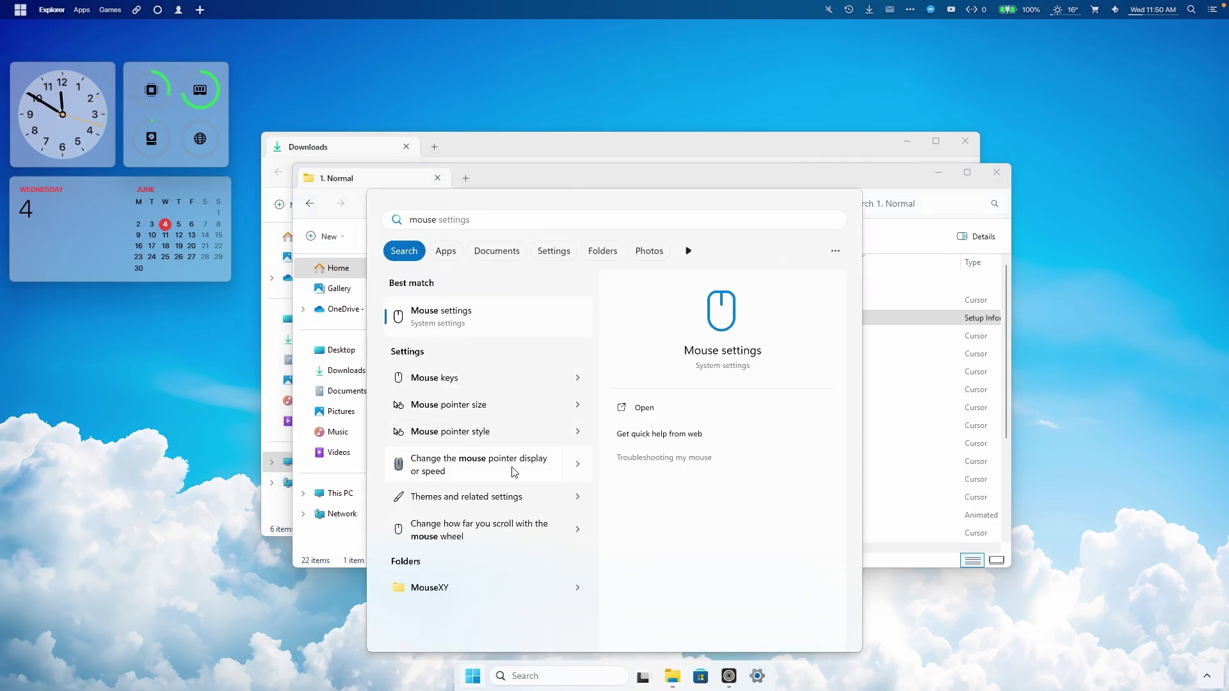
click(501, 467)
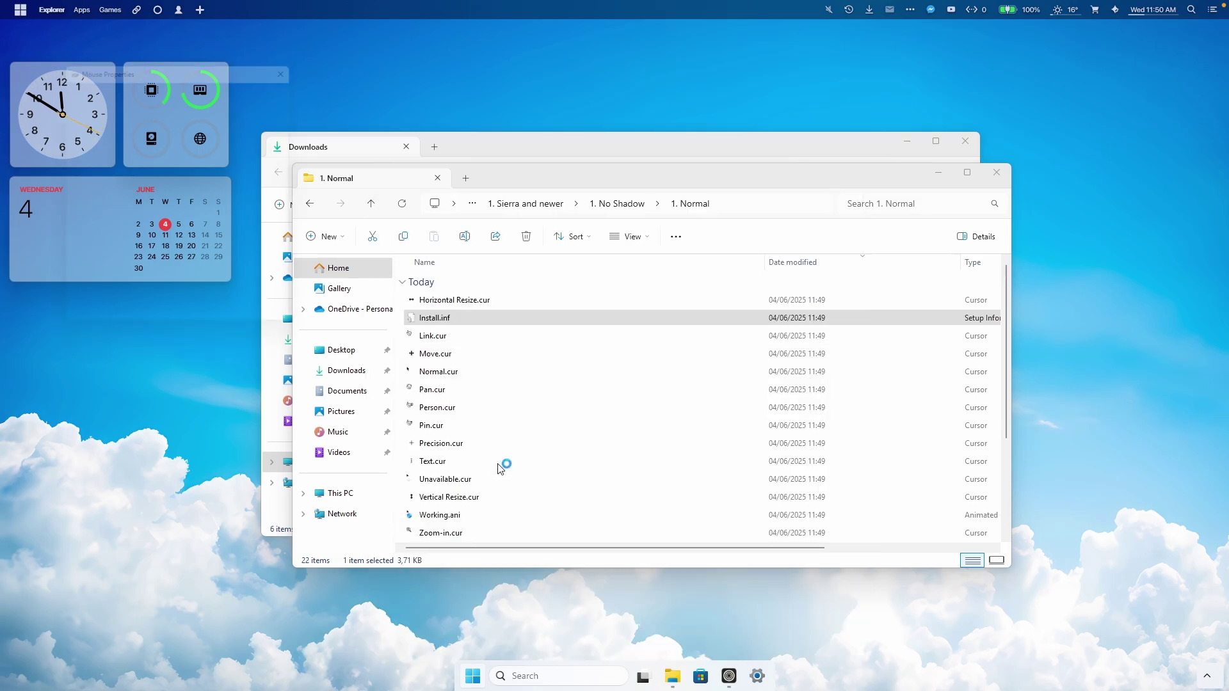
click(114, 83)
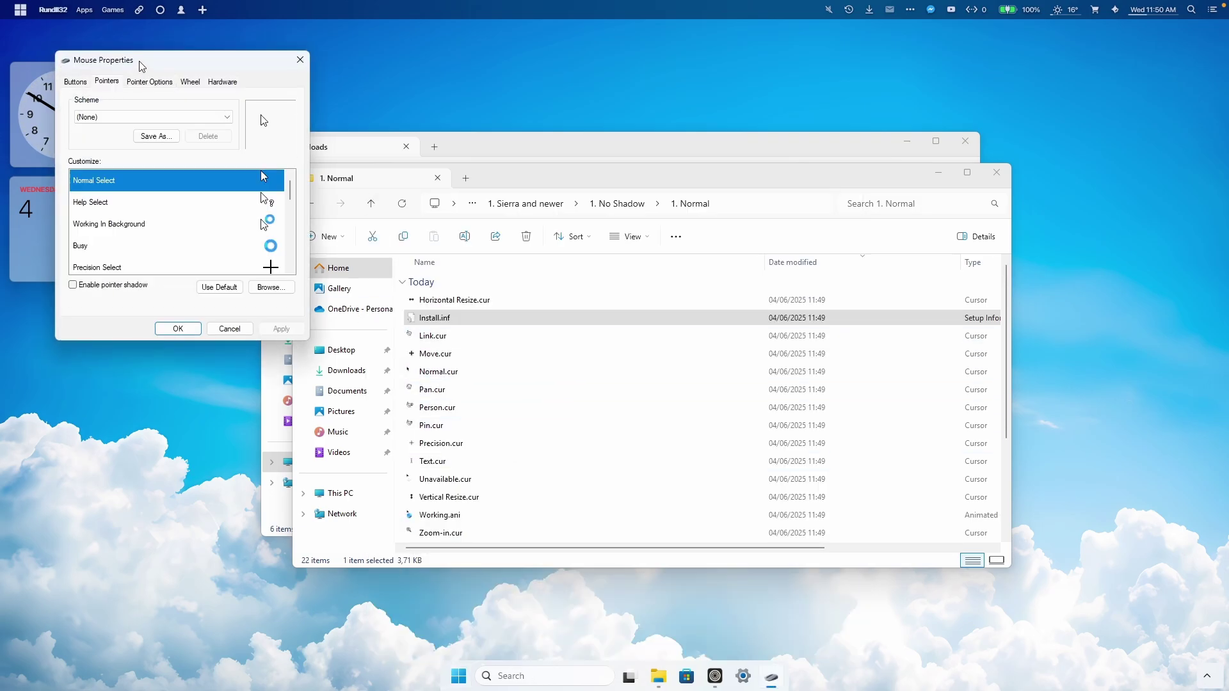
drag(147, 61, 810, 166)
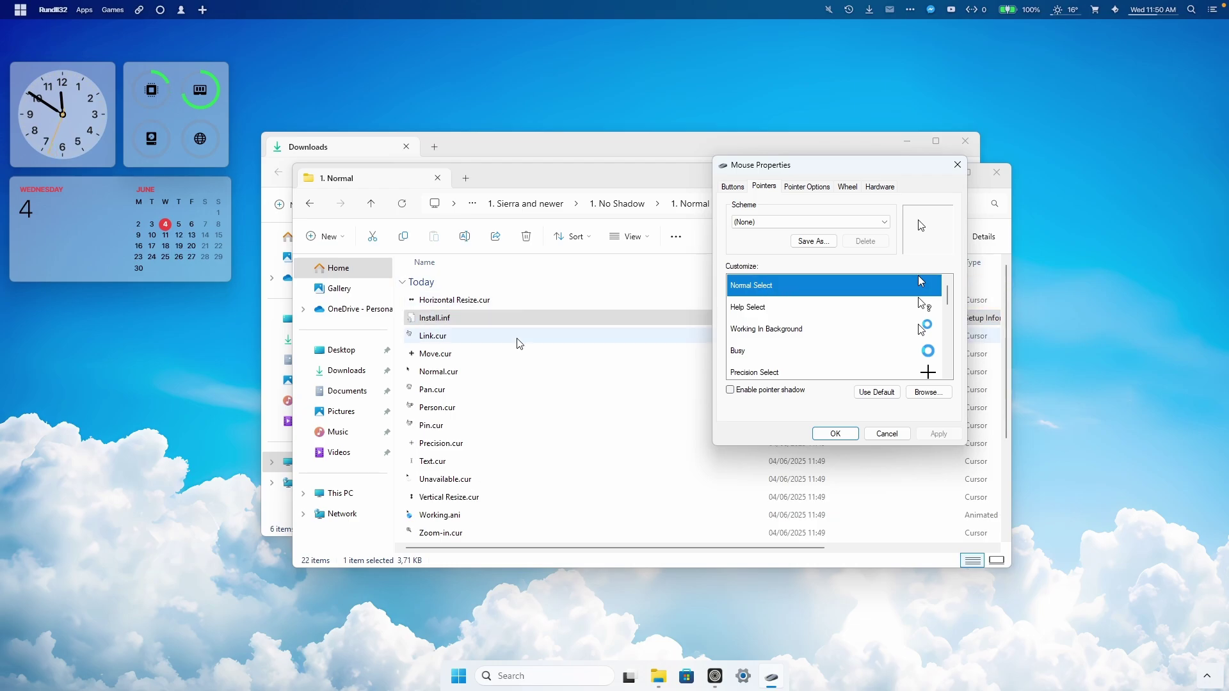
click(488, 373)
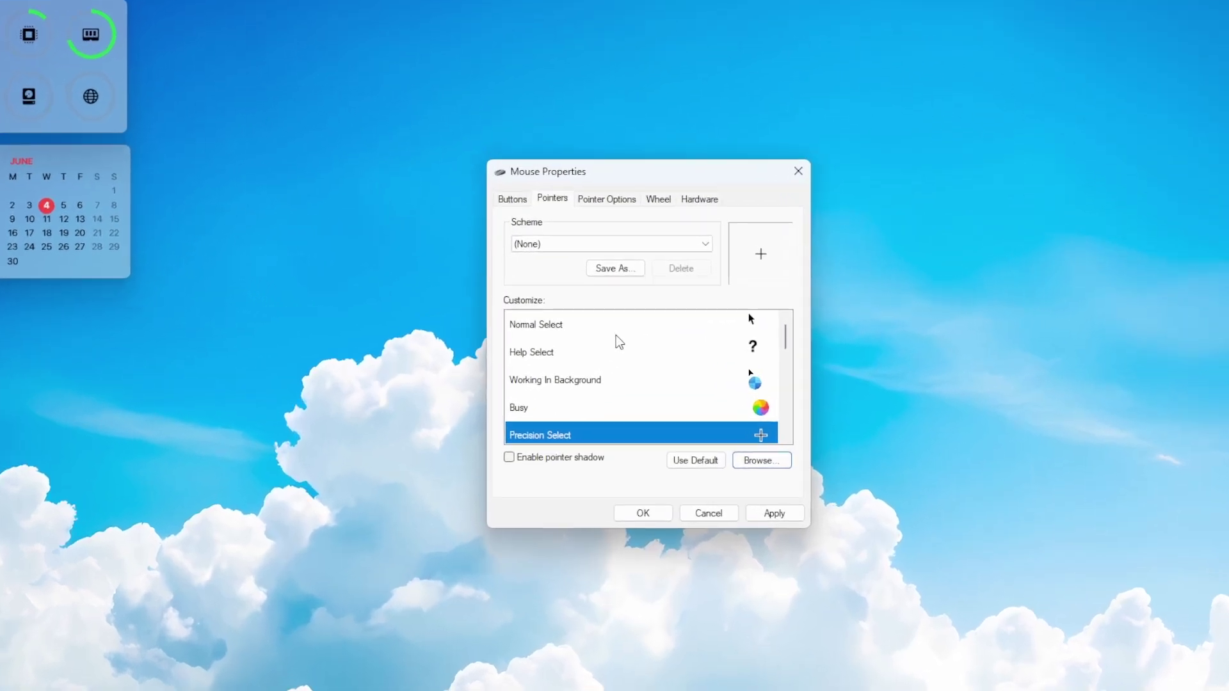
key(Home)
key(Down)
key(Down)
key(Down)
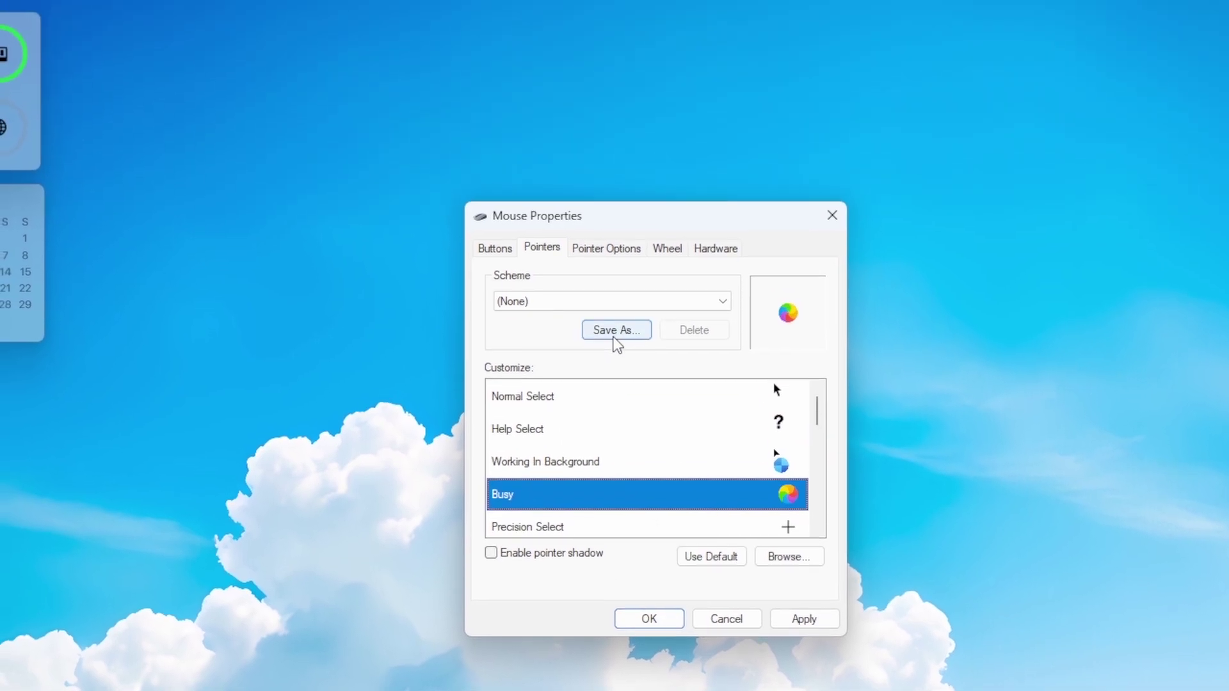
Step: Save the cursors as a scheme named 'macOS', apply it and close Mouse Properties
click(598, 184)
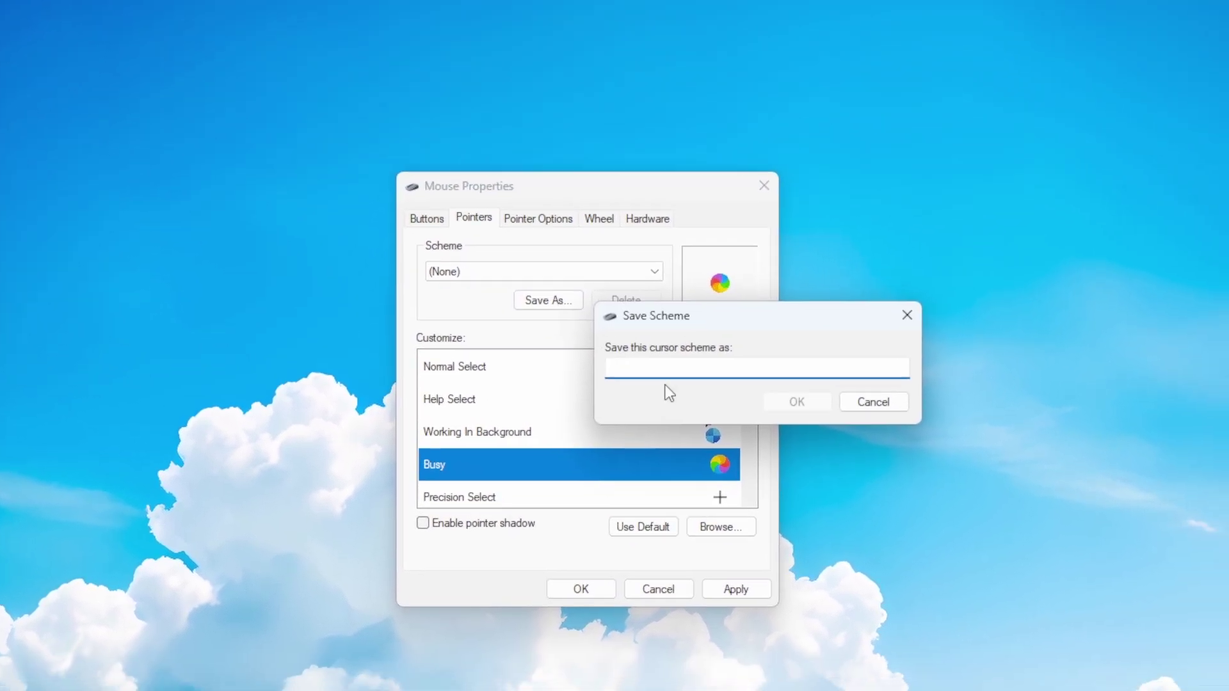
text(macOS)
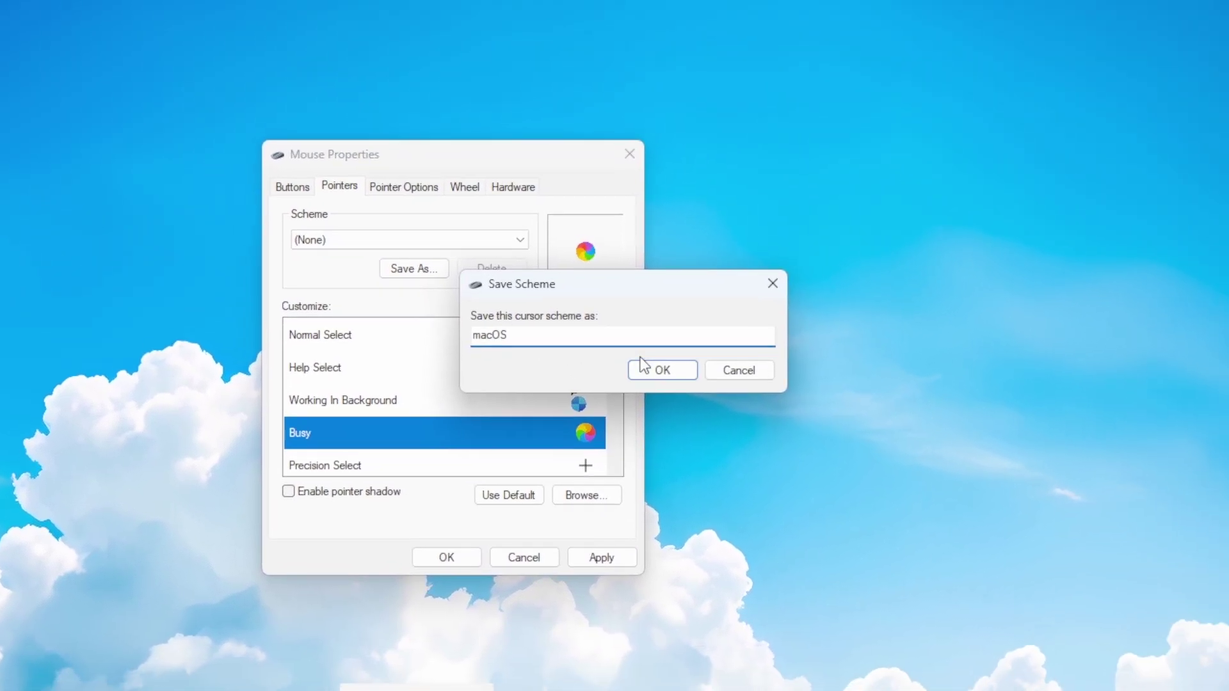
click(752, 383)
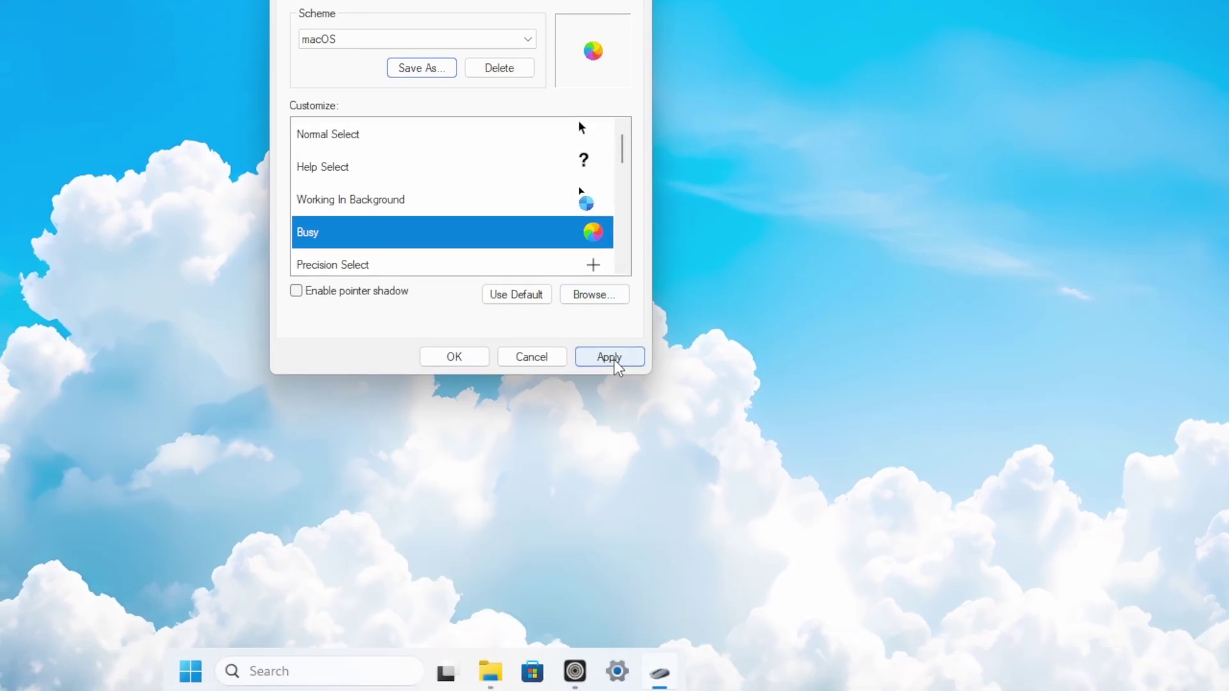
click(613, 359)
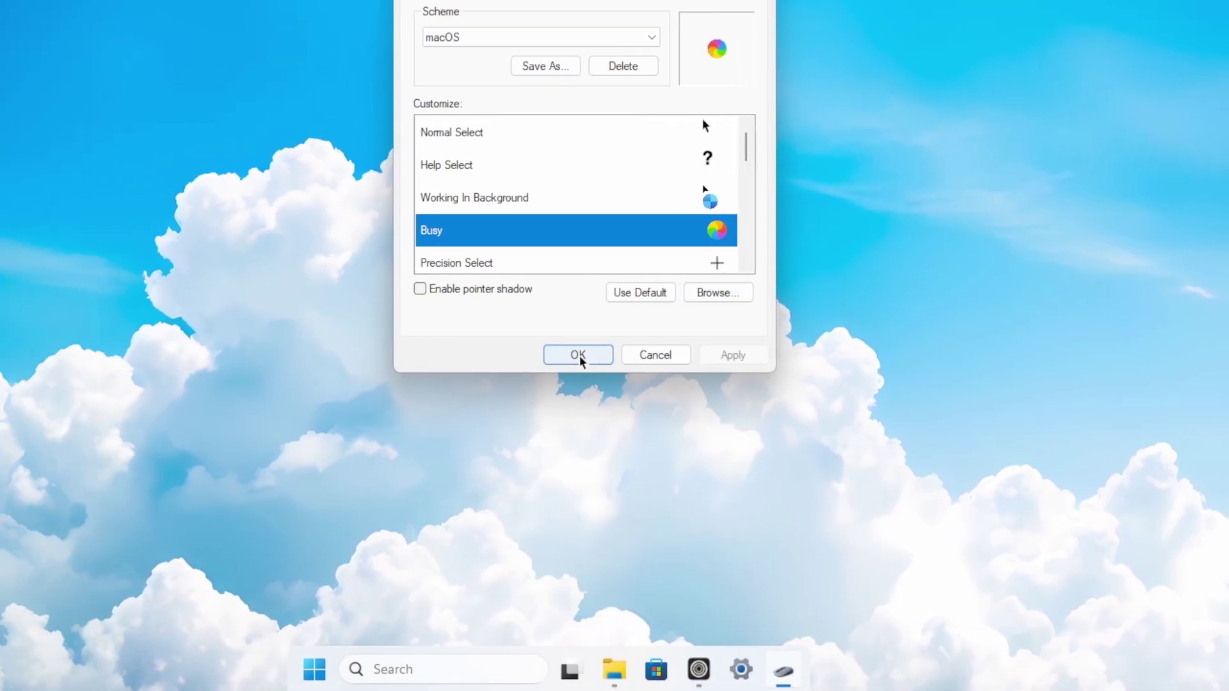
click(454, 356)
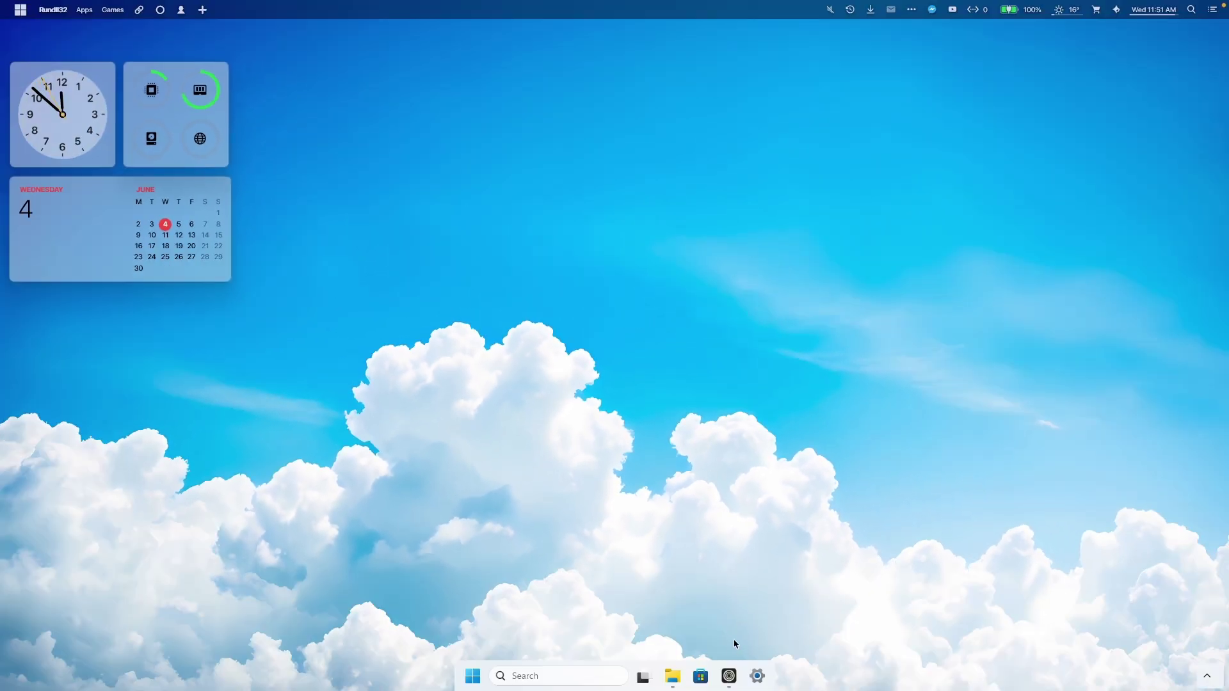
Step: Download the original 3840x2160 purple Windows 11 minimalism wallpaper from wallpaperflare in Zen Browser
click(729, 676)
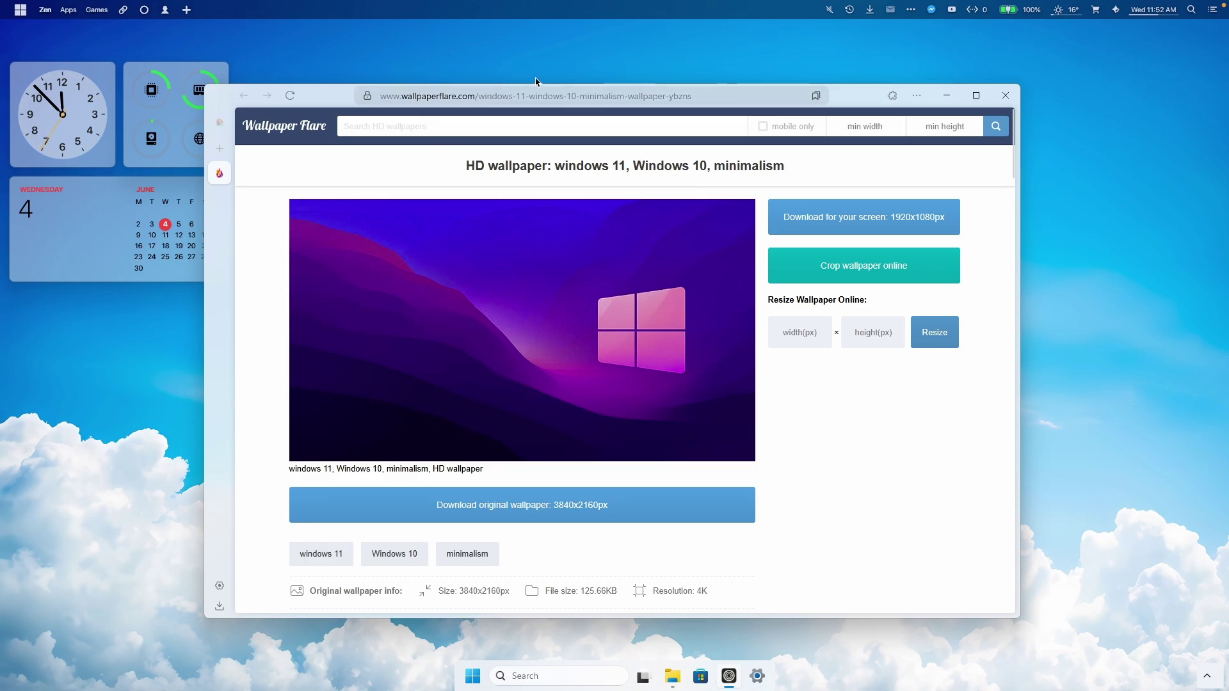
click(575, 101)
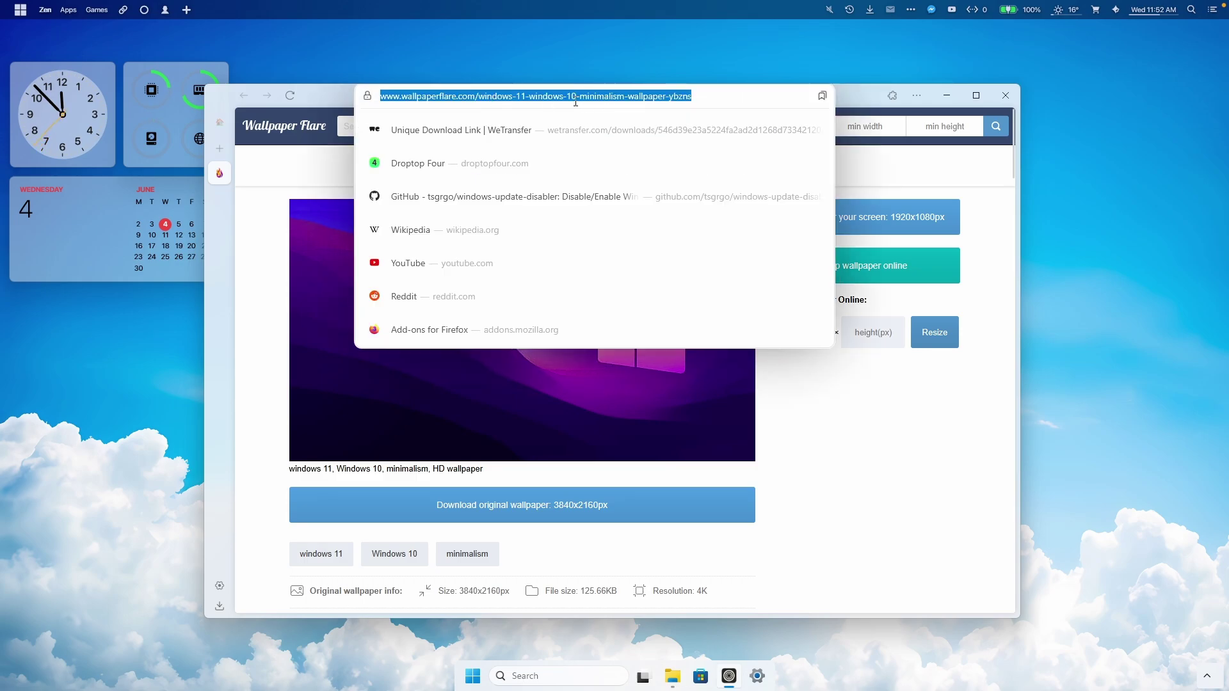
click(946, 96)
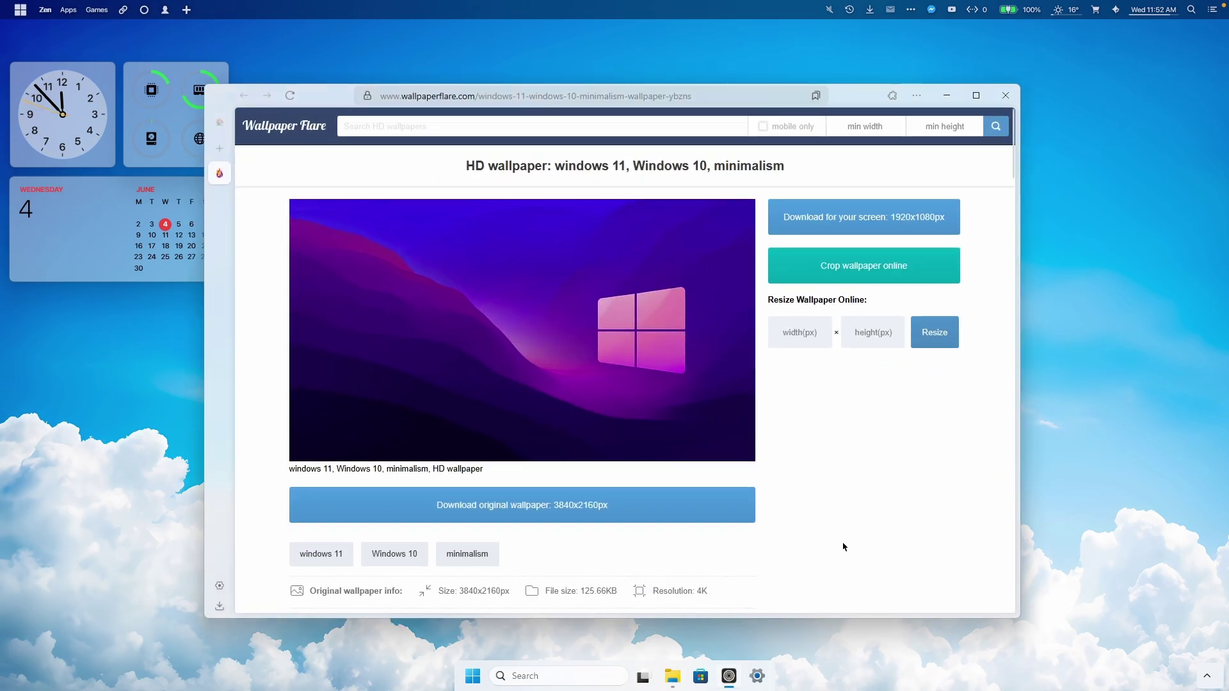
click(555, 509)
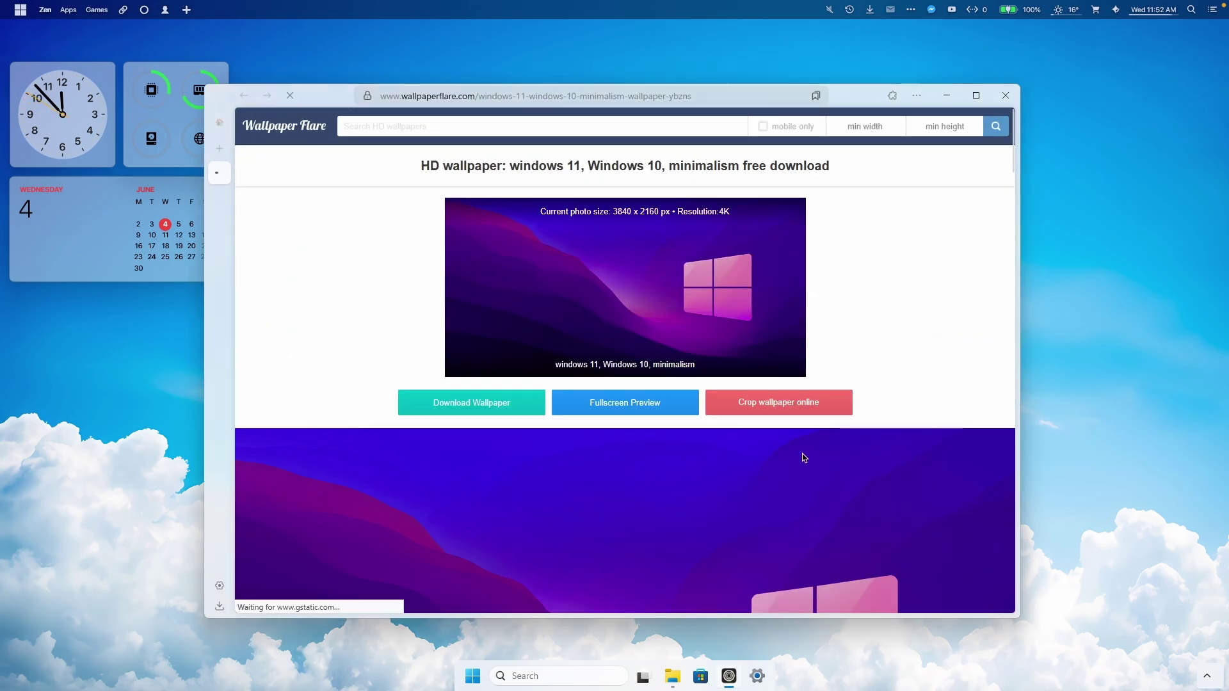
click(494, 410)
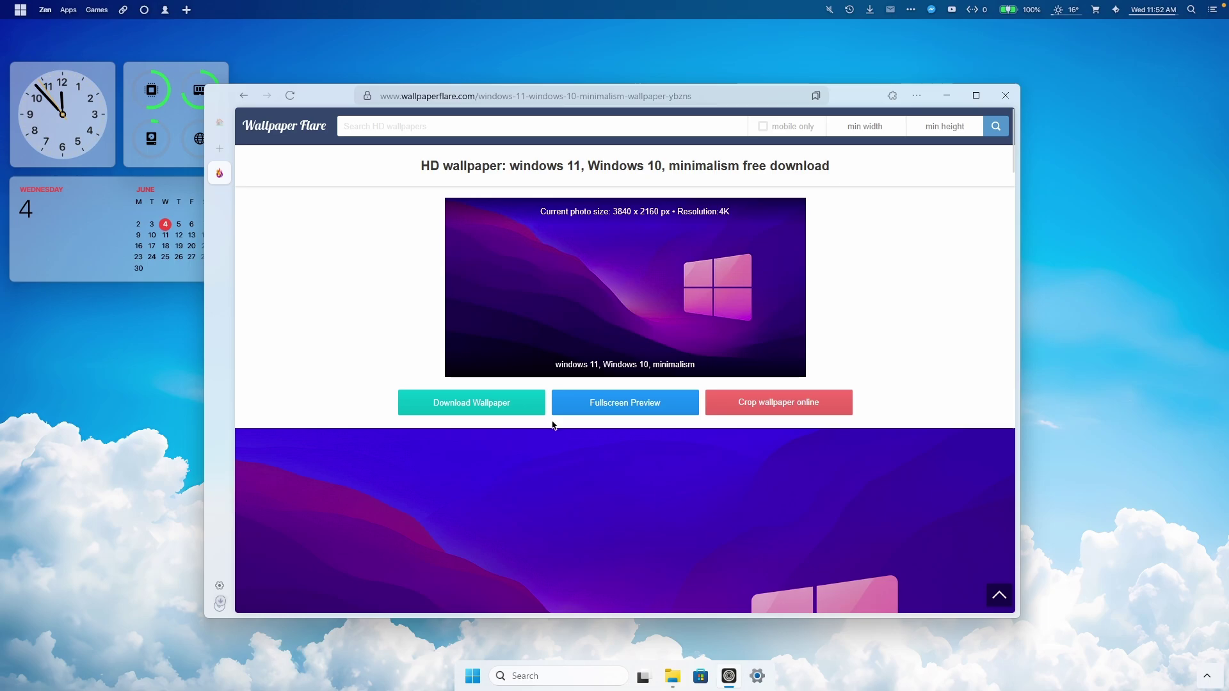
Step: Open wallpaperflare.com_wallpaper.jpg from Downloads in Photos and set it as the lock screen
mouse_move(675, 672)
click(665, 608)
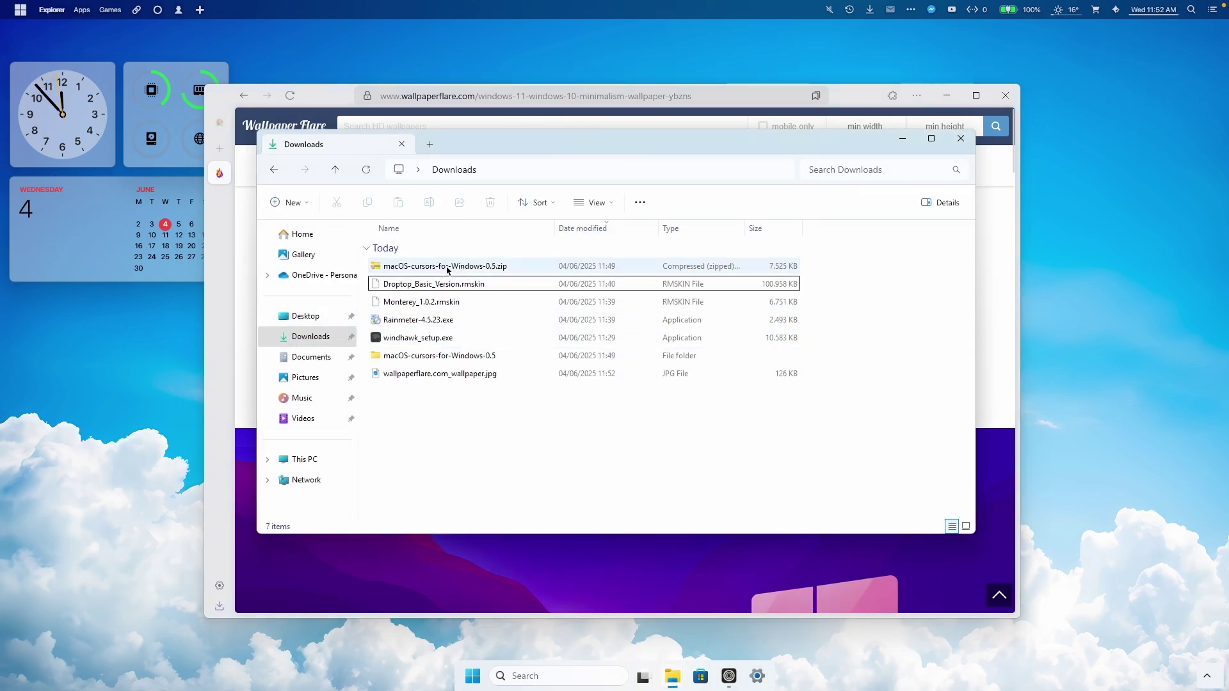
double_click(431, 376)
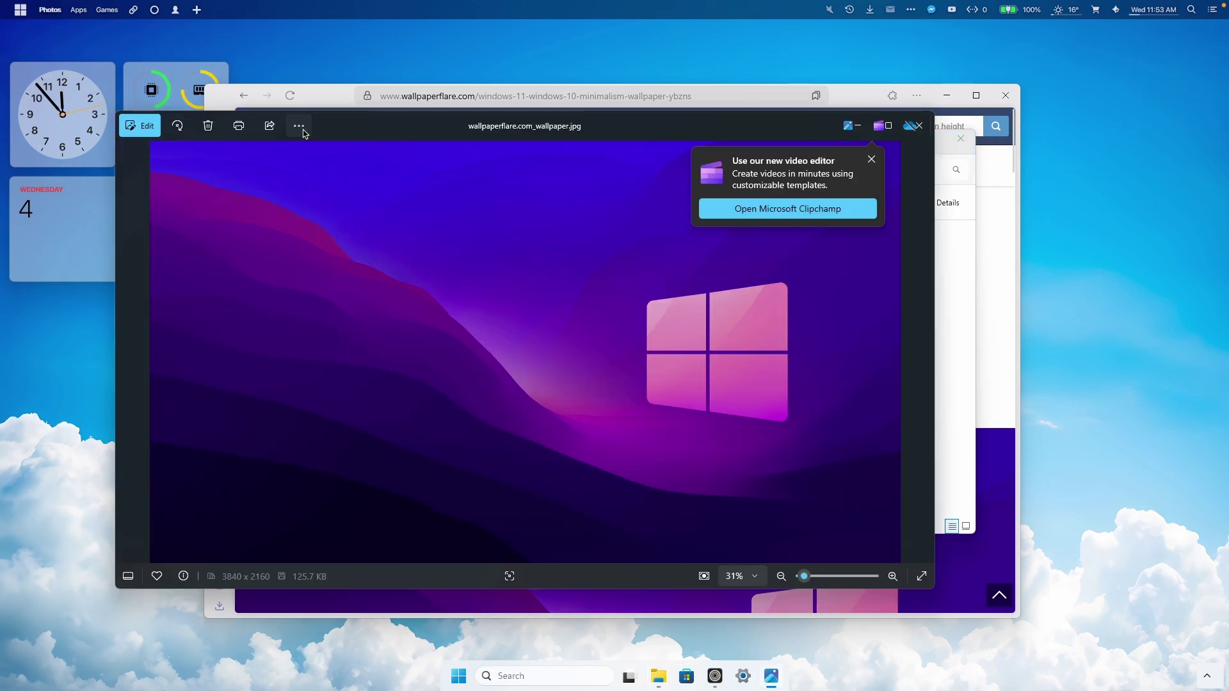
click(299, 126)
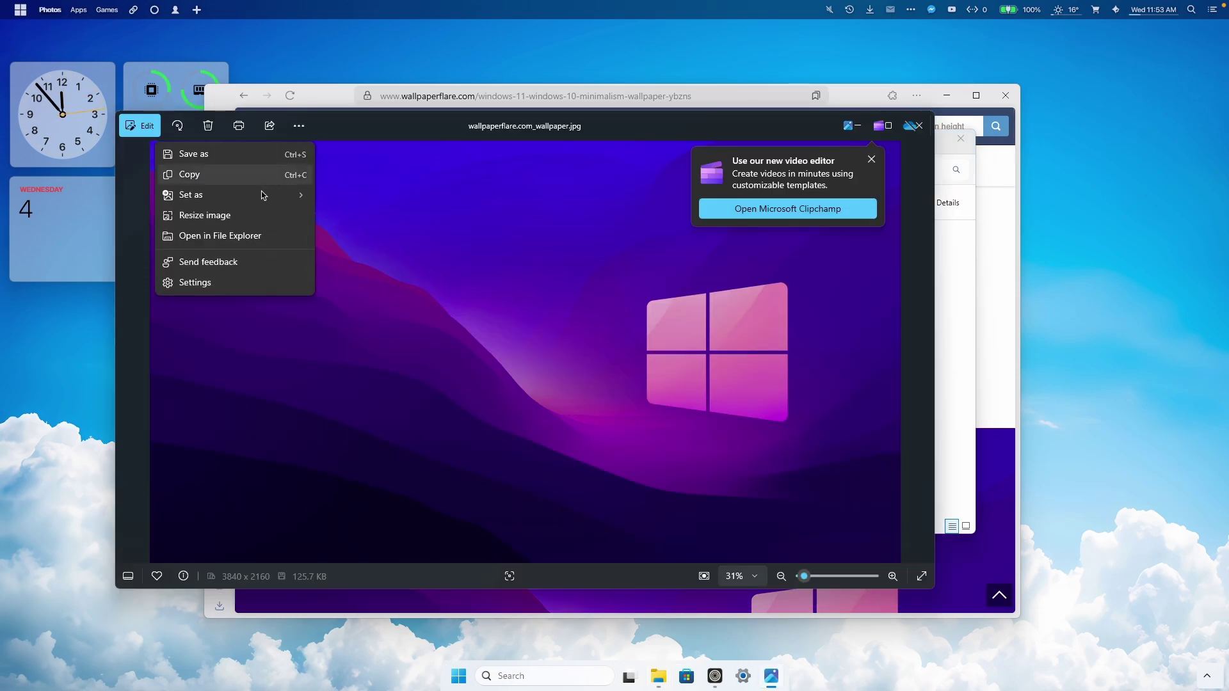
mouse_move(263, 194)
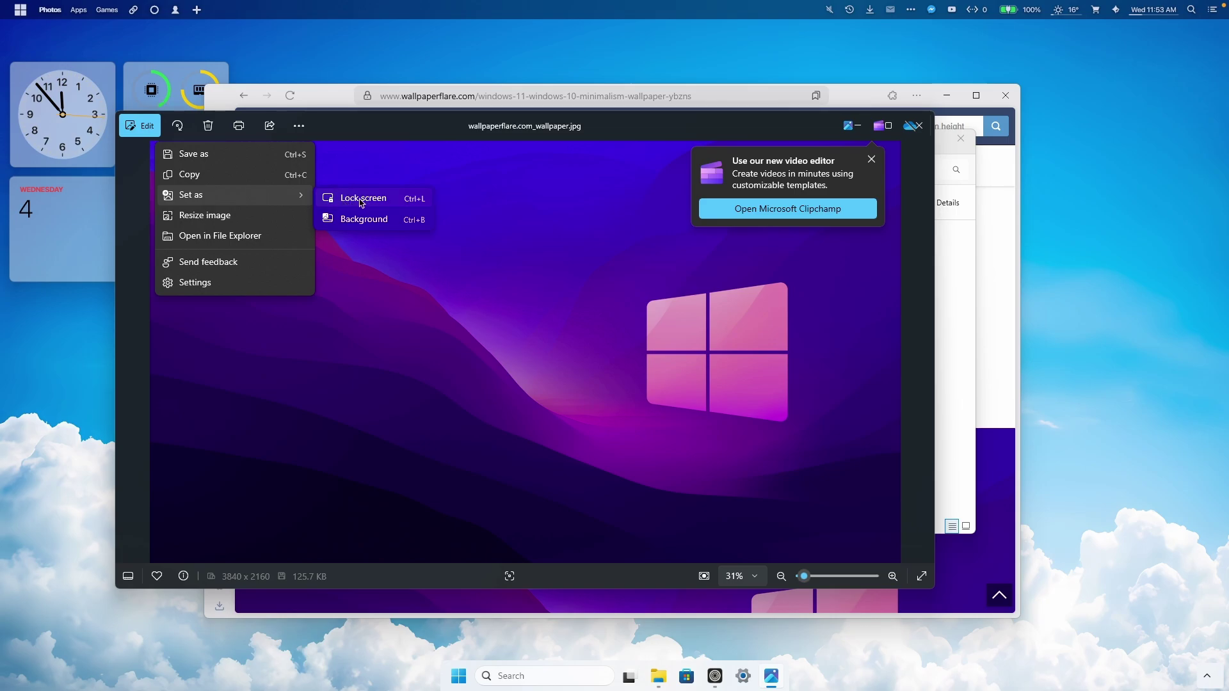
click(362, 200)
Step: Set the same purple wallpaper as the desktop background
click(299, 126)
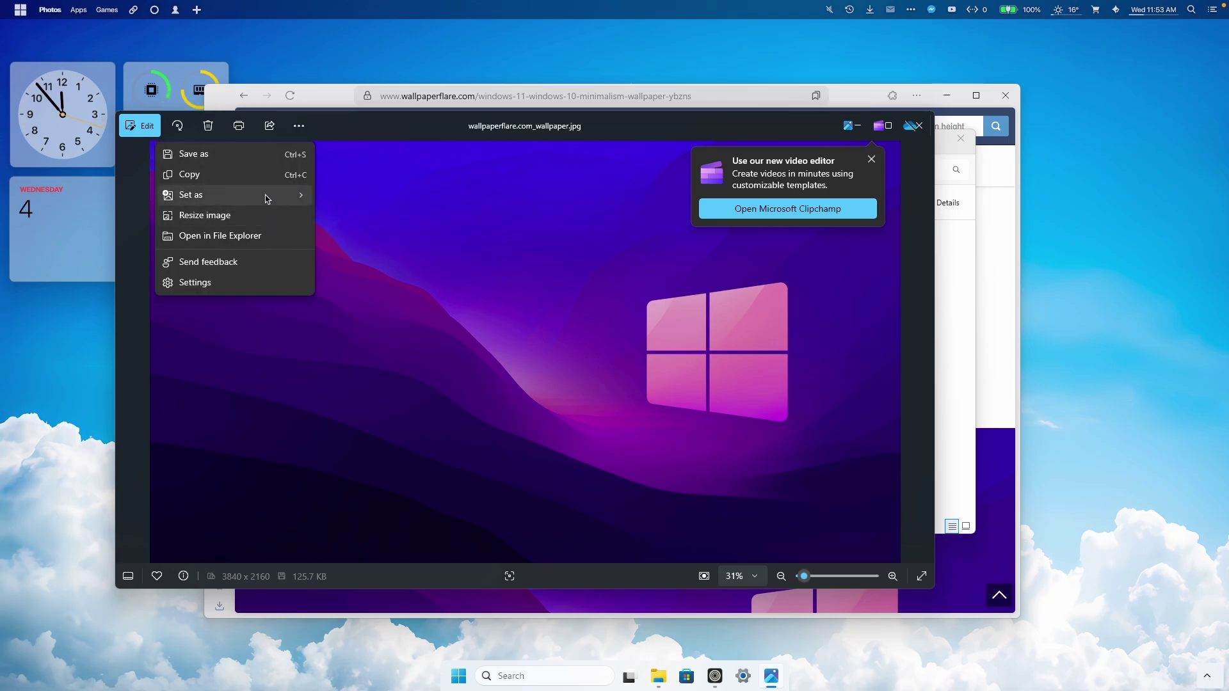
mouse_move(295, 197)
click(363, 220)
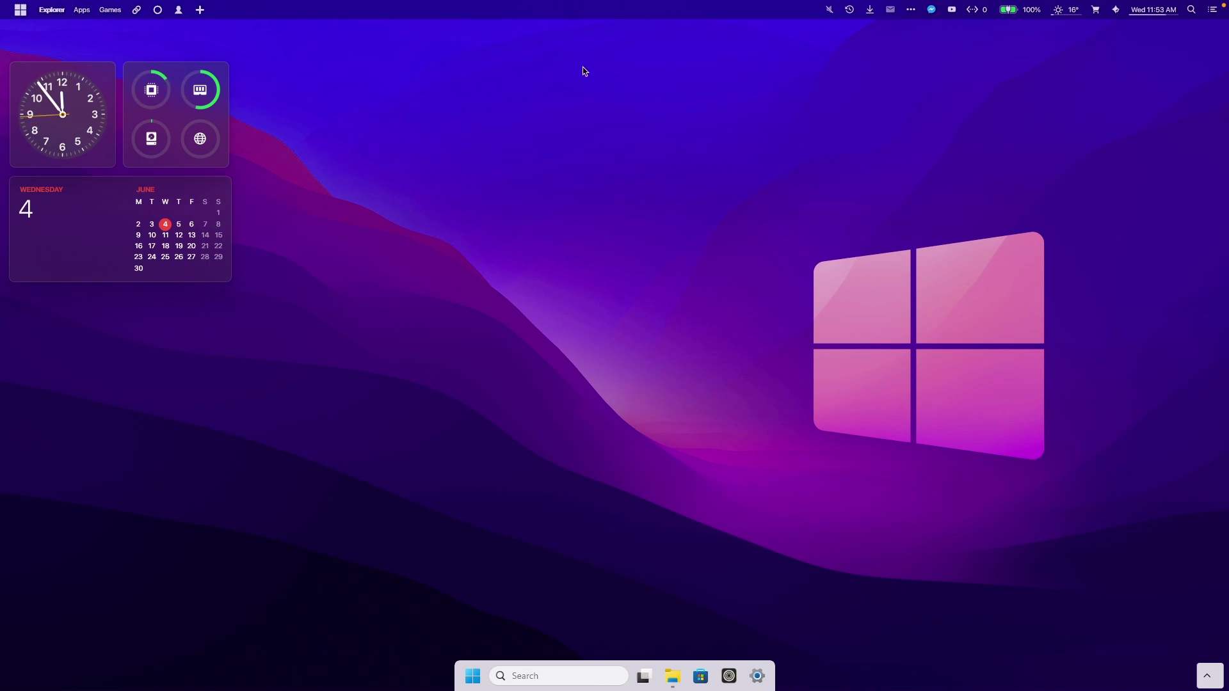
Step: Nudge the system-monitor widget left to align with the calendar, then check Start and the tray overflow
drag(198, 148, 175, 149)
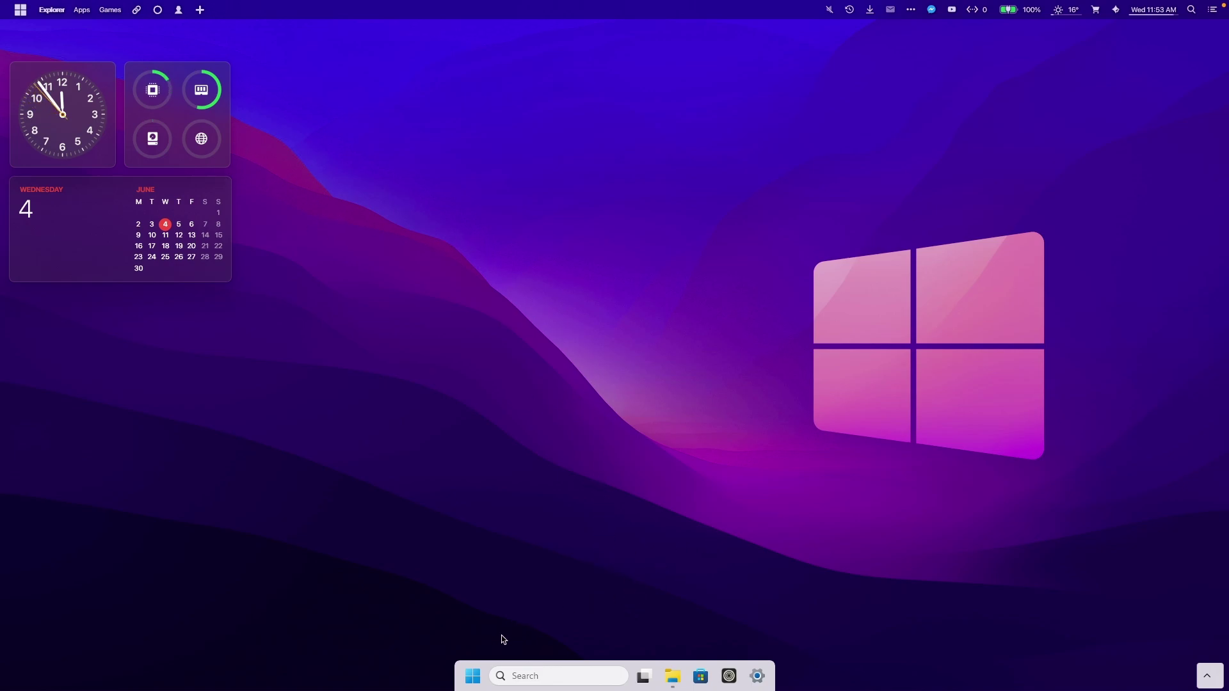
click(474, 675)
click(921, 573)
click(1210, 677)
click(948, 481)
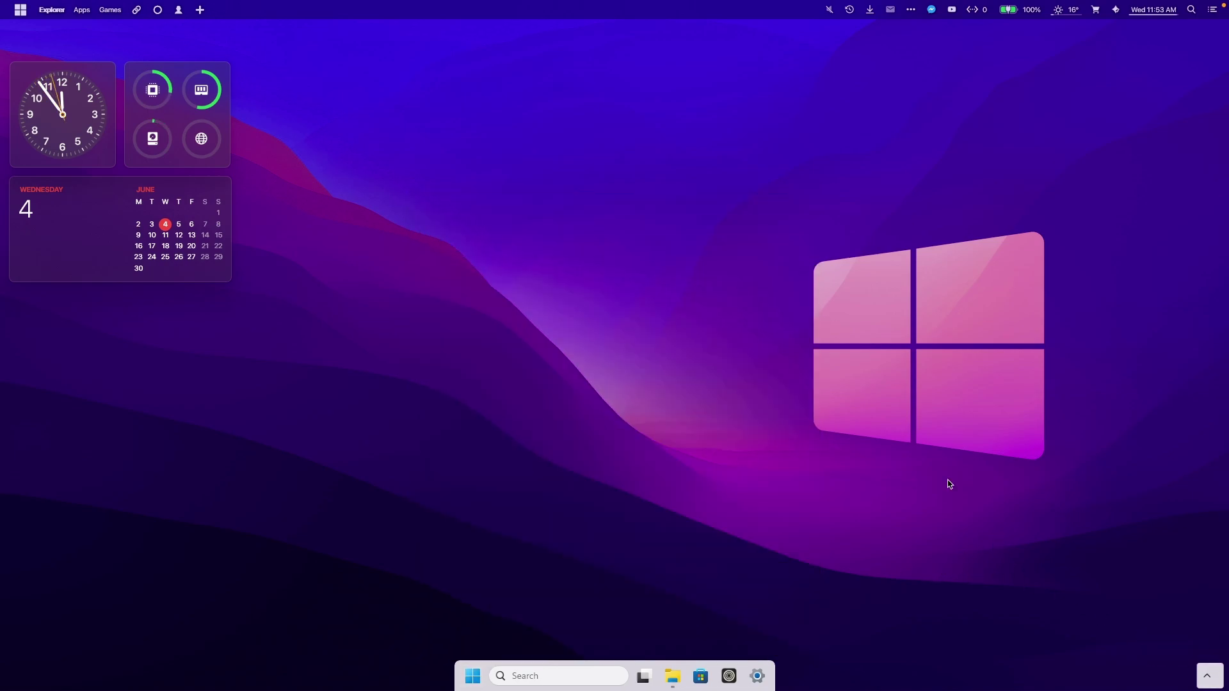